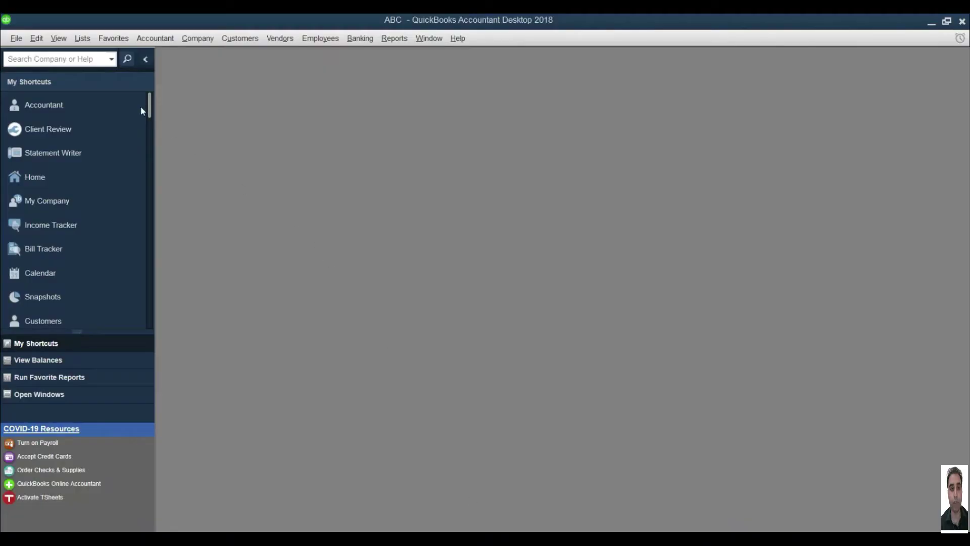
- Check that inventory and purchase orders are active in the company preferences for Items & Inventory, and accept the settings
click(36, 39)
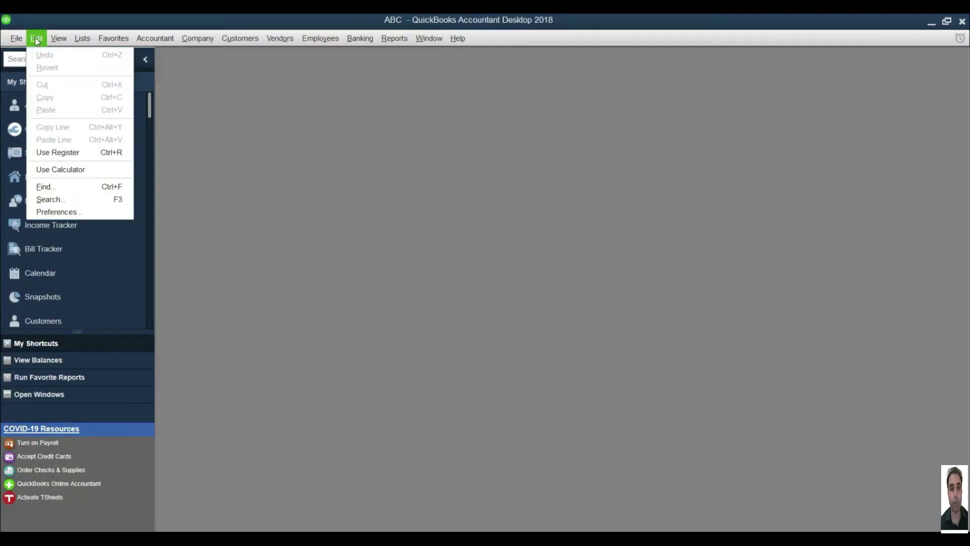
click(83, 213)
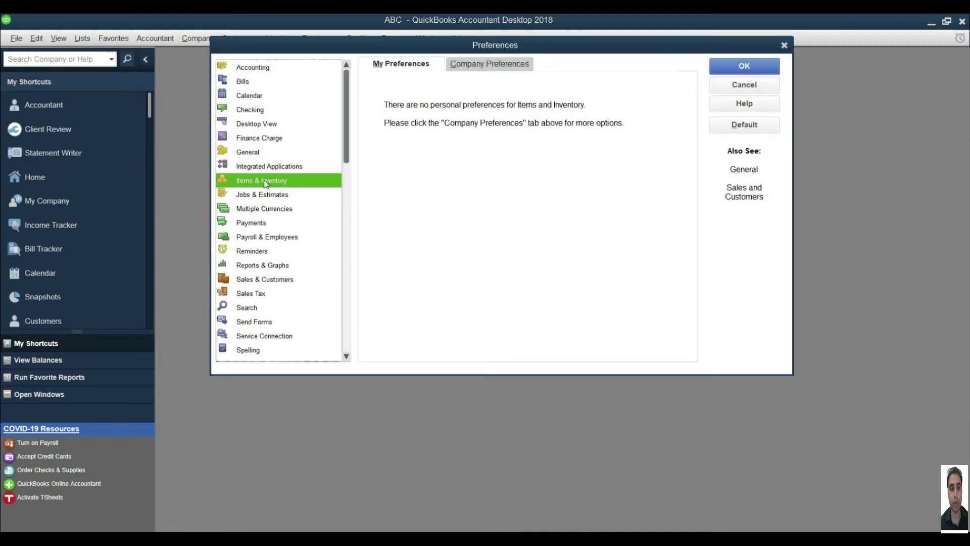
click(486, 65)
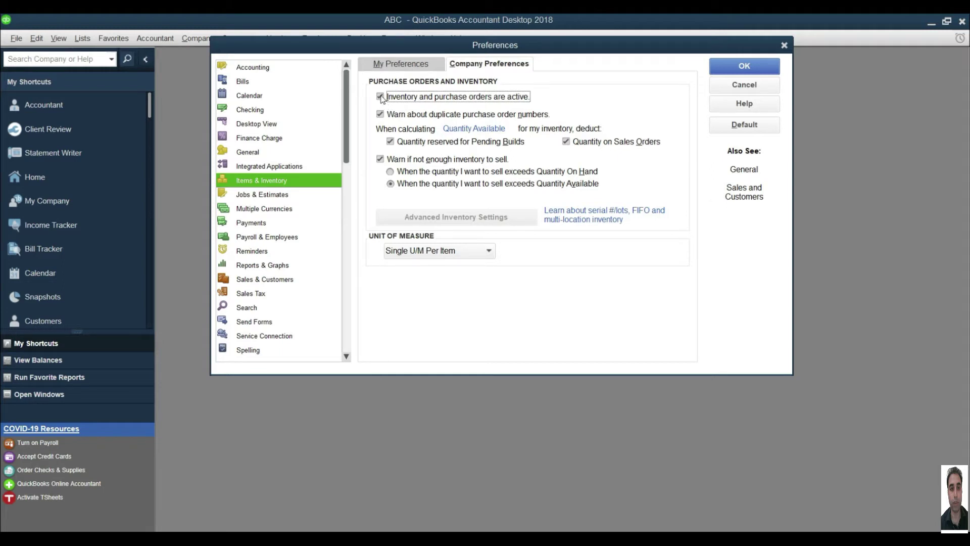
click(727, 71)
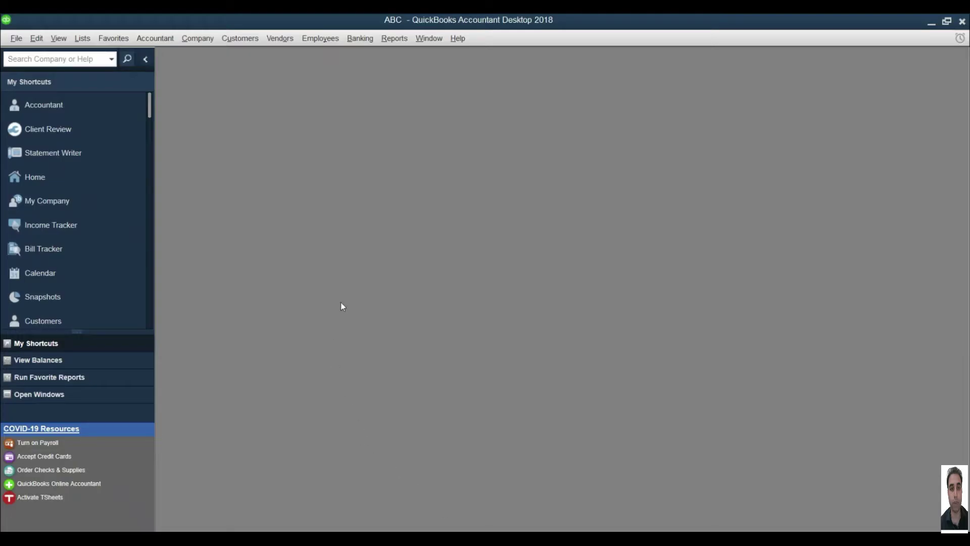
- Open the Item List and enlarge it to fill the workspace
click(83, 39)
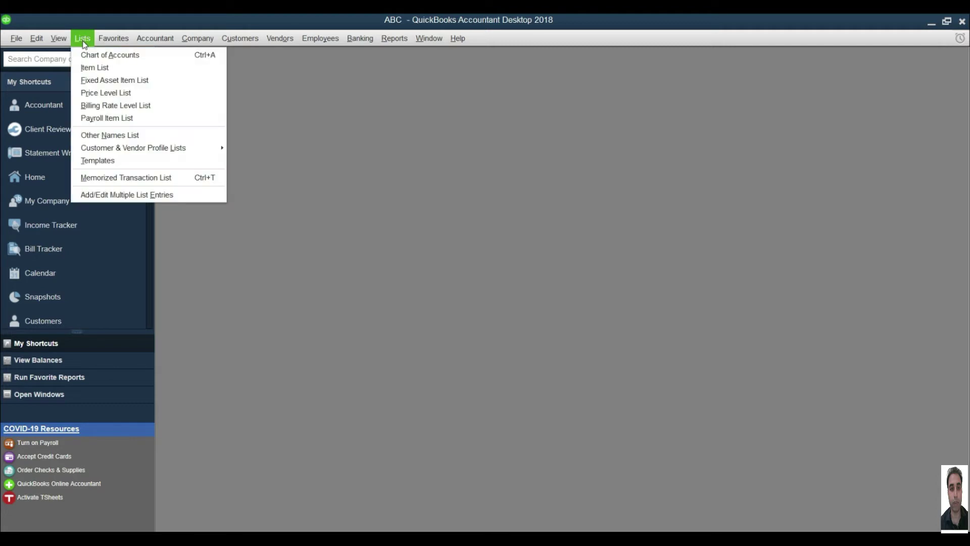
click(93, 67)
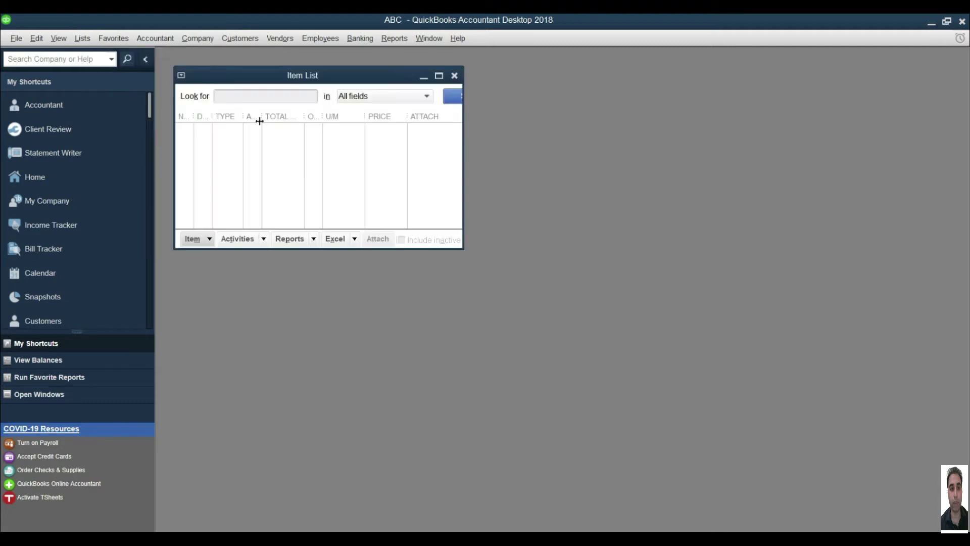
click(439, 75)
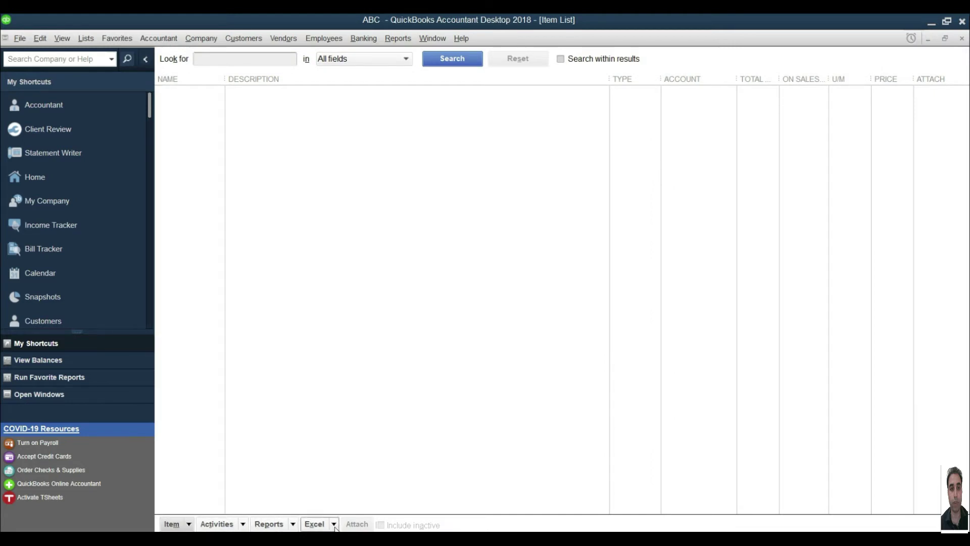
- Start adding multiple items by pasting from Excel and choose Inventory Parts as the list to edit
click(334, 526)
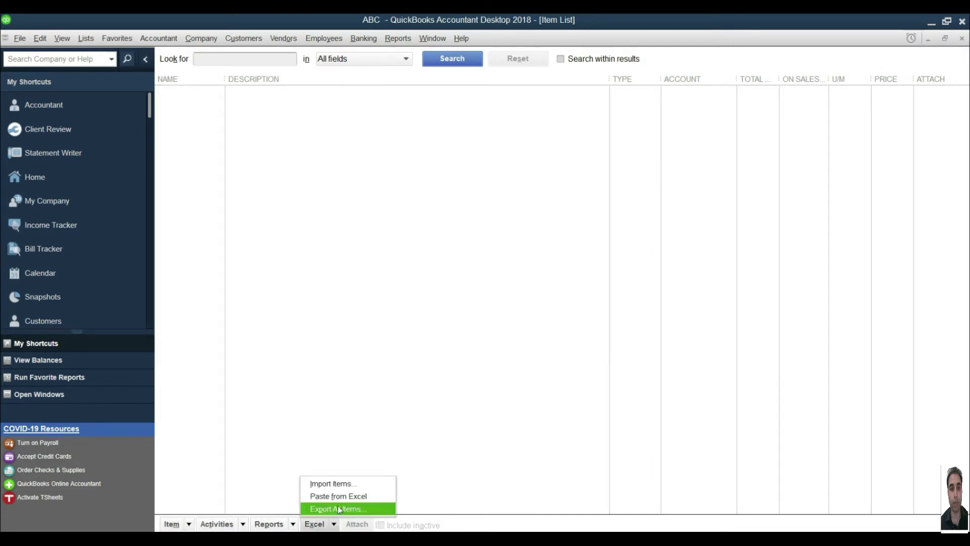
click(343, 493)
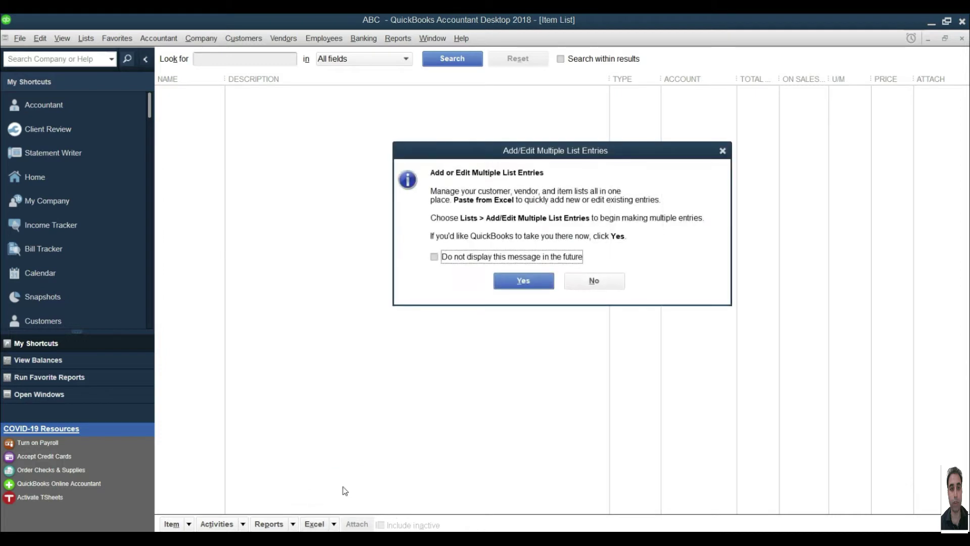
click(534, 284)
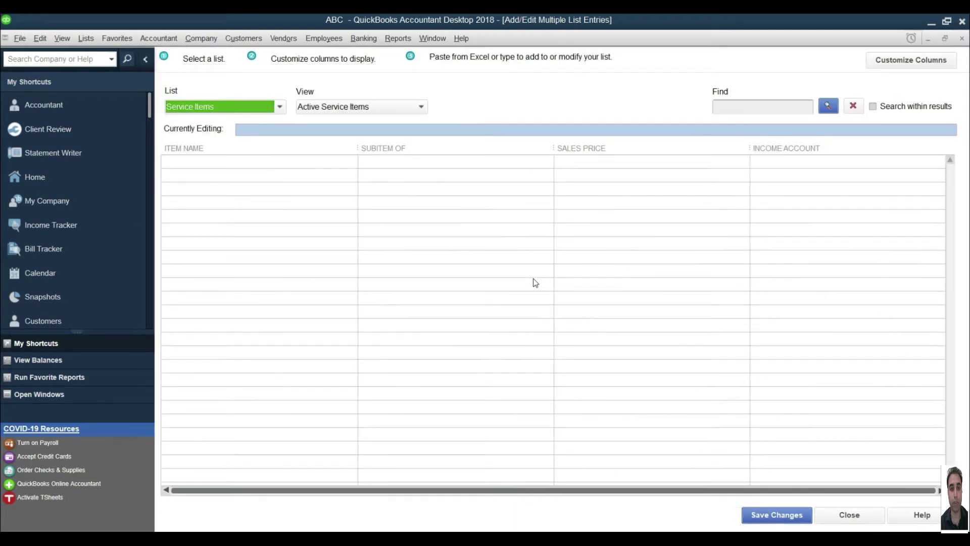
click(280, 108)
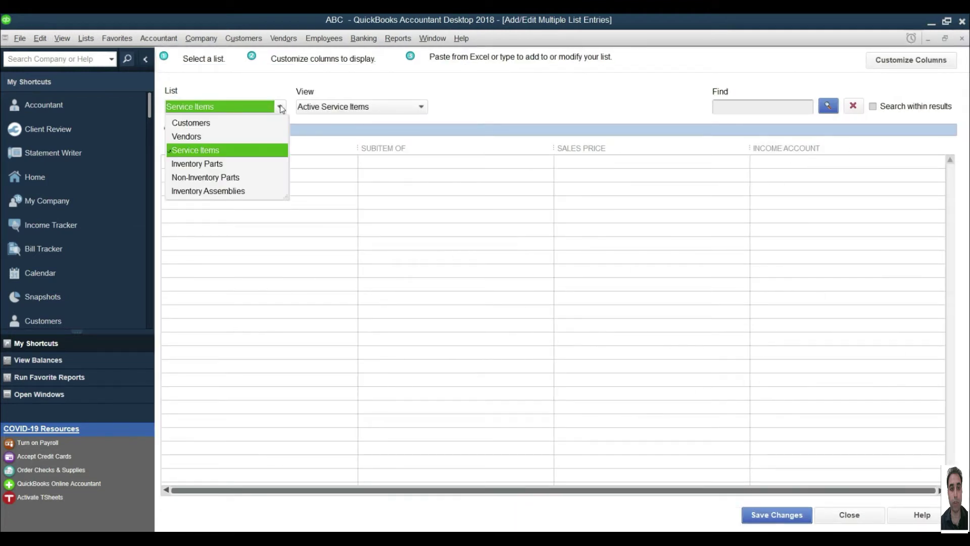
click(224, 165)
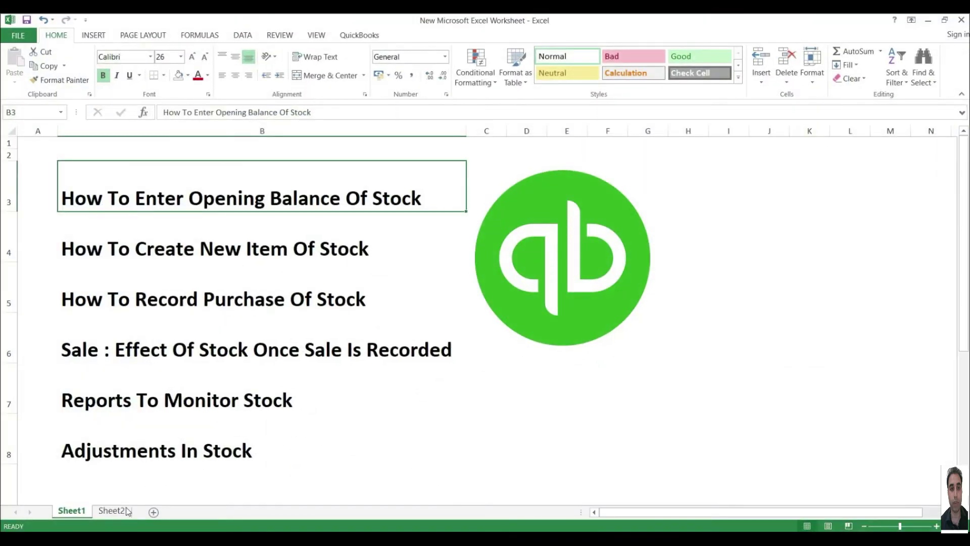
- Copy the three item names from Sheet2 of the Excel worksheet and paste them into the Item Name column in QuickBooks
click(124, 512)
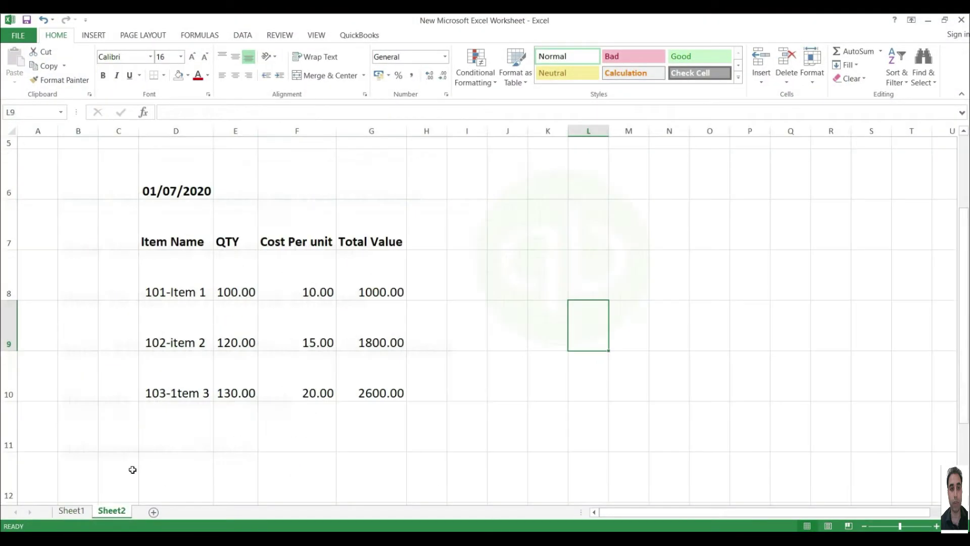
click(191, 187)
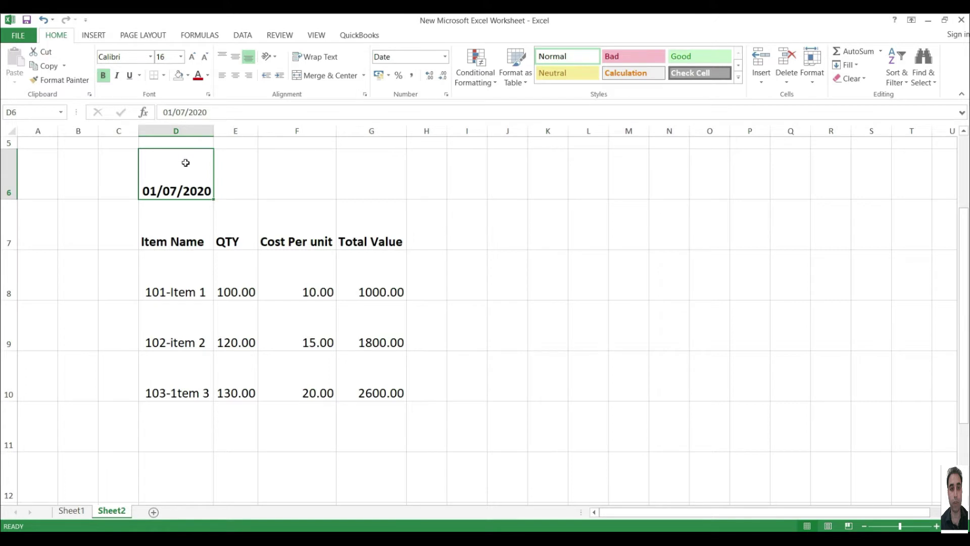
drag(185, 289, 186, 381)
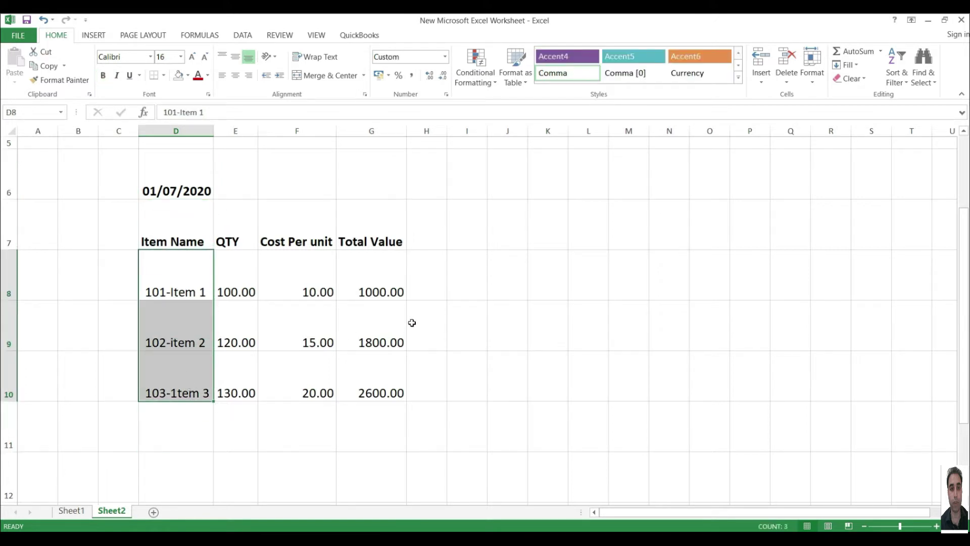
key(ctrl+c)
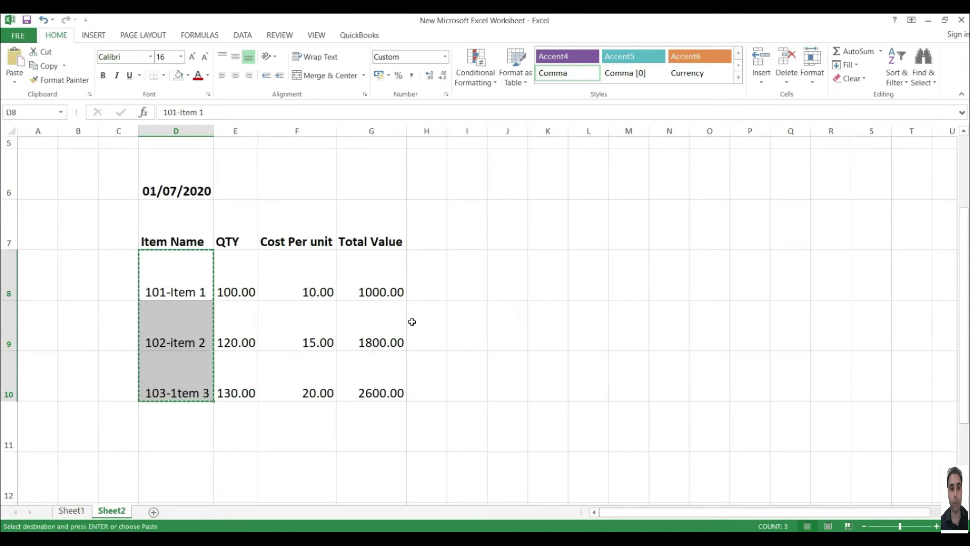
key(alt+Tab)
click(240, 160)
right_click(241, 161)
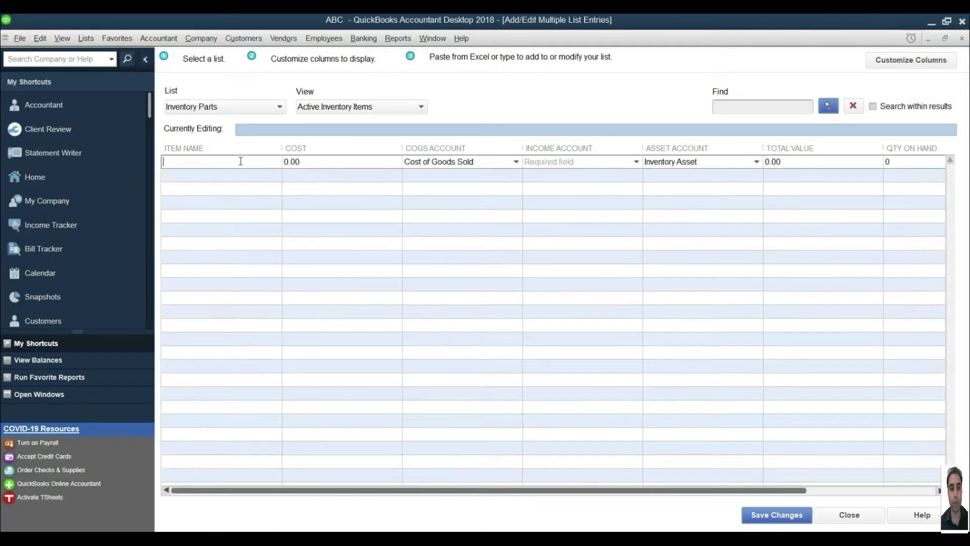
click(263, 195)
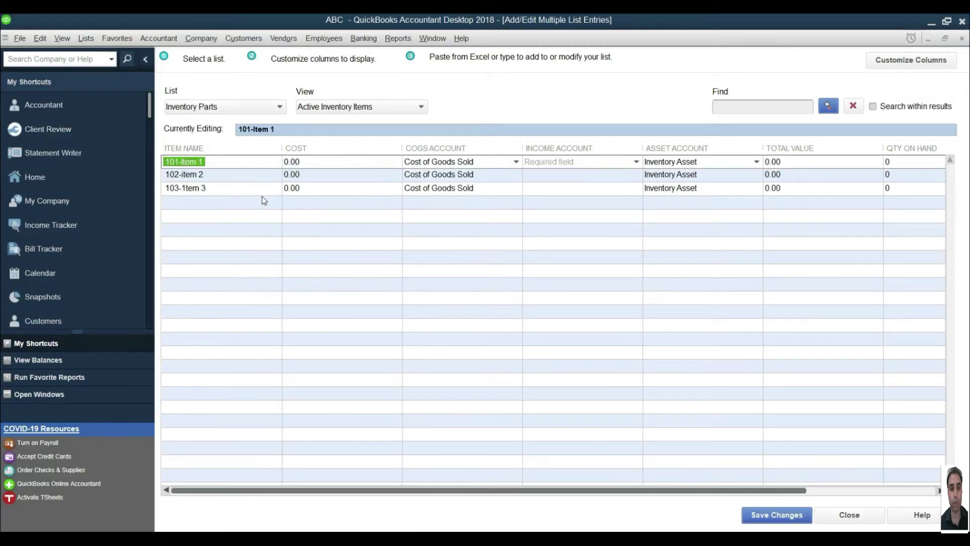
- Copy the three QTY values 100, 120 and 130 from the Excel worksheet into the Qty on Hand column in QuickBooks
key(alt+Tab)
drag(238, 277, 235, 359)
key(ctrl+c)
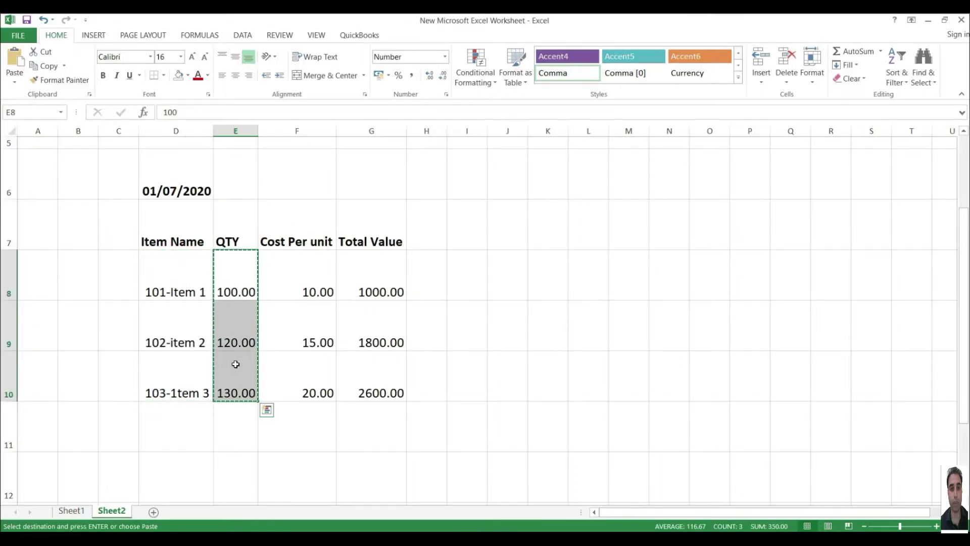
key(alt+Tab)
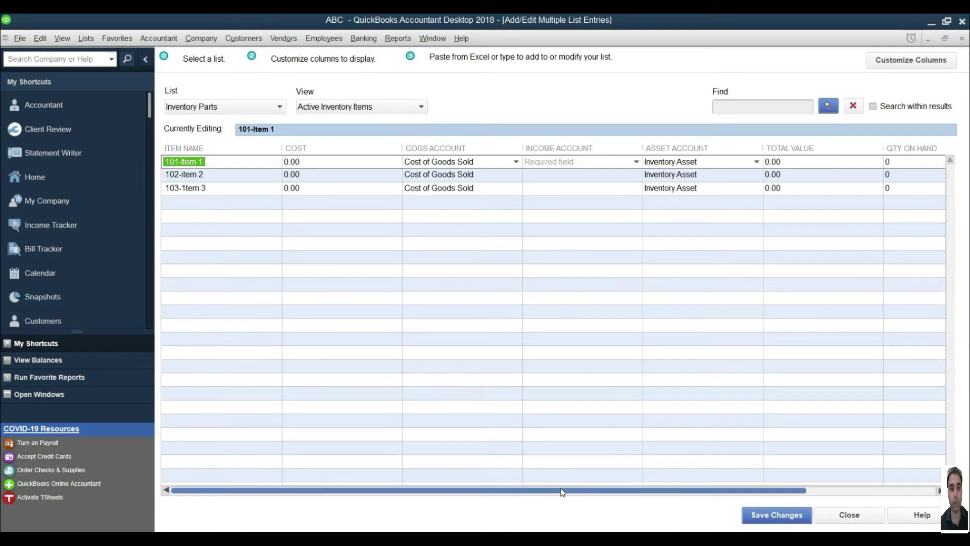
drag(554, 498, 643, 497)
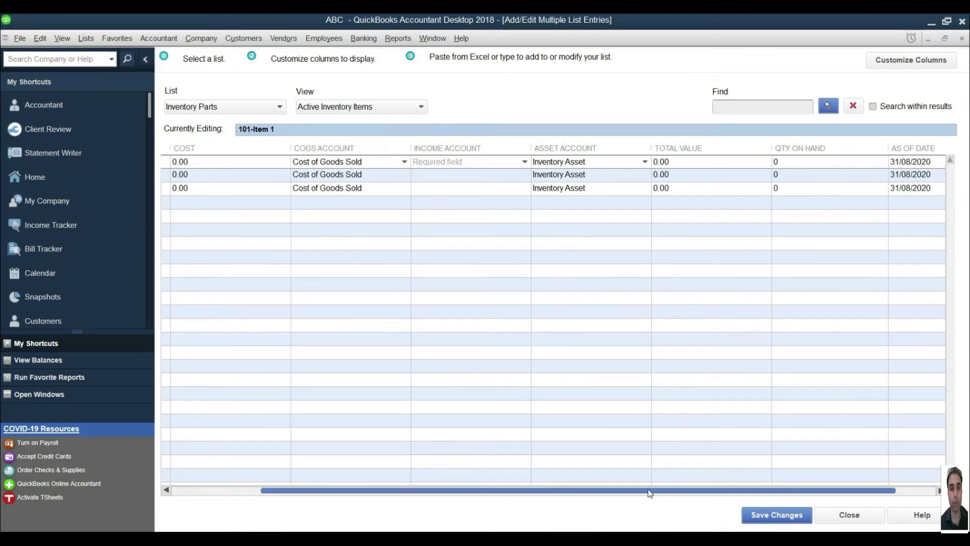
right_click(799, 160)
click(820, 190)
- Switch to the Excel worksheet, clear the copy selection and apply the Number format to the first item's quantity in E8
key(alt+Tab)
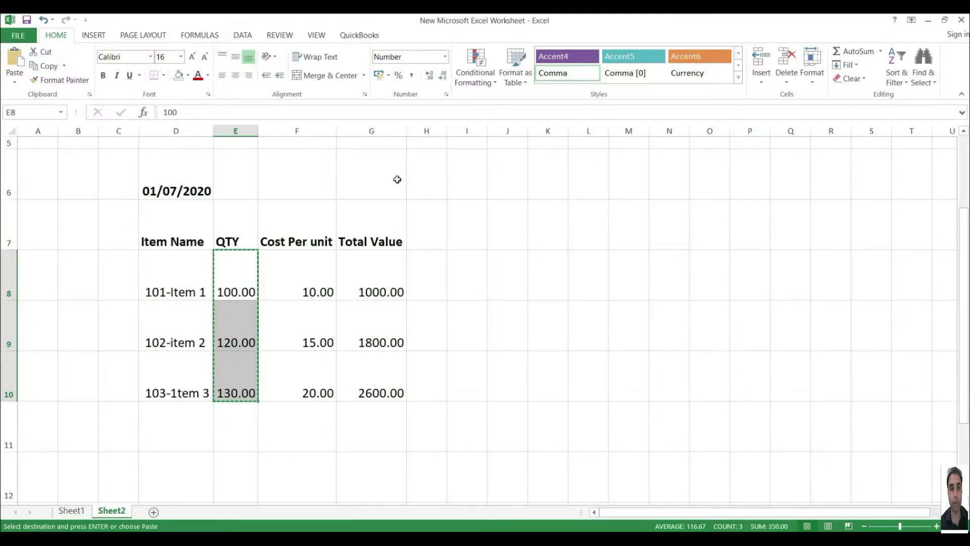
key(Escape)
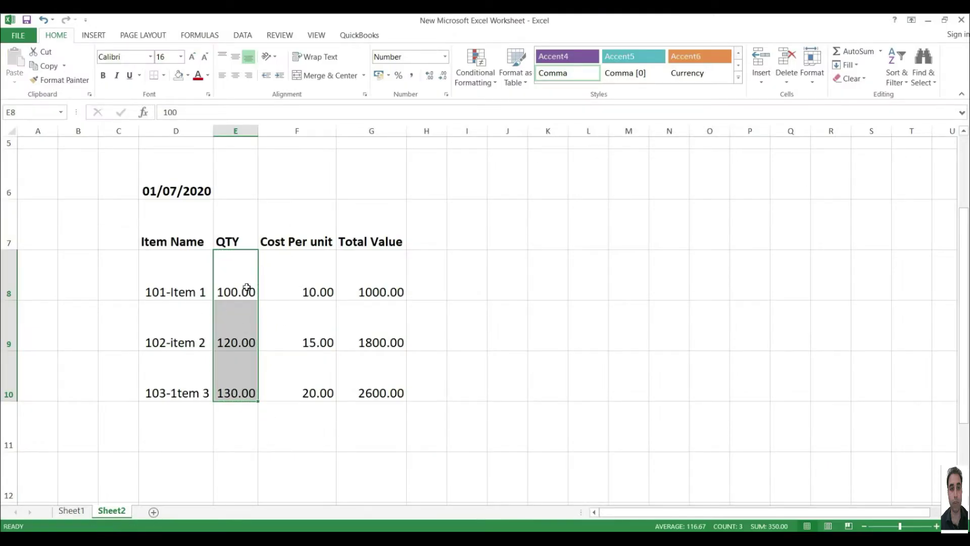
click(297, 295)
drag(253, 288, 364, 385)
click(244, 281)
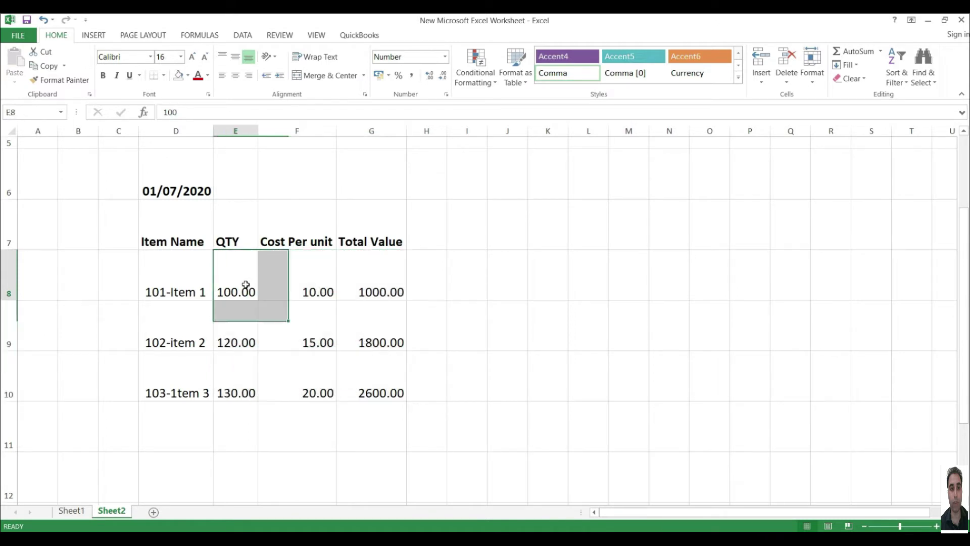
click(444, 56)
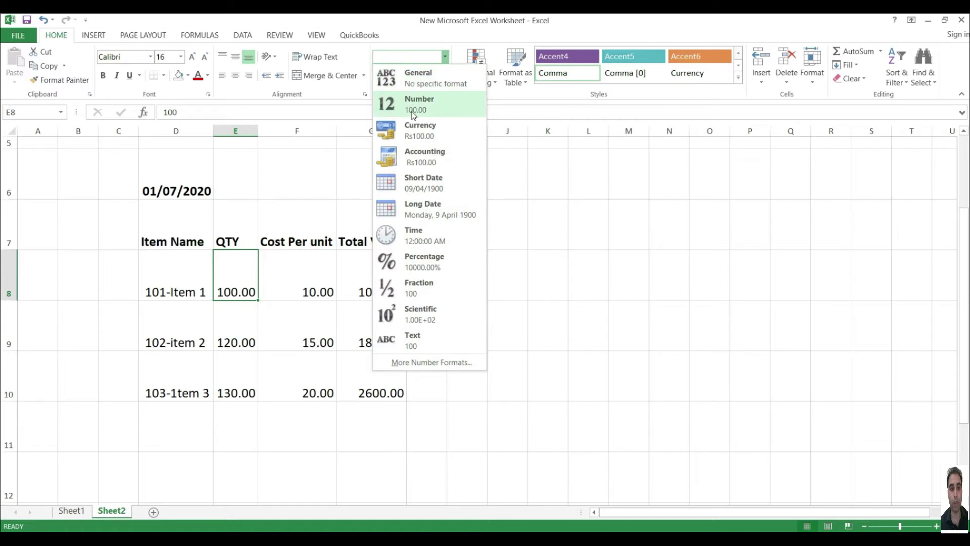
click(411, 102)
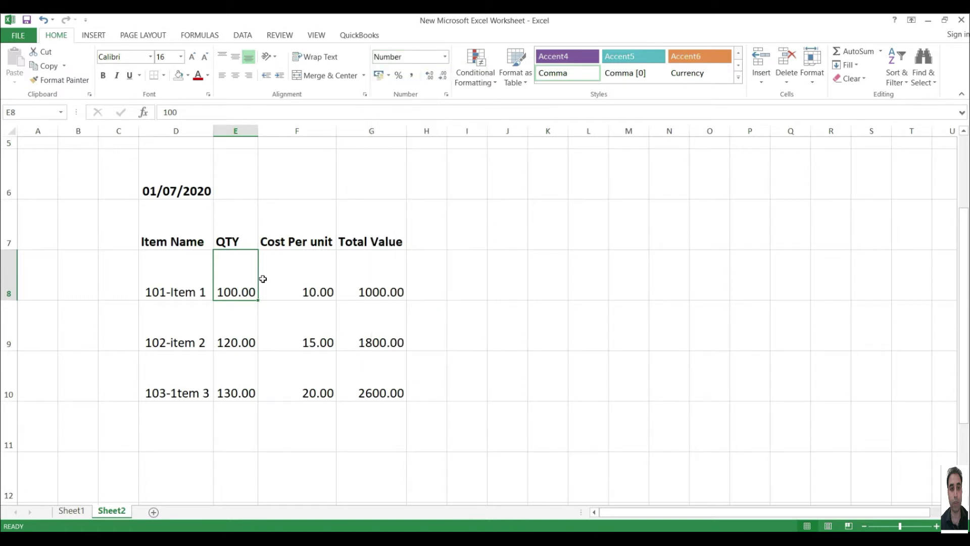
click(453, 365)
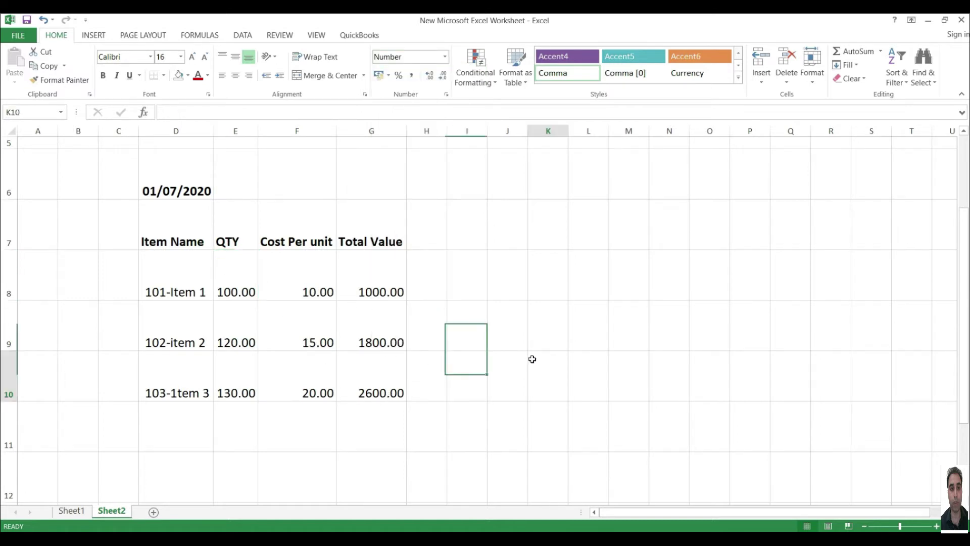
click(531, 360)
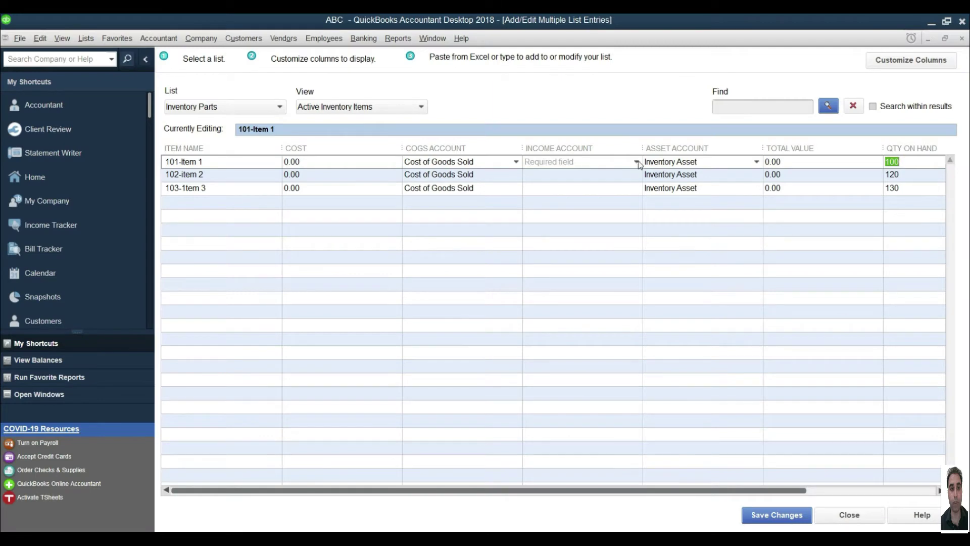
- Set the income account of the first item in QuickBooks to Sales and copy it down to the other items
click(636, 162)
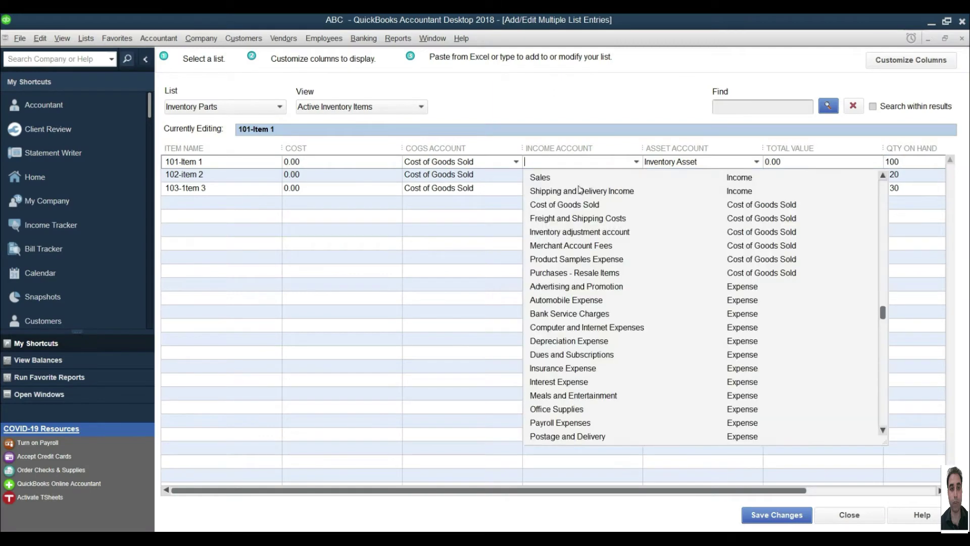
click(548, 177)
right_click(558, 162)
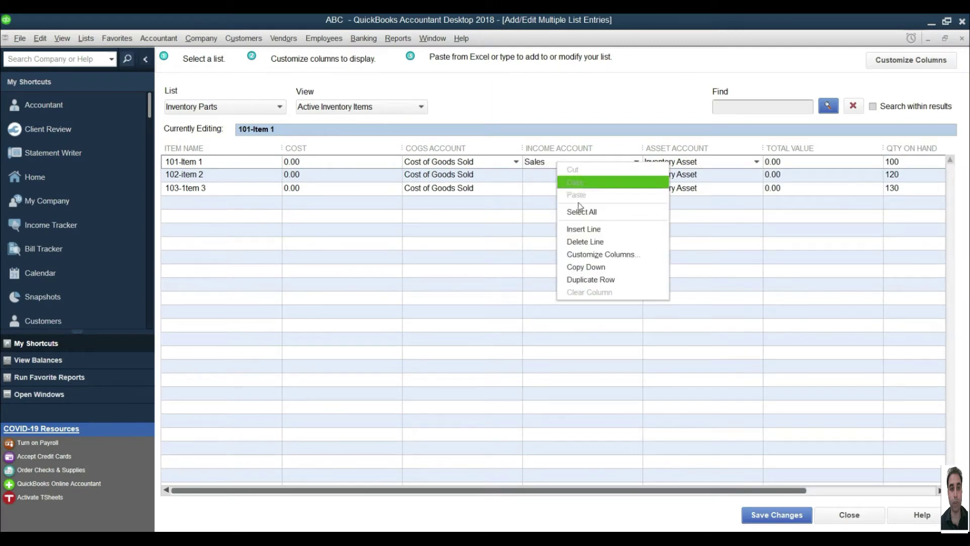
click(599, 268)
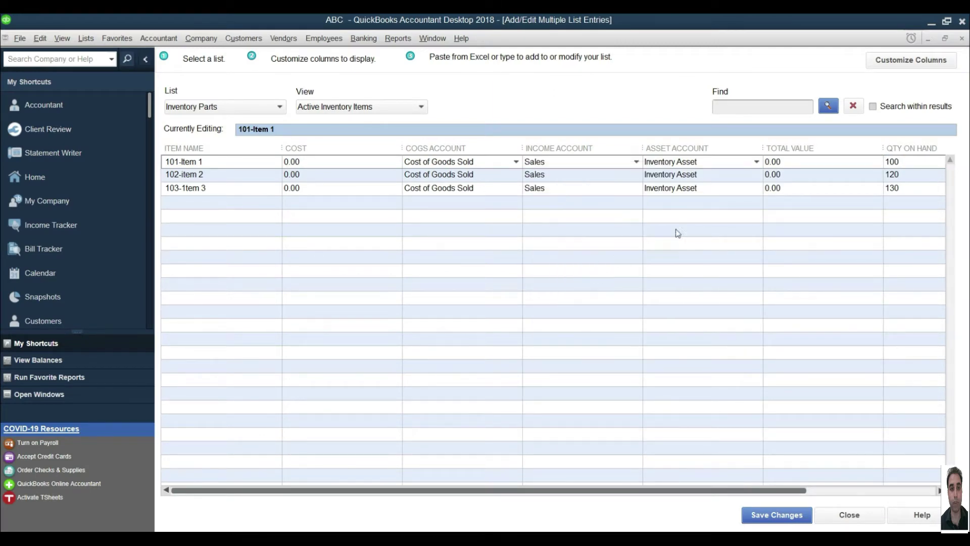
- Set the first item's As of Date to 01/07/2020 and copy it down to the other items
click(939, 162)
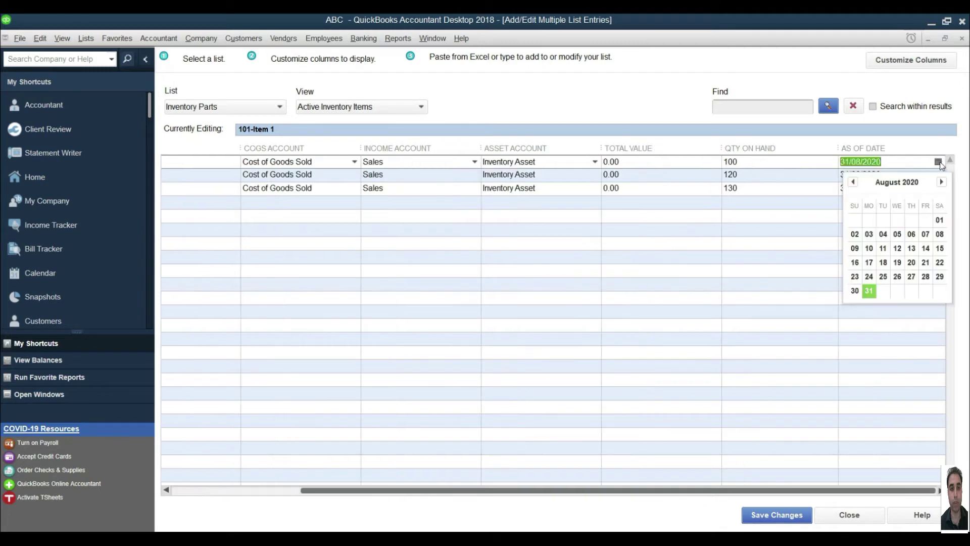
click(853, 182)
click(897, 221)
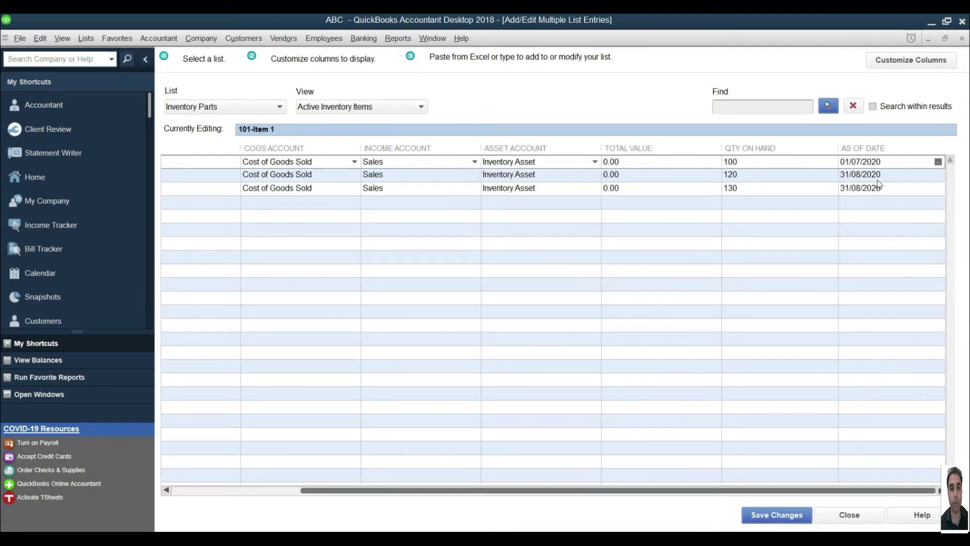
right_click(875, 163)
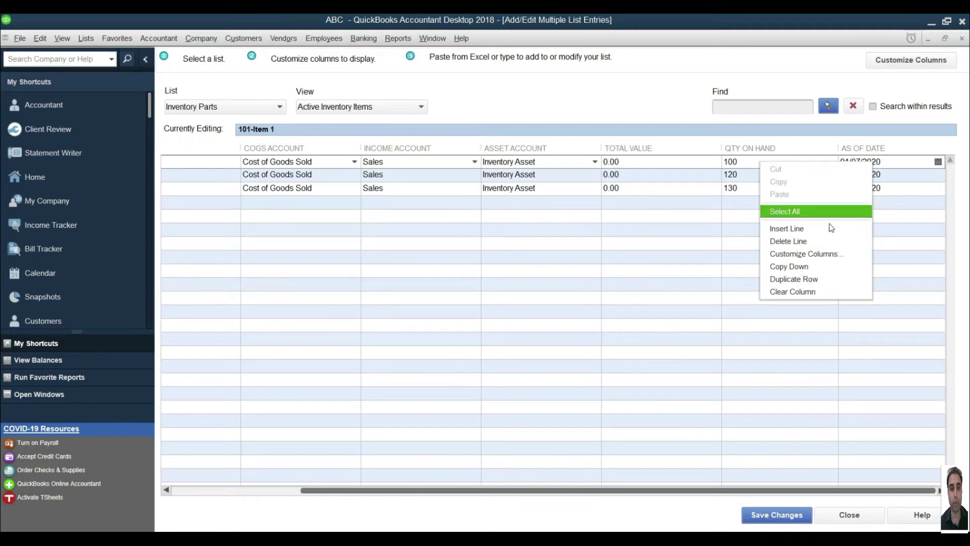
click(803, 266)
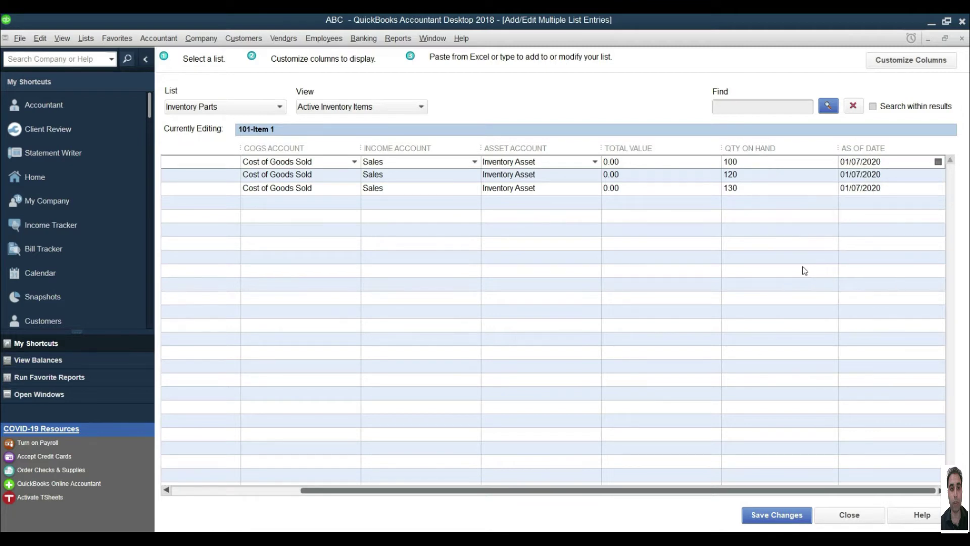
- Copy the Cost Per unit values 10, 15 and 20 from the Excel worksheet into the Cost column in QuickBooks
drag(706, 493, 596, 502)
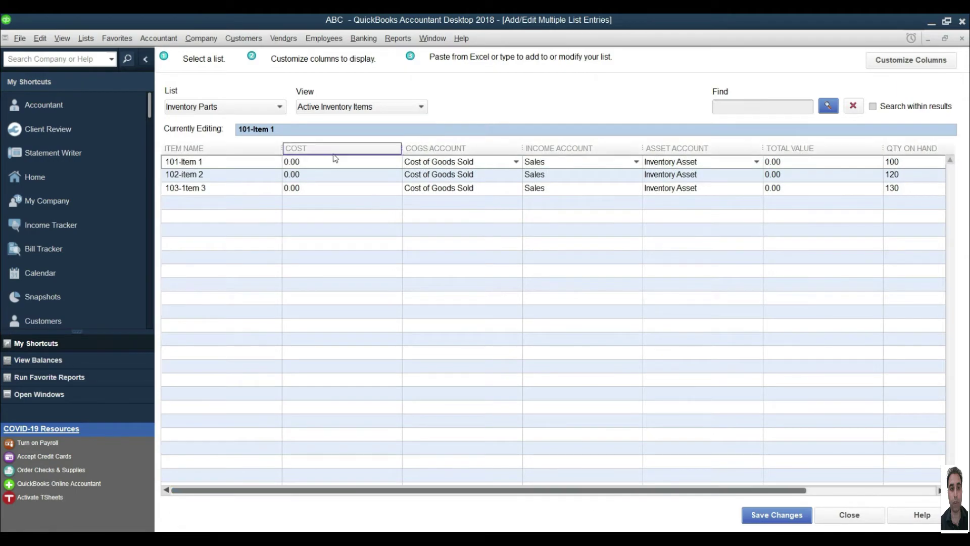
key(alt+Tab)
drag(314, 284, 316, 393)
key(ctrl+c)
key(alt+Tab)
right_click(356, 162)
click(369, 191)
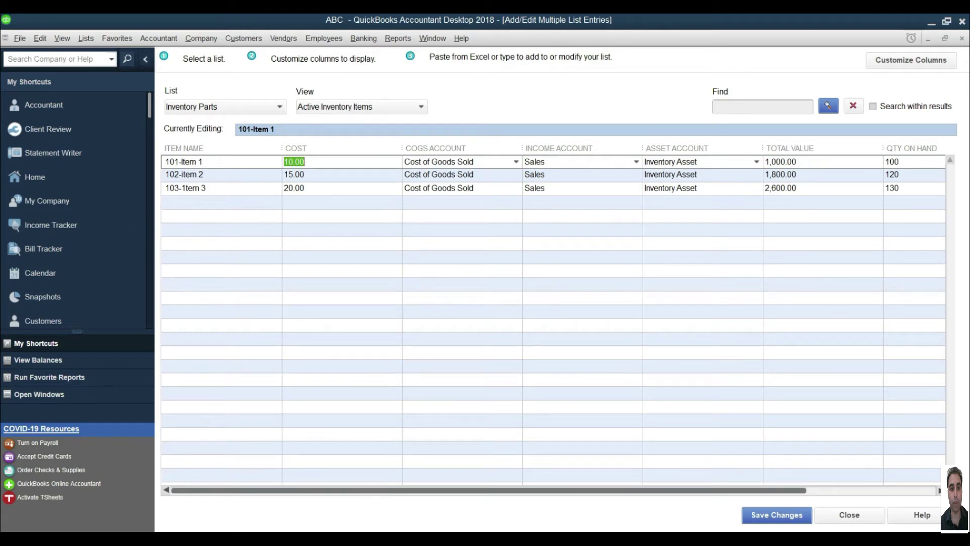
- Switch to the Excel worksheet and sum the three Total Value amounts in G11 with =SUM(G8:G10)
key(alt+Tab)
click(398, 425)
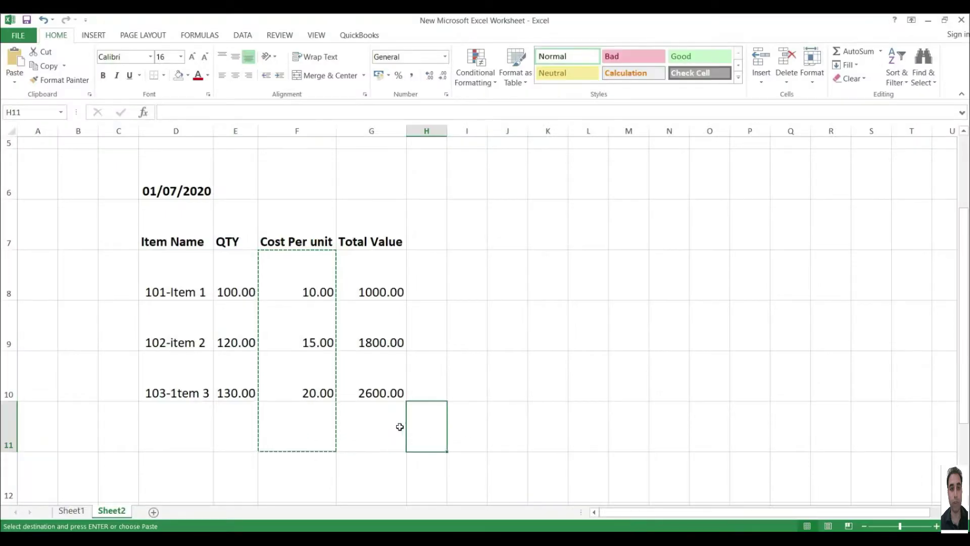
key(alt+equal)
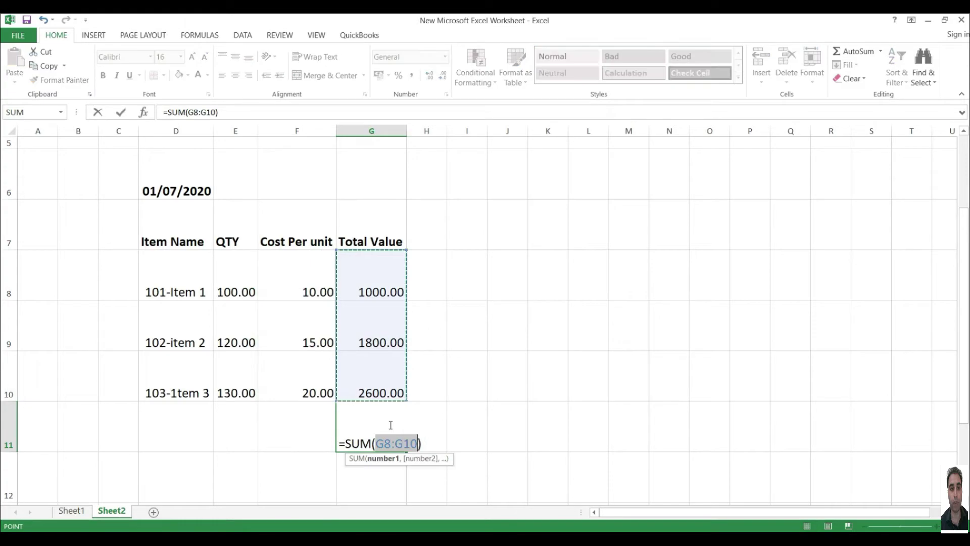
key(Return)
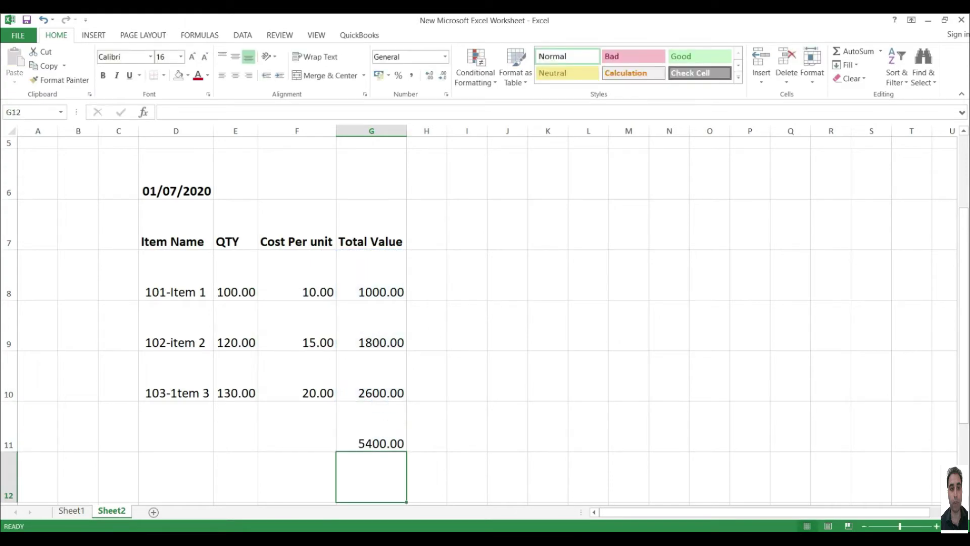
- Switch back to QuickBooks and save the changes to the three inventory items
key(alt+Tab)
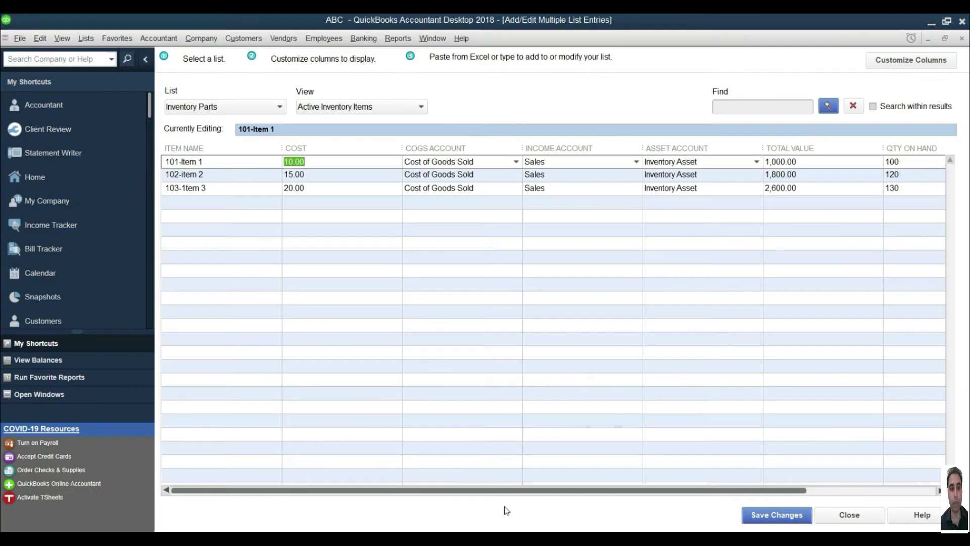
click(777, 516)
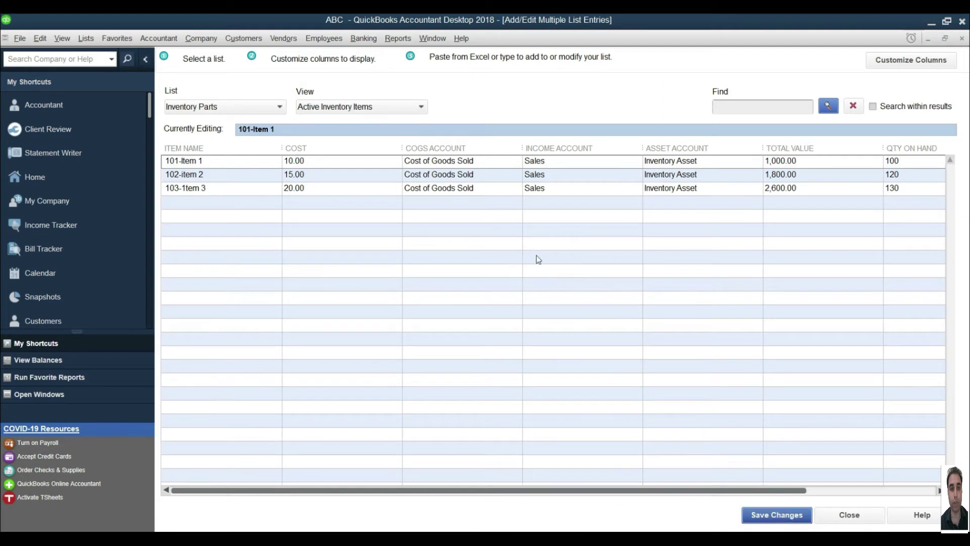
click(495, 178)
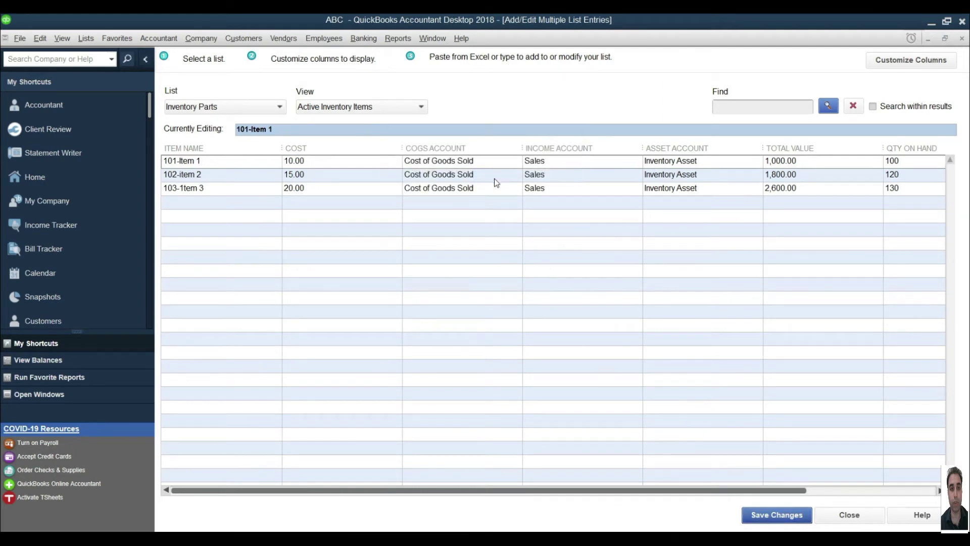
- Open the Balance Sheet Standard report to check the inventory asset balance
click(396, 39)
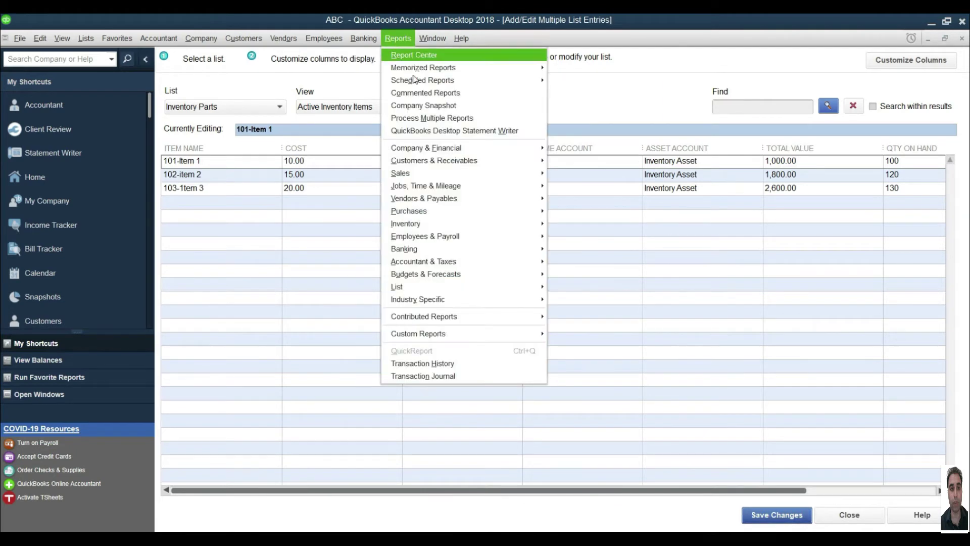
mouse_move(435, 149)
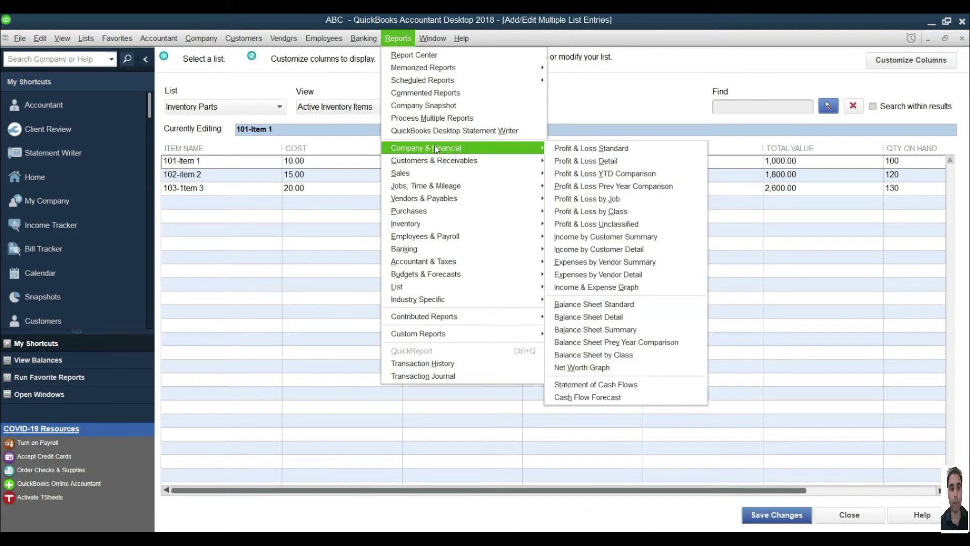
click(625, 304)
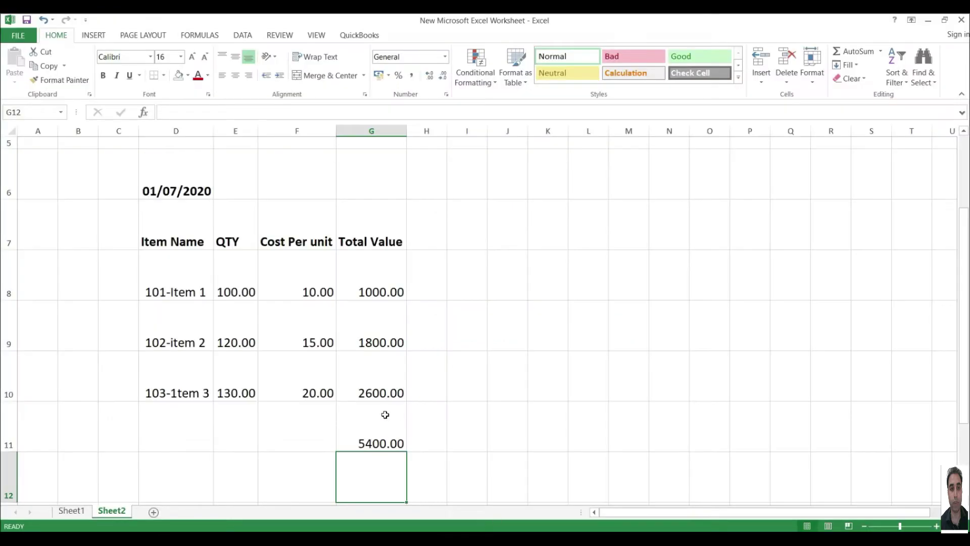
- In the Excel worksheet, fill the Total Value sum in G11 with yellow
click(381, 438)
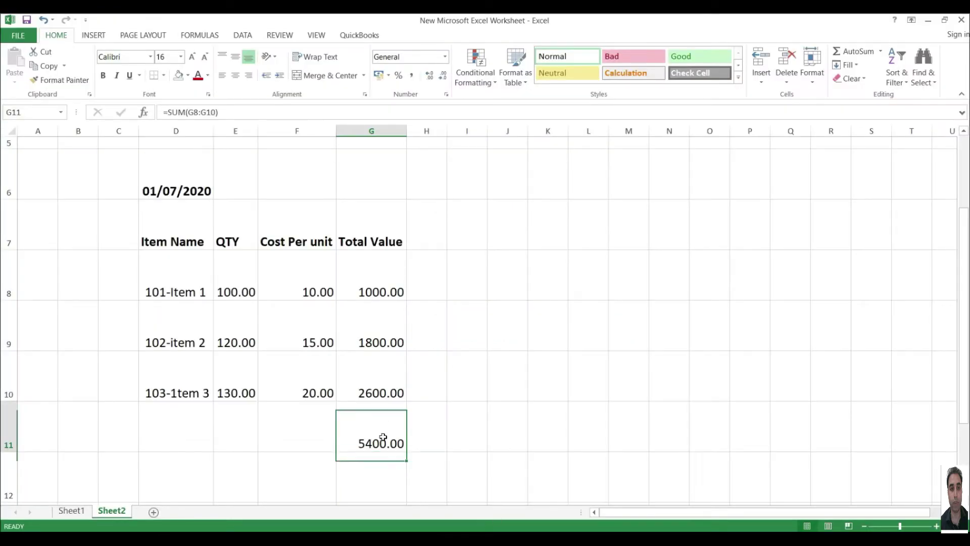
click(187, 75)
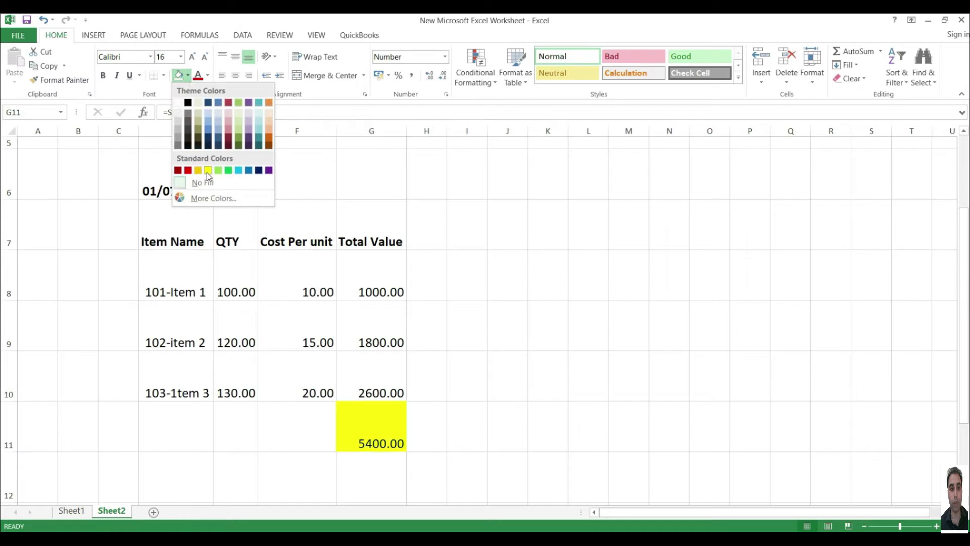
click(208, 169)
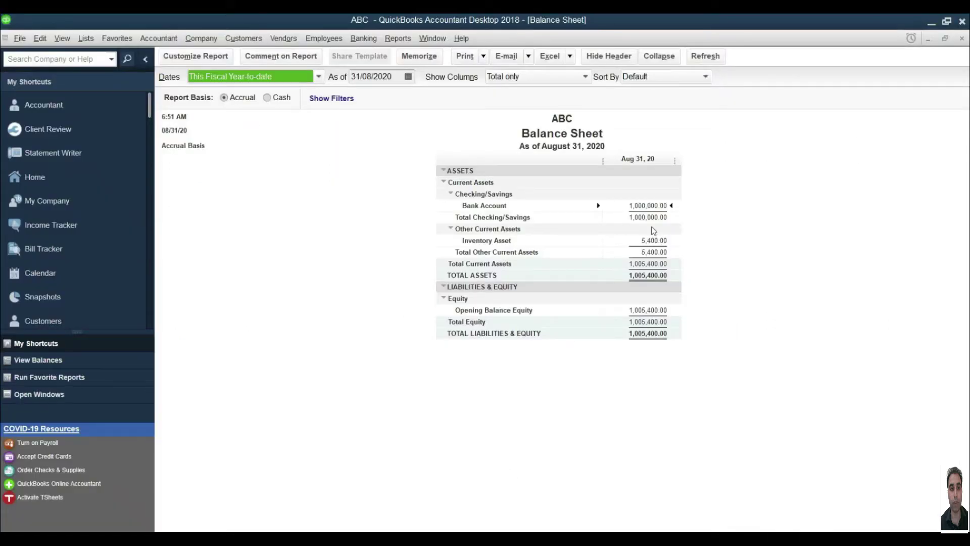
- Drill down from Inventory Asset in the balance sheet to the 102-item 2 opening entry, examine its adjustment account, and return to the balance sheet
double_click(656, 242)
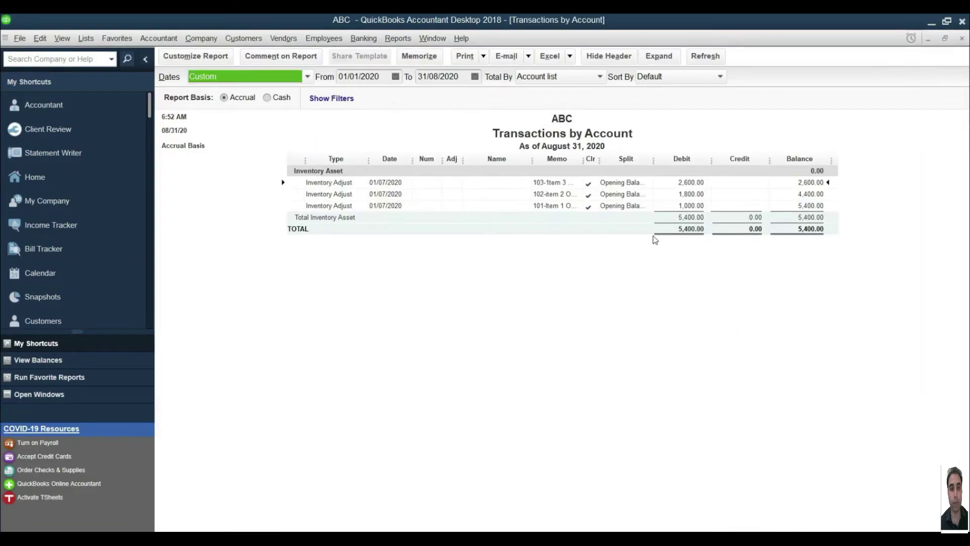
double_click(628, 197)
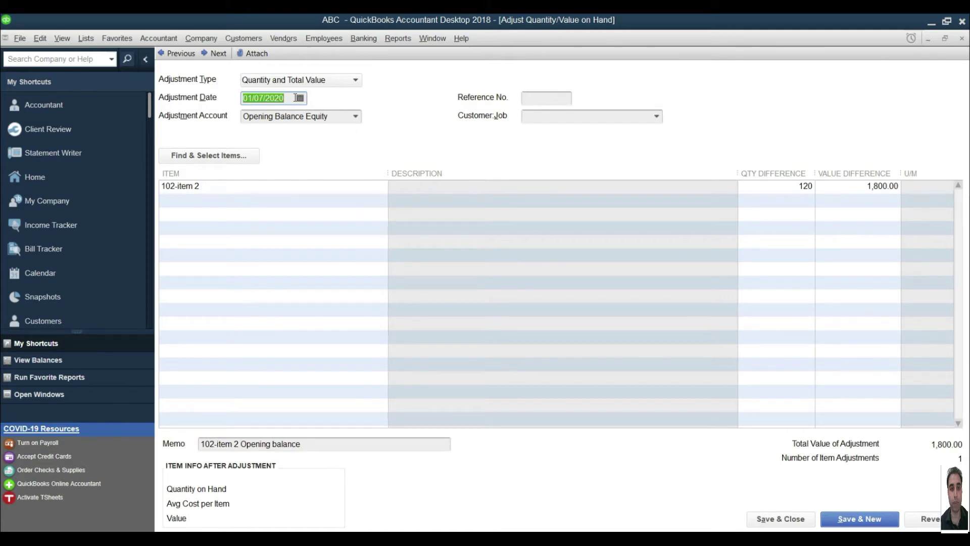
click(356, 118)
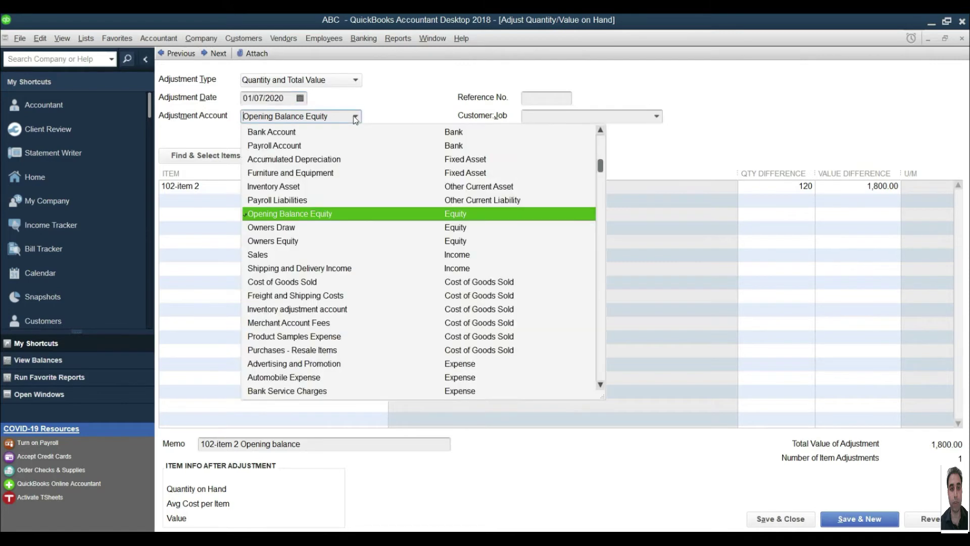
click(356, 118)
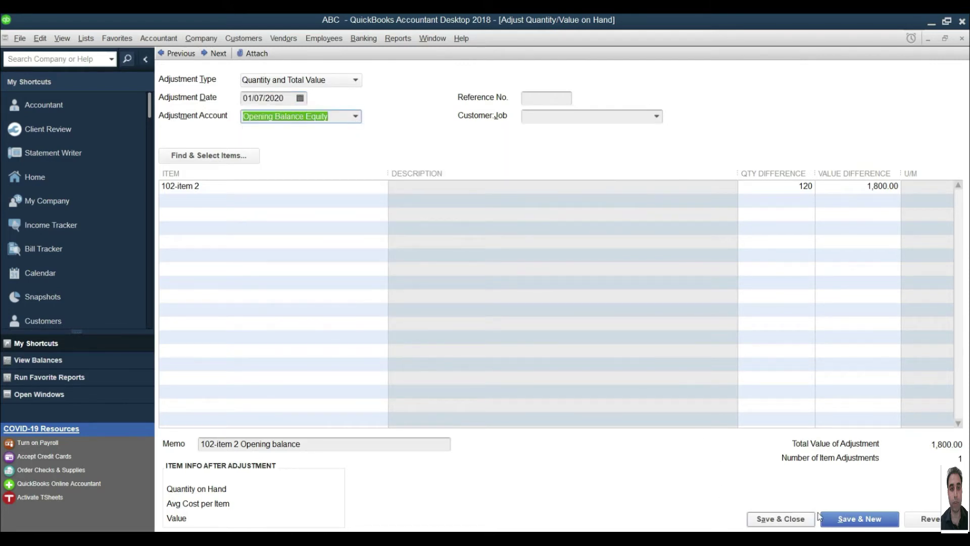
click(770, 521)
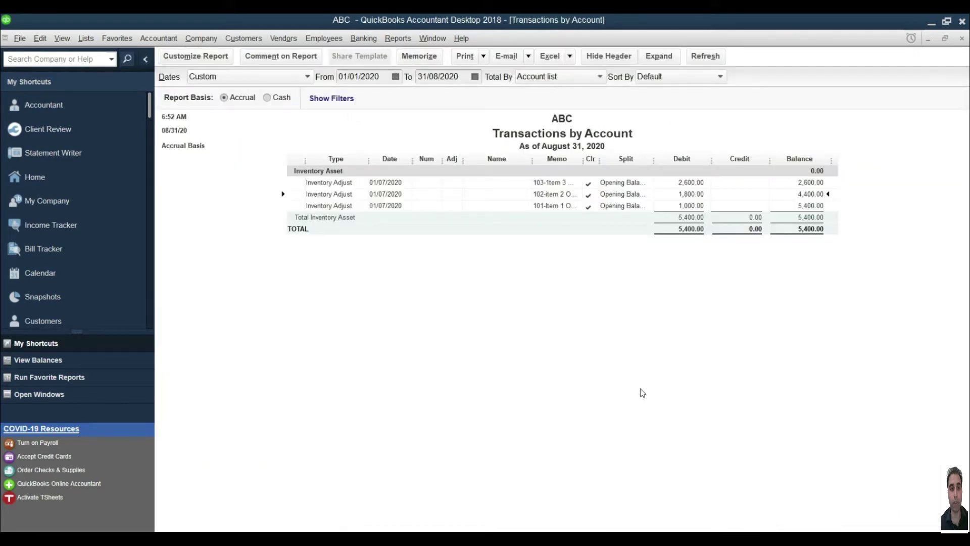
key(Escape)
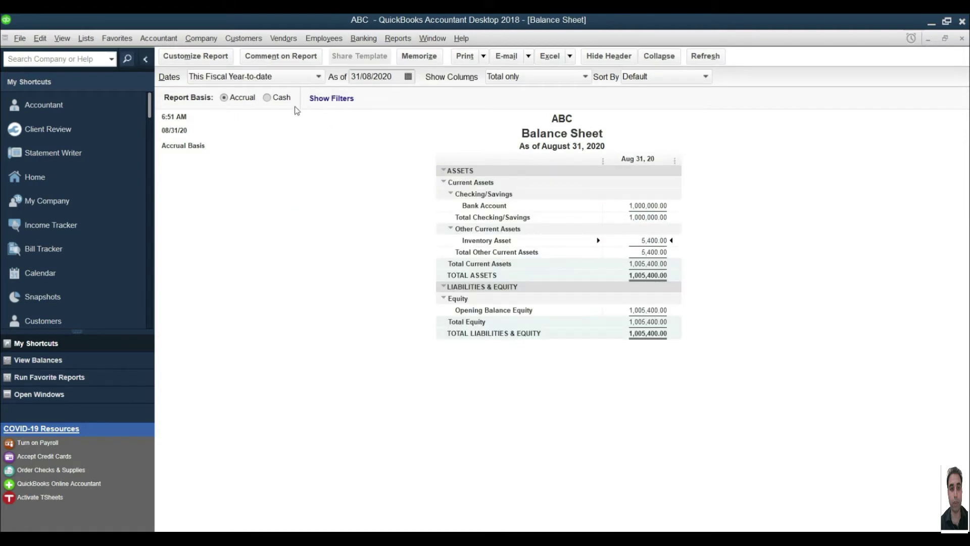
- View the Profit & Loss Standard report for any effect of the opening stock, and close it
click(397, 38)
mouse_move(461, 159)
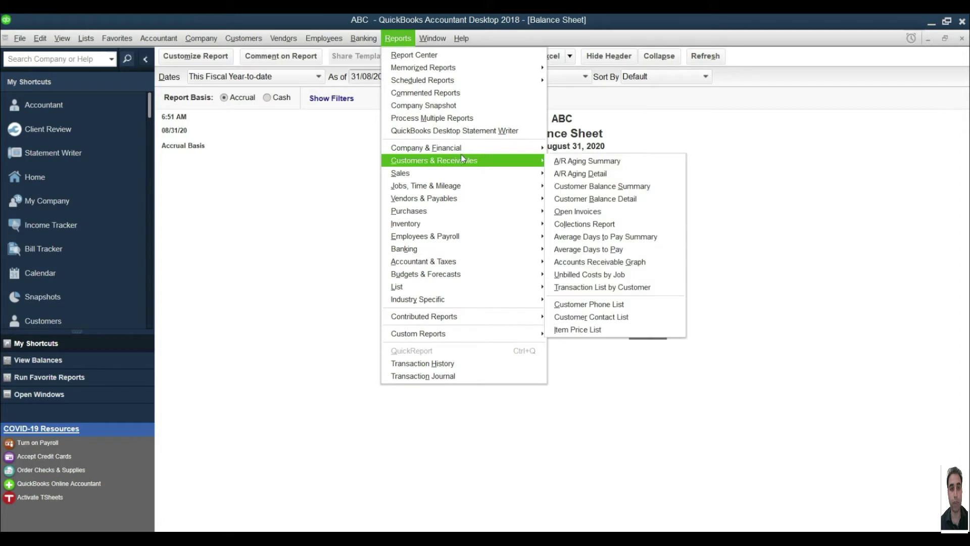
mouse_move(486, 147)
click(602, 153)
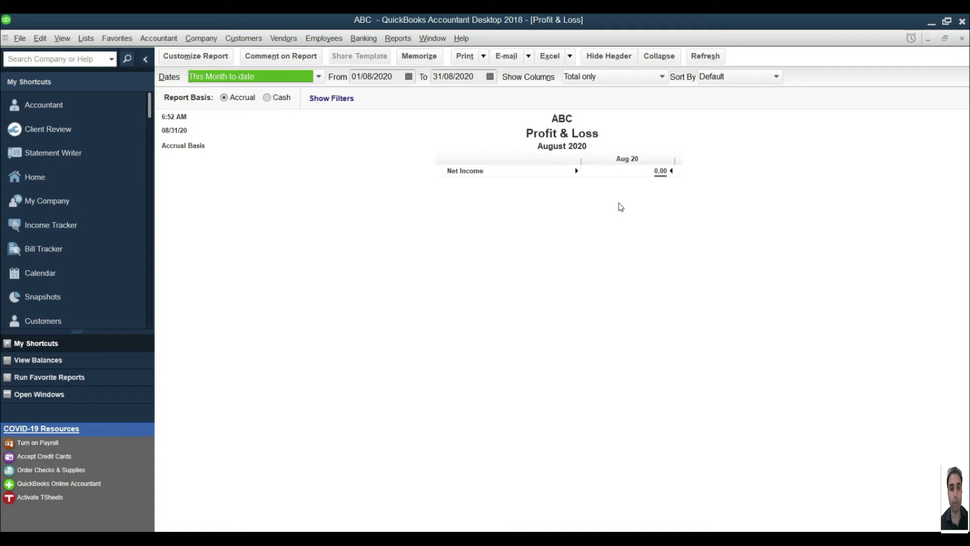
key(Escape)
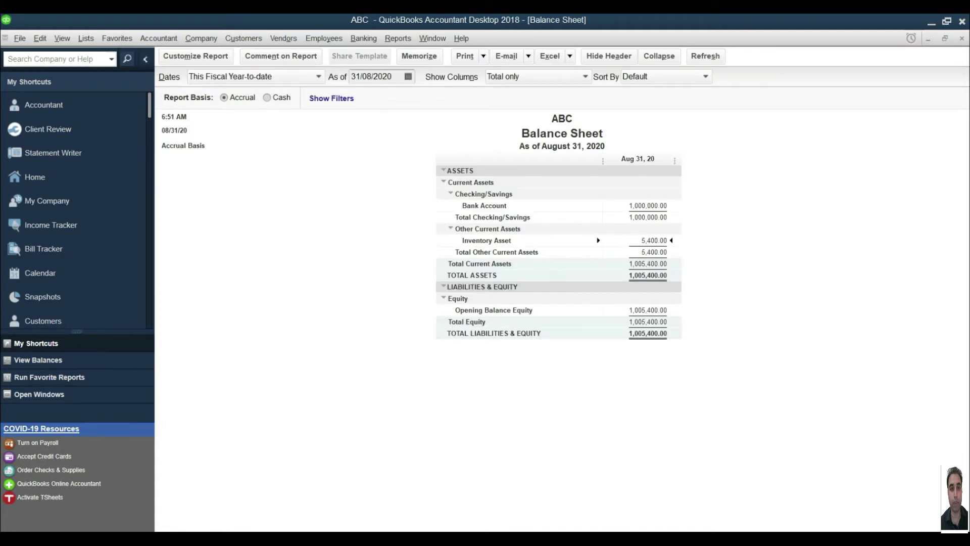
- Switch to Sheet1 of the Excel workbook and highlight "How To Enter Opening Balance Of Stock" in B3 with yellow fill
key(alt+Tab)
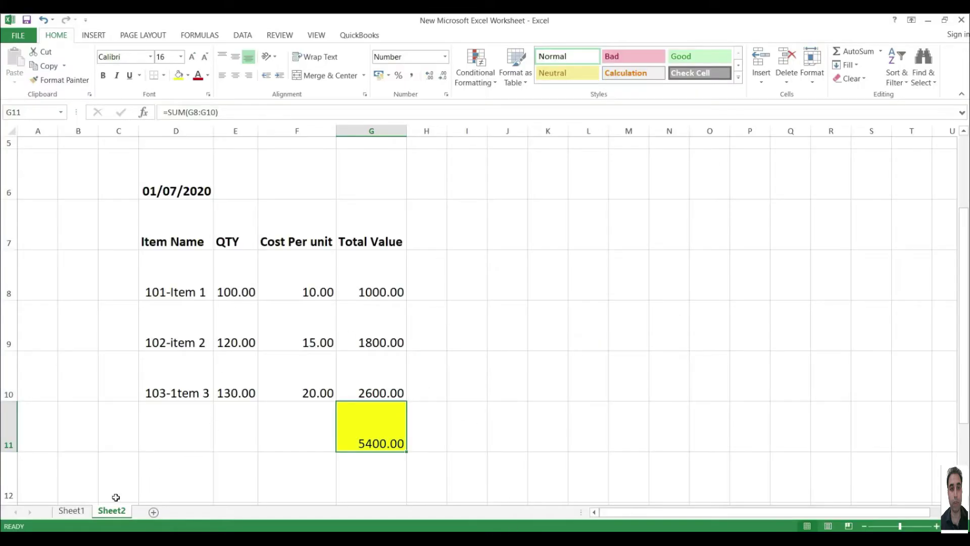
click(73, 511)
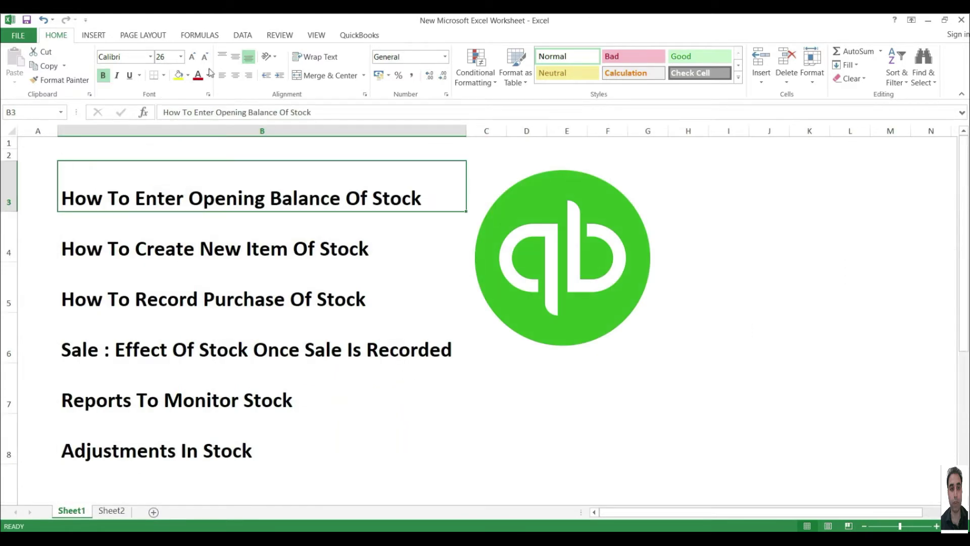
click(180, 75)
click(212, 250)
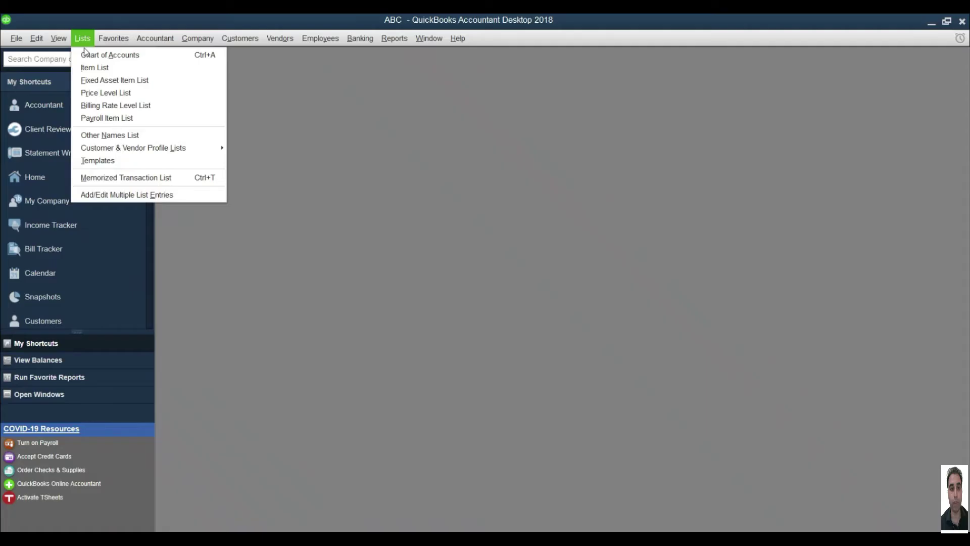
- Open the QuickBooks Item List maximized and start a new item of type Inventory Part
click(93, 68)
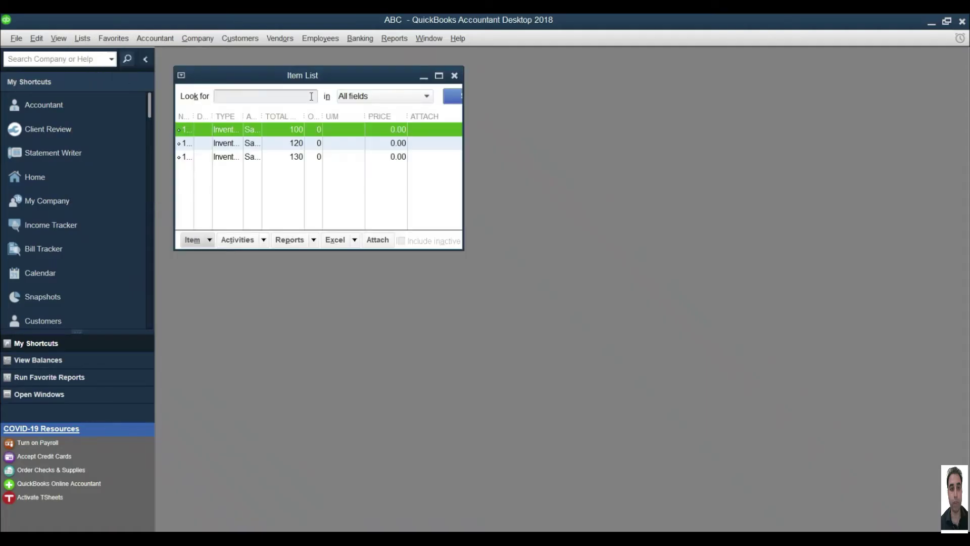
click(439, 74)
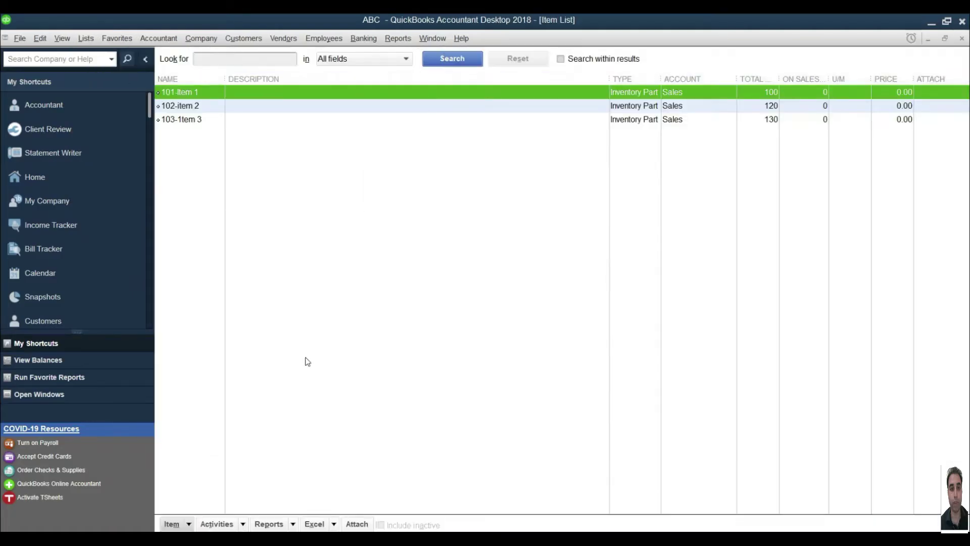
click(188, 526)
click(190, 319)
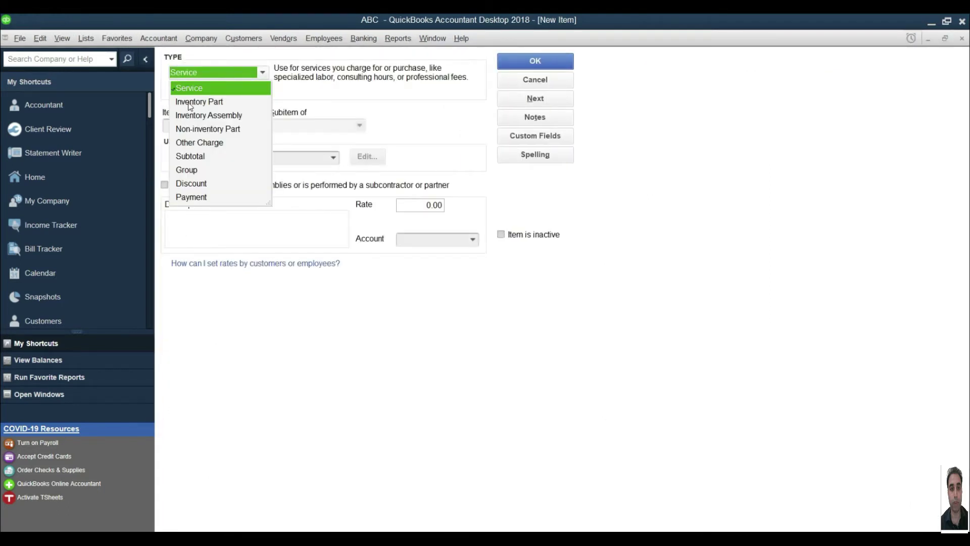
click(191, 102)
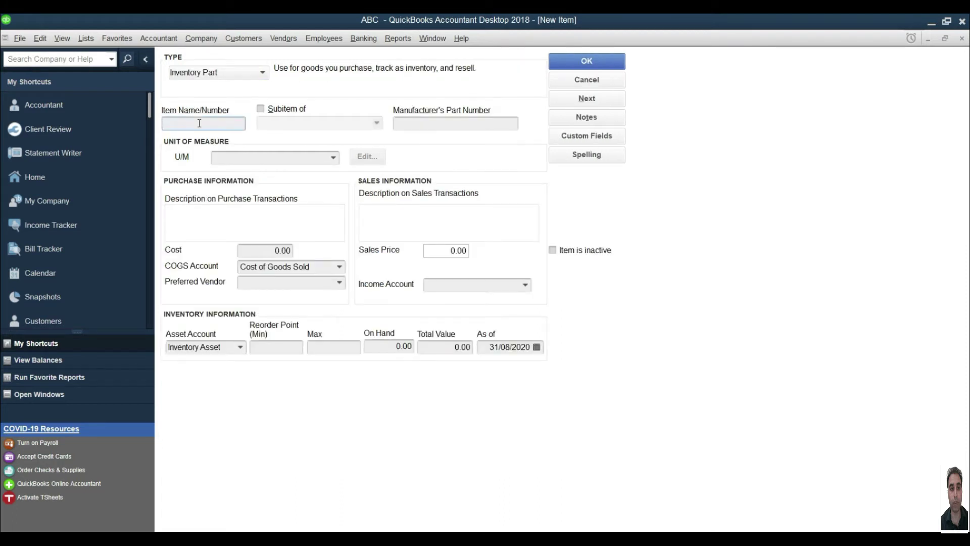
- Name the new item 104-Item 04 and set its unit of measure to each (ea)
text(104-Item 04)
drag(181, 124, 164, 124)
click(334, 158)
click(266, 200)
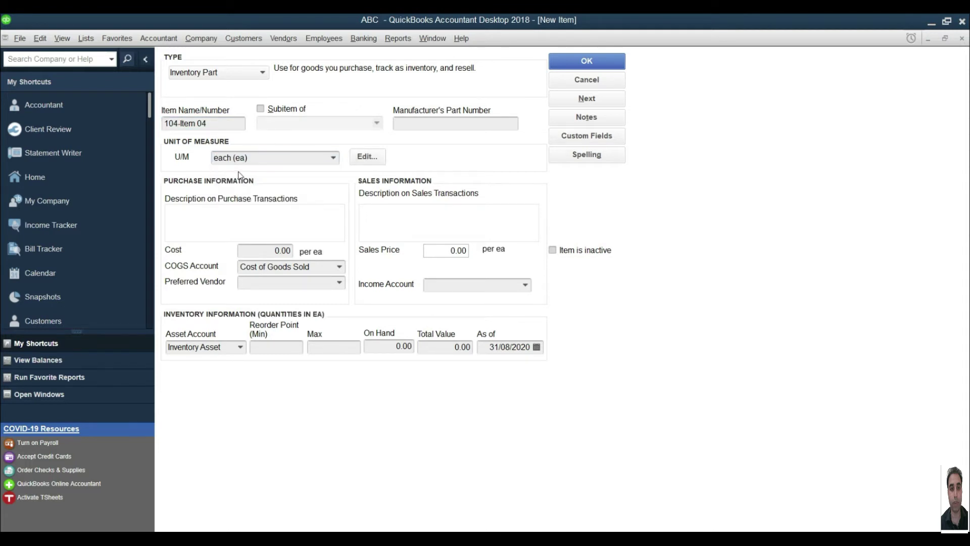
- Set the purchase cost of the new item to 16
click(262, 249)
text(15)
key(BackSpace)
key(BackSpace)
text(16)
- Set the new item's income account to Sales and its preferred vendor to abc supplier
click(527, 284)
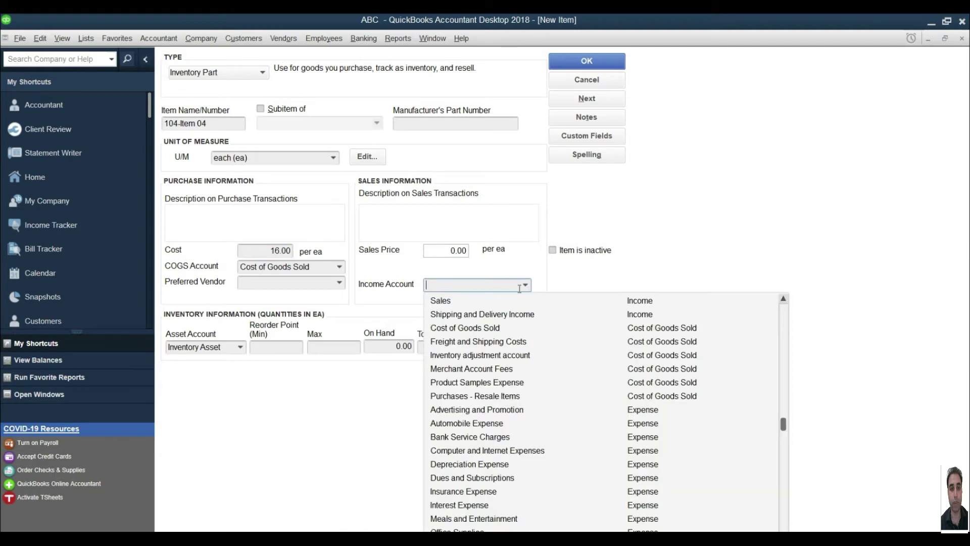
click(461, 302)
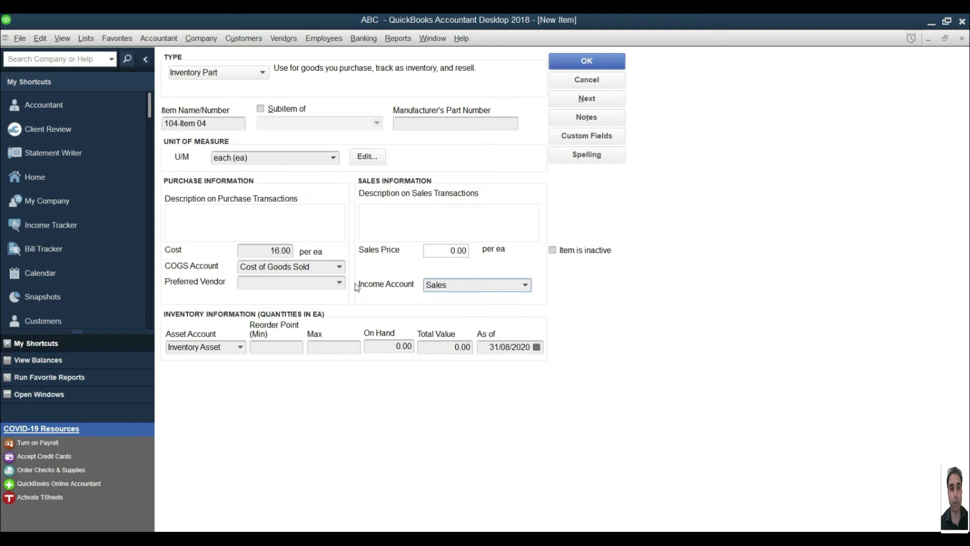
click(340, 282)
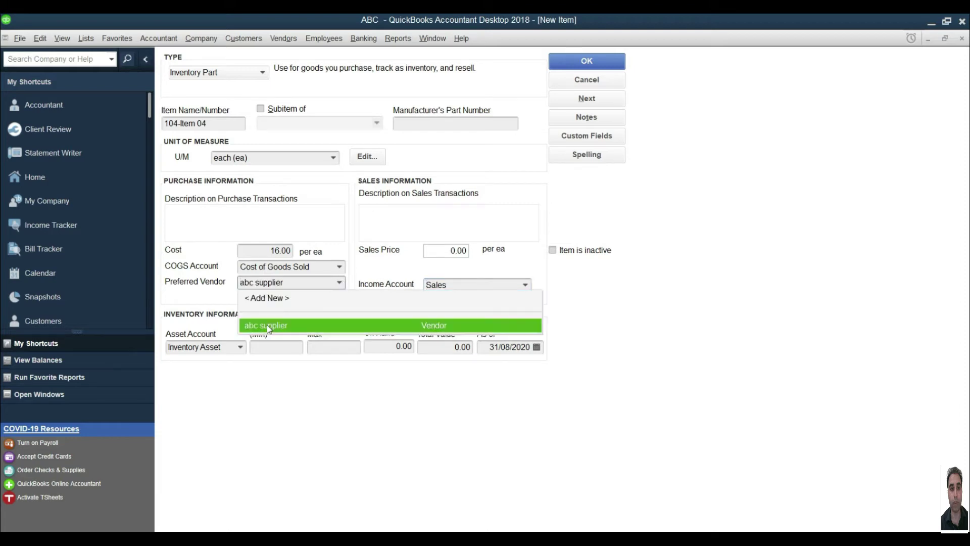
click(267, 326)
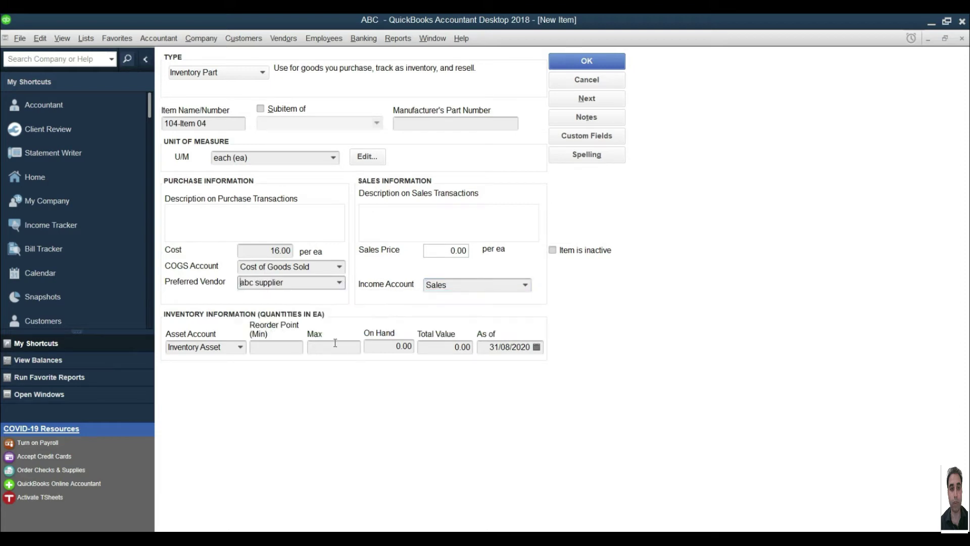
- Save the new item 104-Item 04 and check the topic list in the Excel worksheet
click(574, 58)
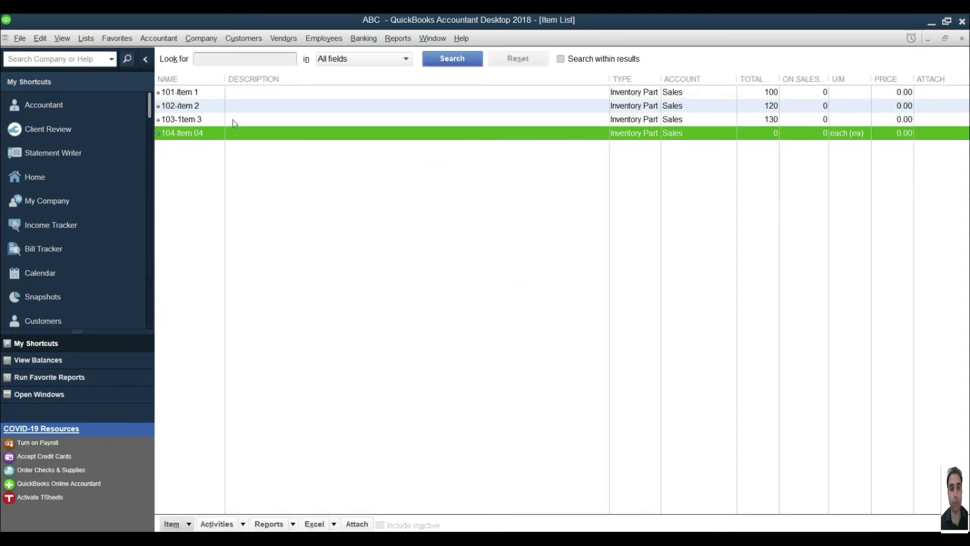
key(alt+Tab)
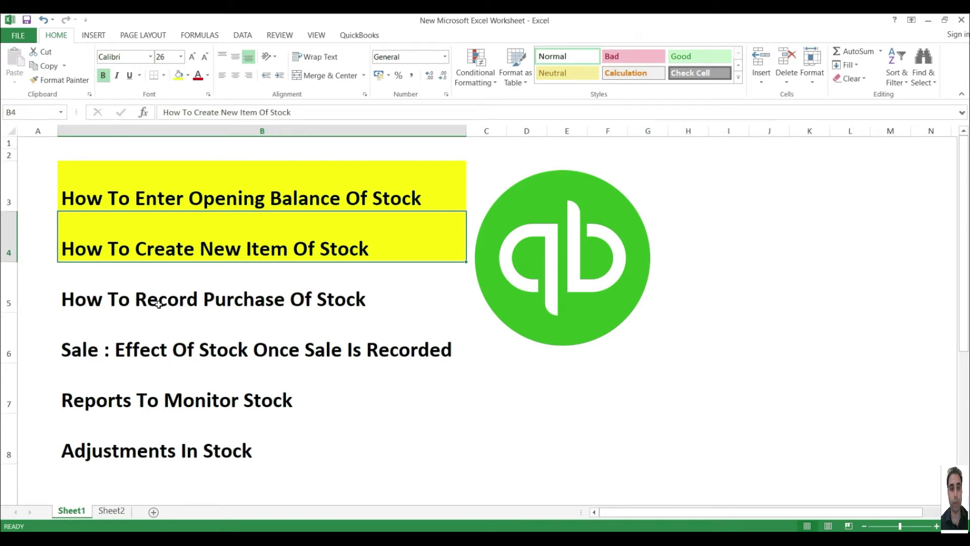
key(alt+Tab)
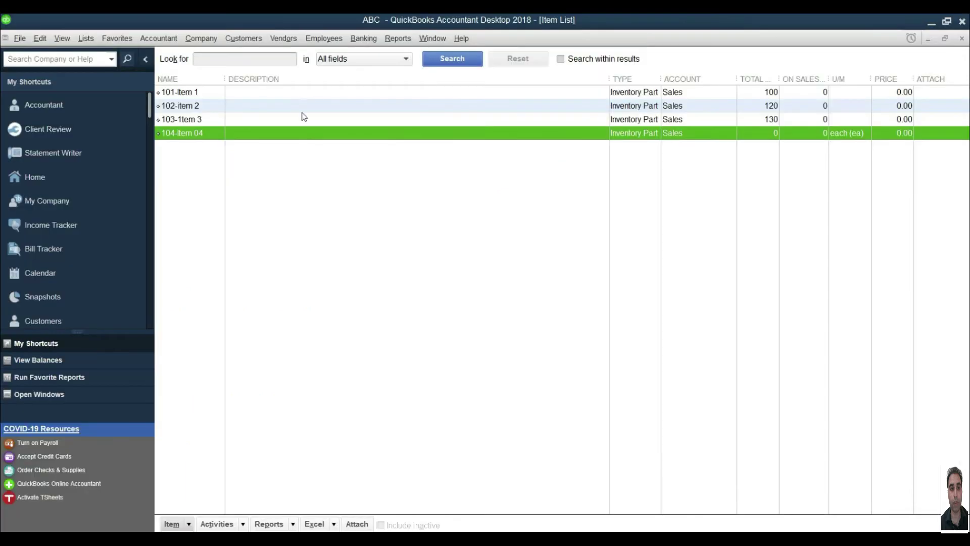
- Start a new vendor bill in QuickBooks and choose abc supplier as its vendor
click(286, 38)
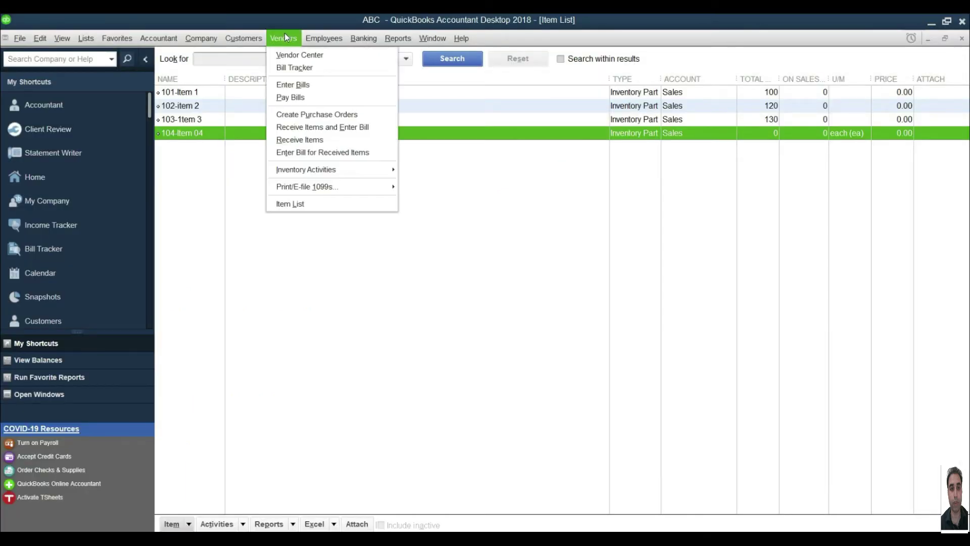
click(294, 84)
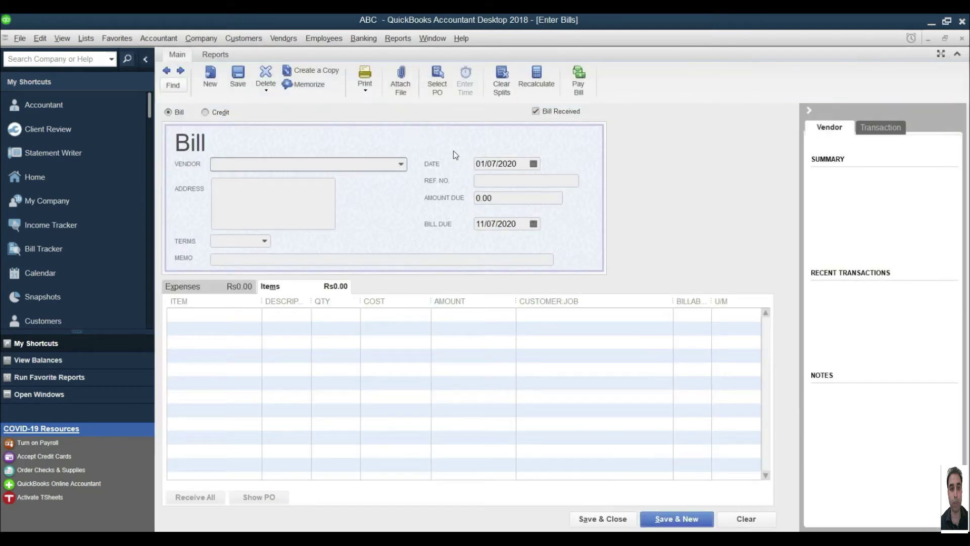
click(402, 164)
click(264, 208)
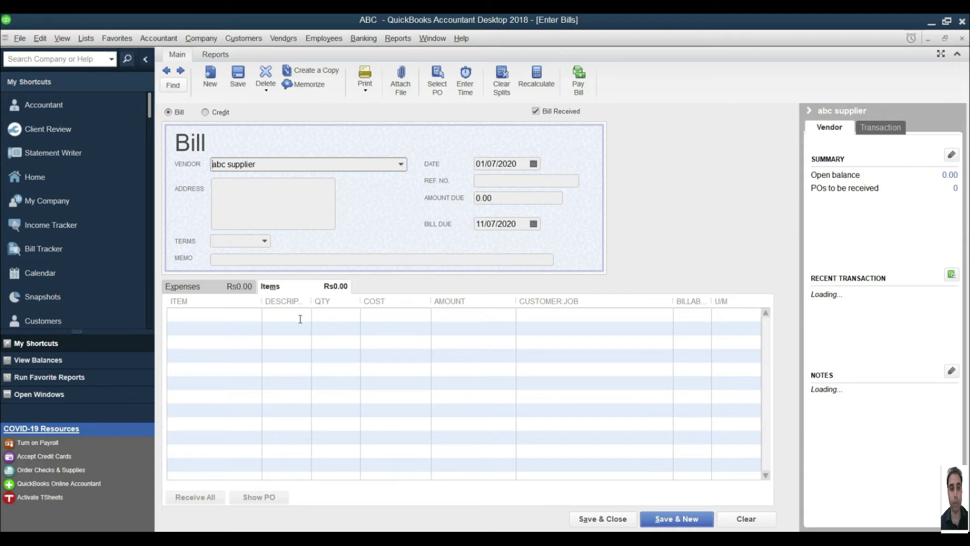
- Add the items 101-Item 1, 102-item 2, 103-1tem 3 and 104-Item 04 as lines on the bill
click(246, 314)
click(257, 315)
click(209, 349)
click(232, 327)
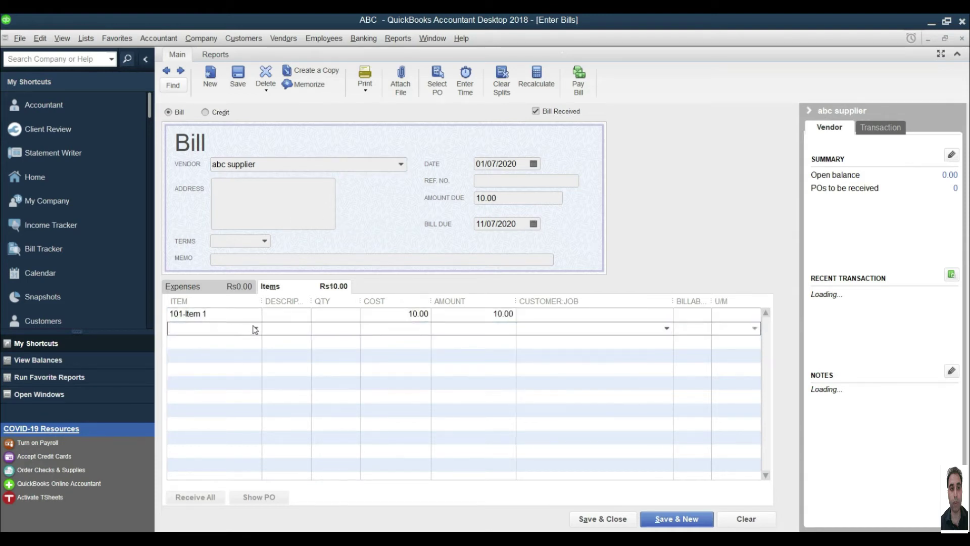
click(256, 328)
click(201, 385)
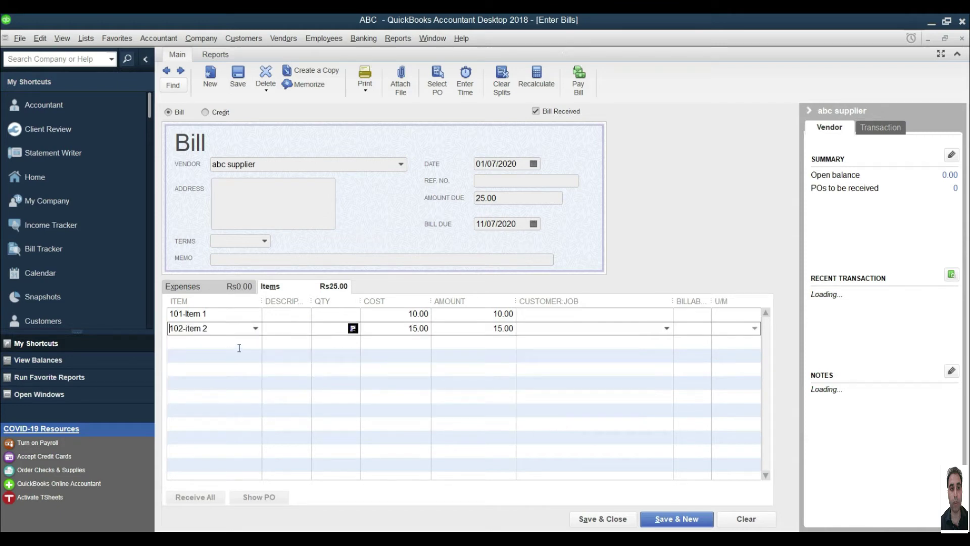
click(247, 341)
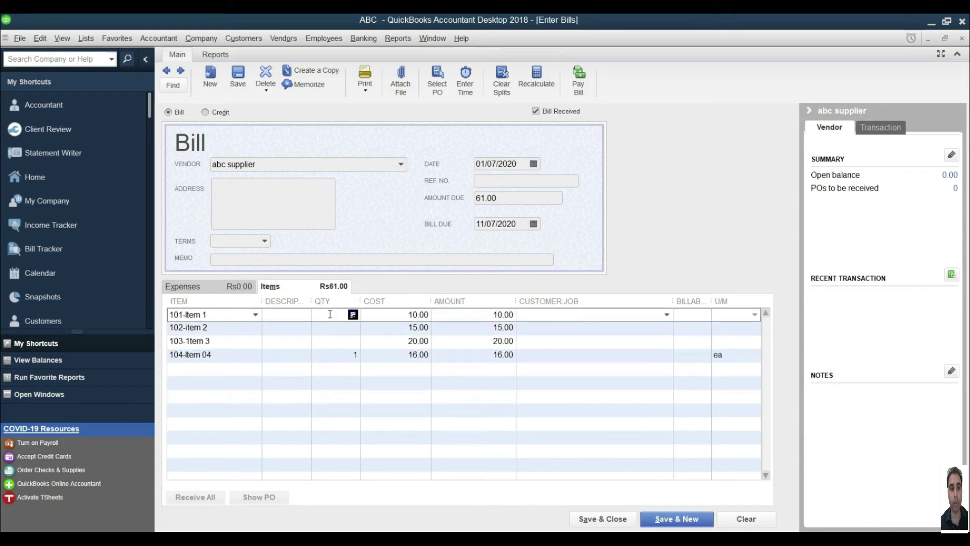
- Set the quantity of all four item lines on the bill to 50
text(50)
click(340, 326)
text(50)
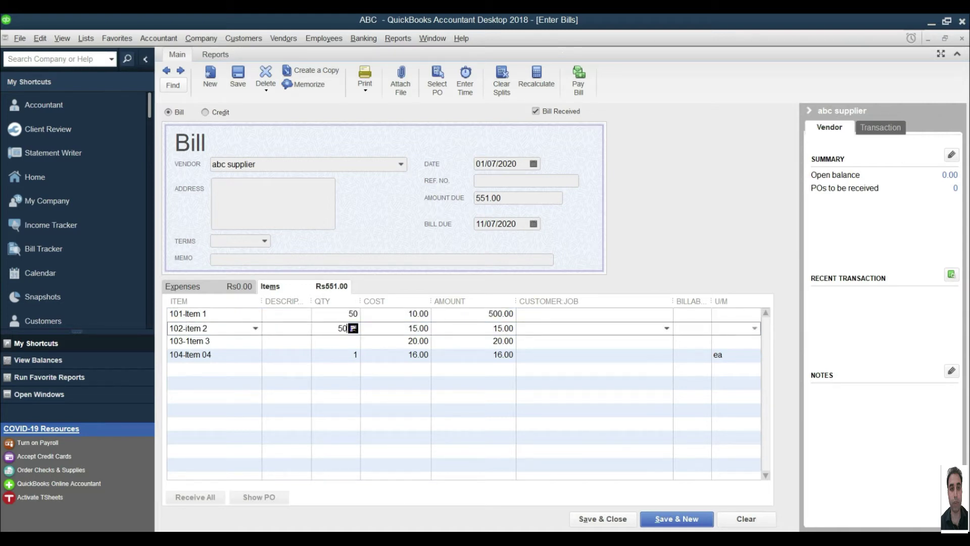
click(354, 341)
click(508, 180)
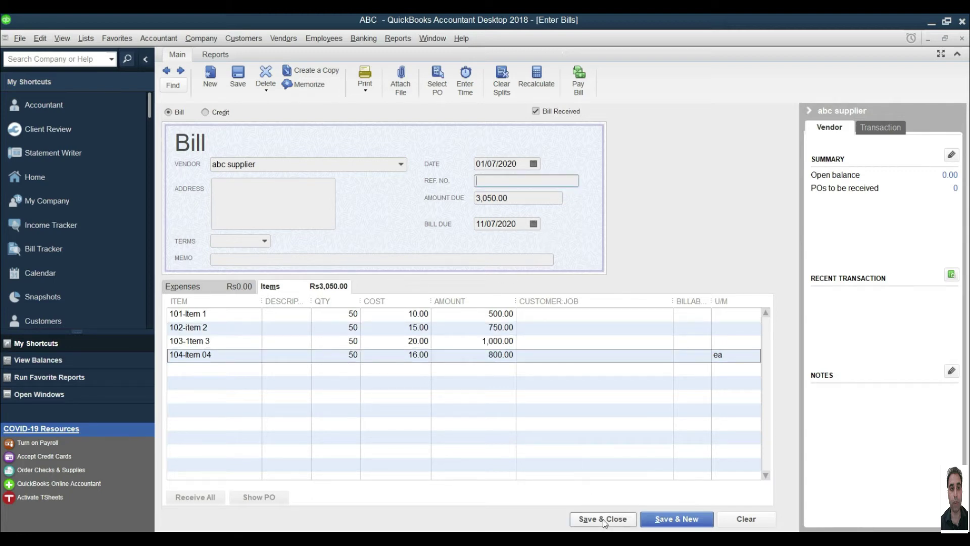
- Set the bill date to 15/07/2020, then save and close the bill
click(534, 164)
click(534, 165)
click(534, 249)
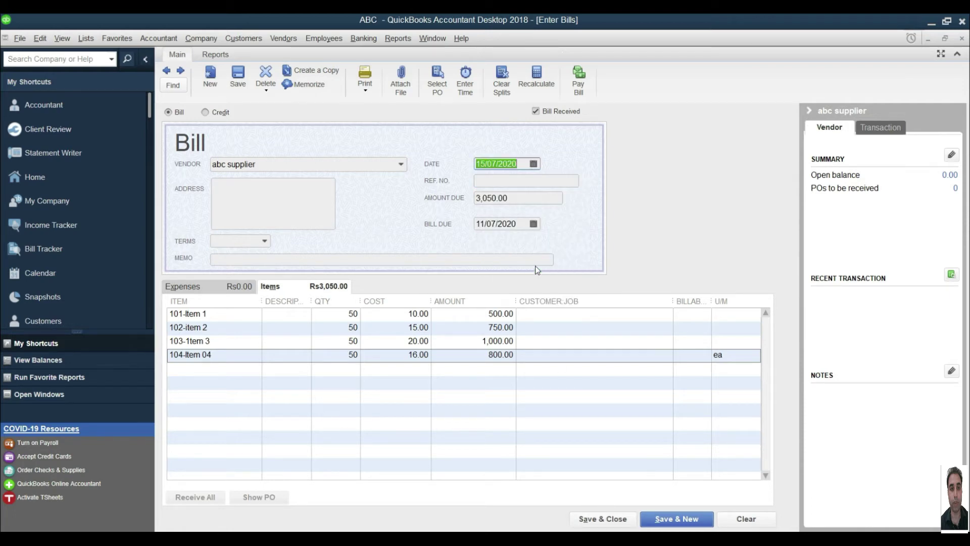
click(611, 520)
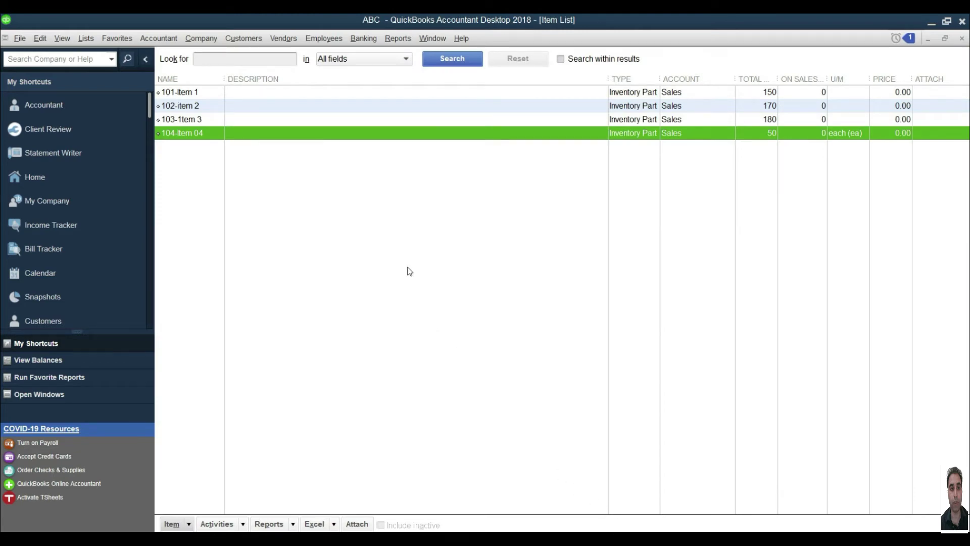
- Open the Balance Sheet Standard report and examine the transactions behind the Inventory Asset balance
click(399, 39)
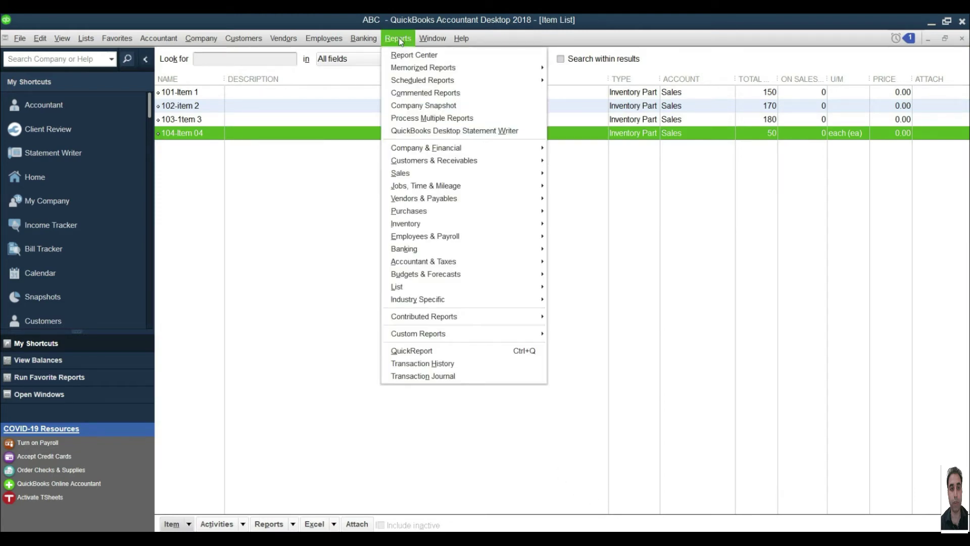
mouse_move(449, 152)
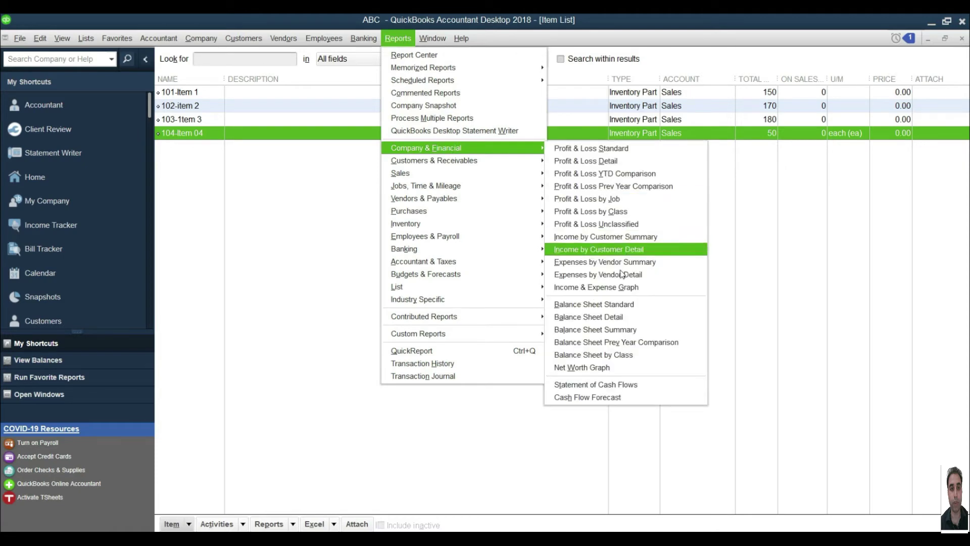
click(609, 304)
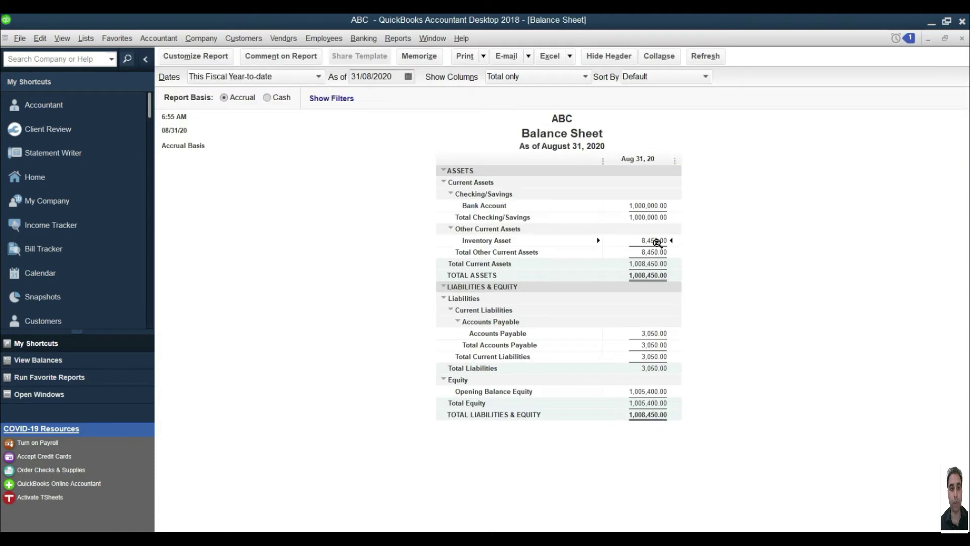
double_click(657, 241)
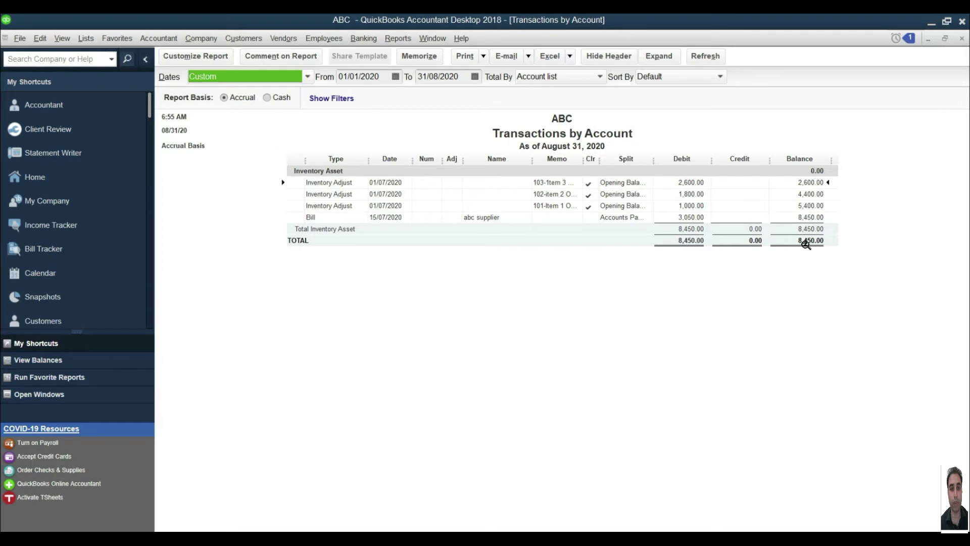
key(Escape)
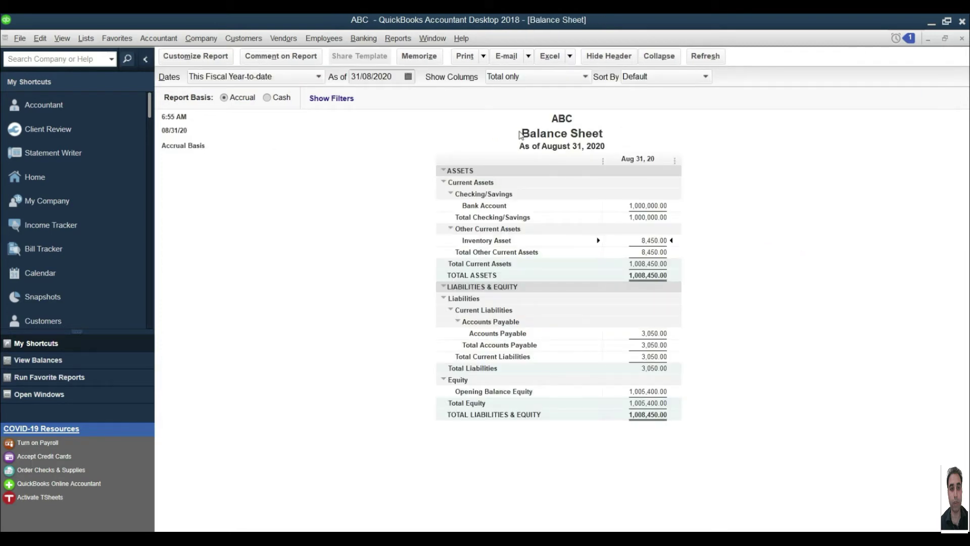
- Open the Profit & Loss Standard report and view it for all dates
click(398, 38)
mouse_move(479, 152)
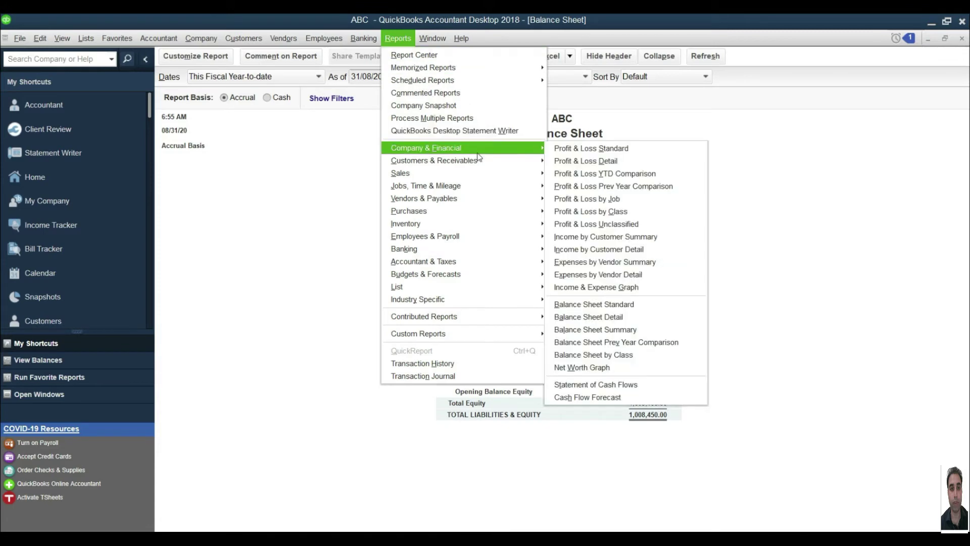
click(589, 148)
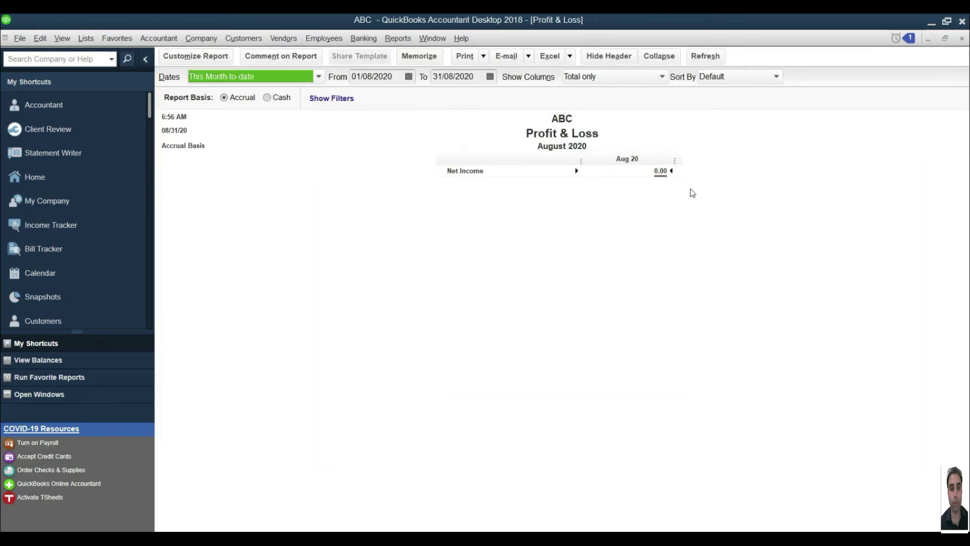
click(261, 80)
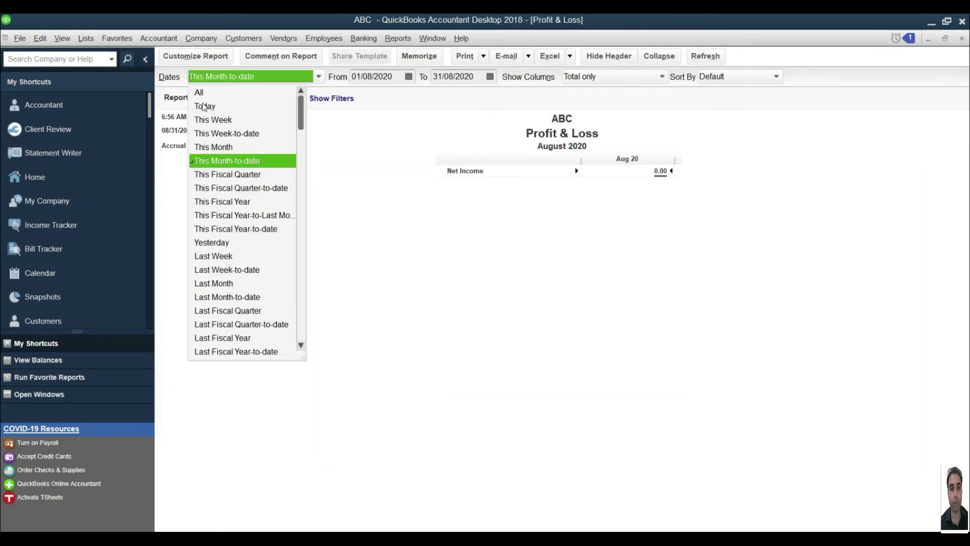
click(201, 94)
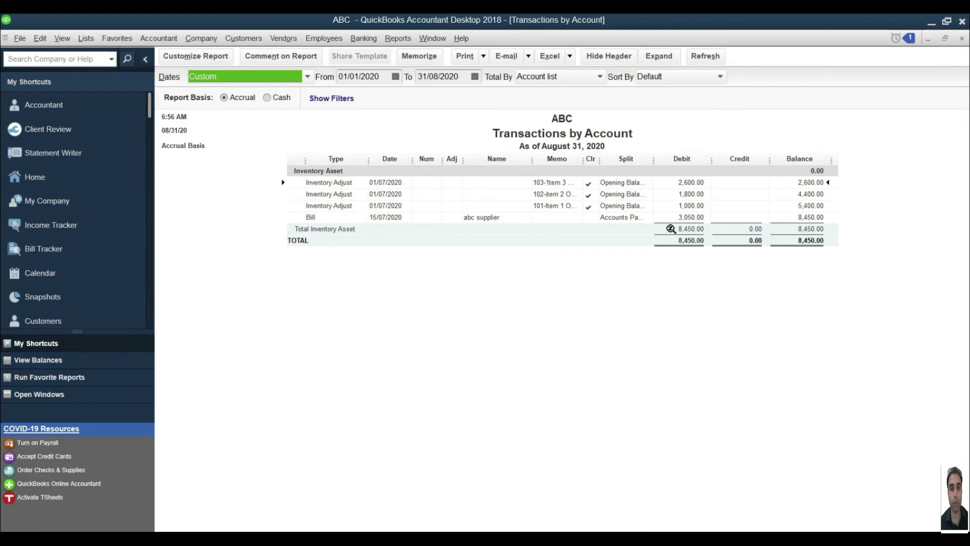
- Open the abc supplier bill from the Inventory Asset transactions and view its Transaction Journal
double_click(680, 216)
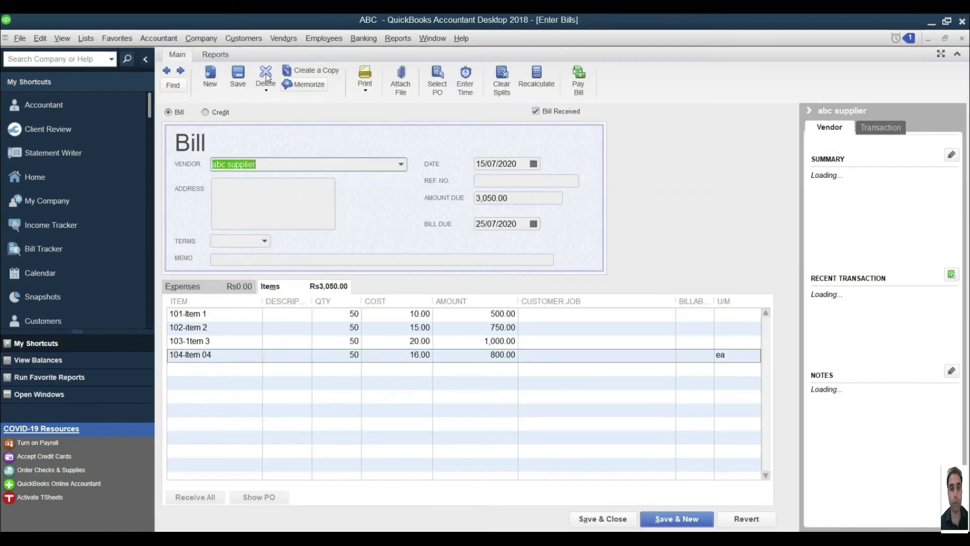
click(215, 54)
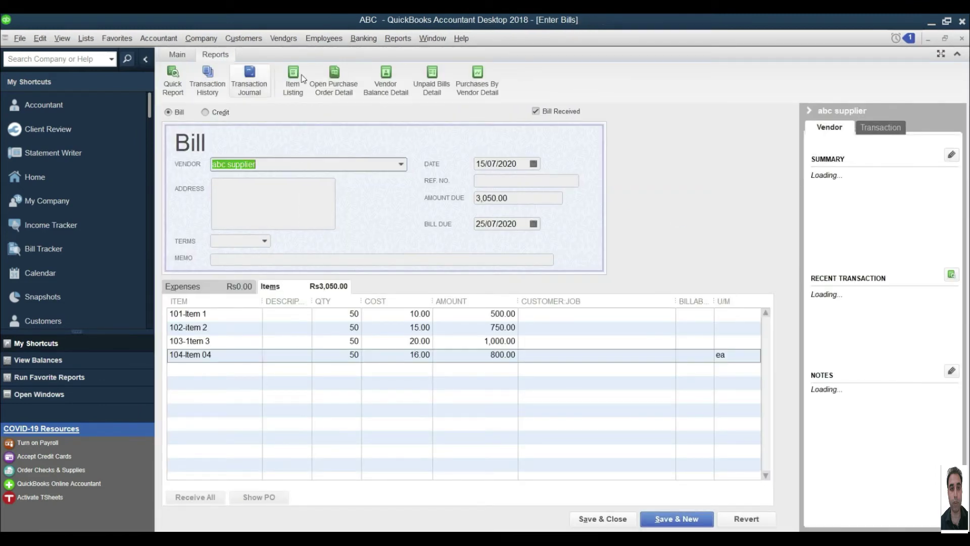
click(250, 82)
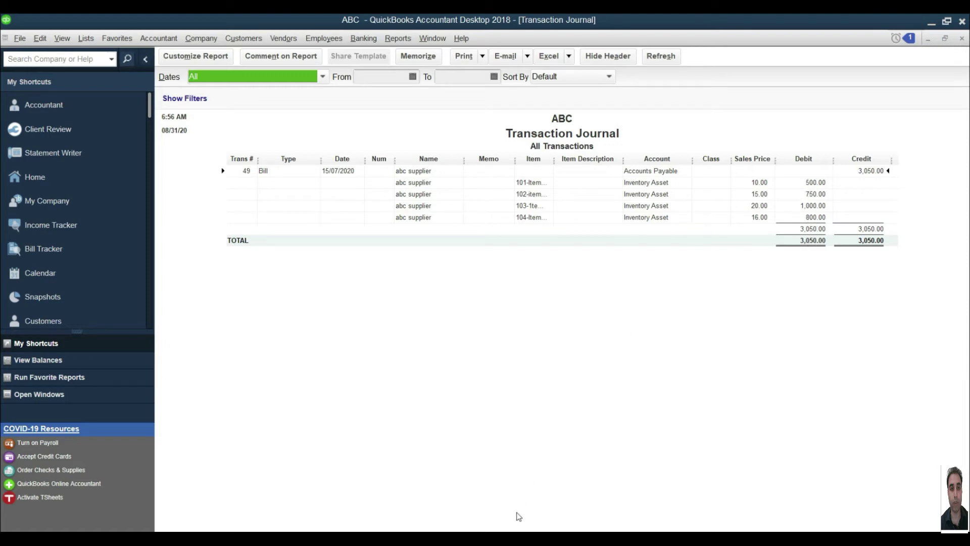
- Switch to Excel and fill the cell "How To Record Purchase Of Stock" with yellow
click(472, 502)
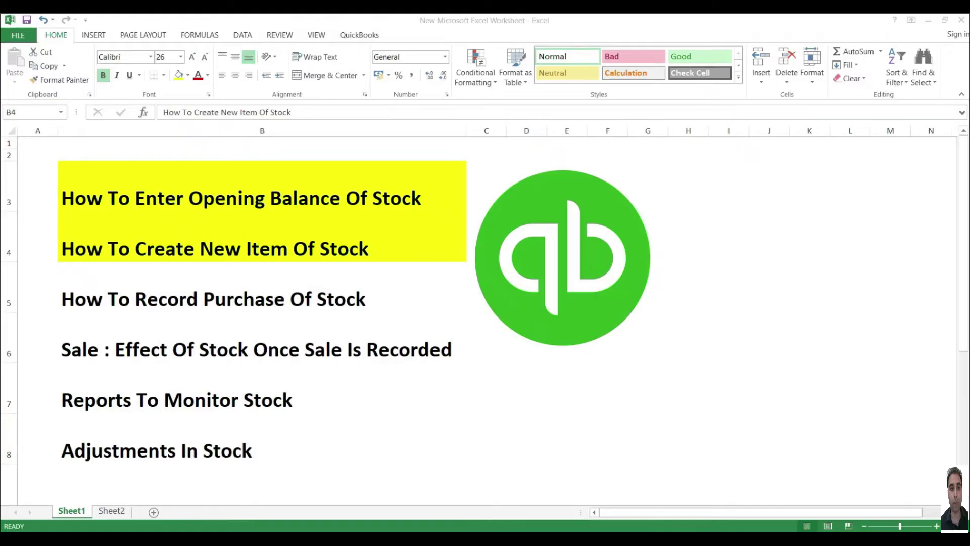
click(305, 306)
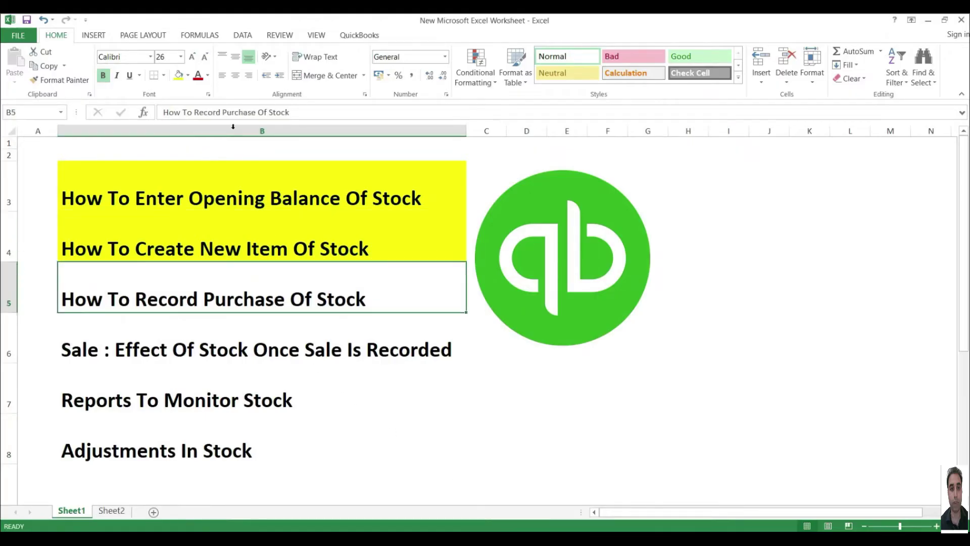
click(179, 75)
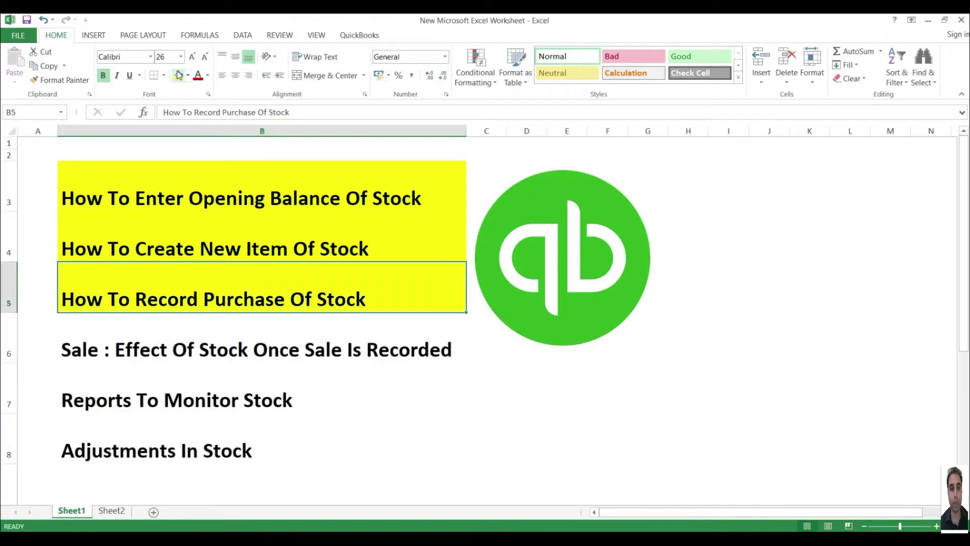
click(182, 349)
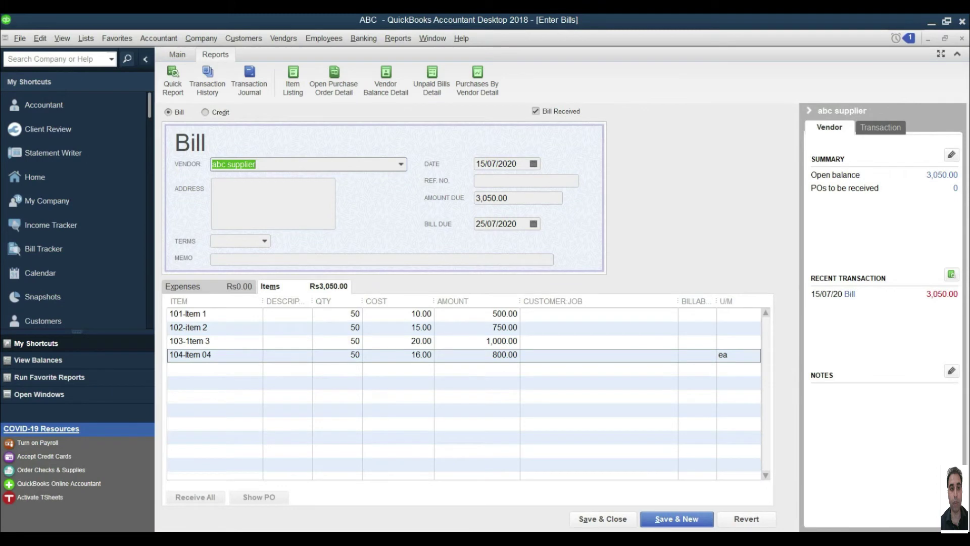
- Close the bill in QuickBooks and start a new invoice for customer 123 in a maximized window
click(603, 519)
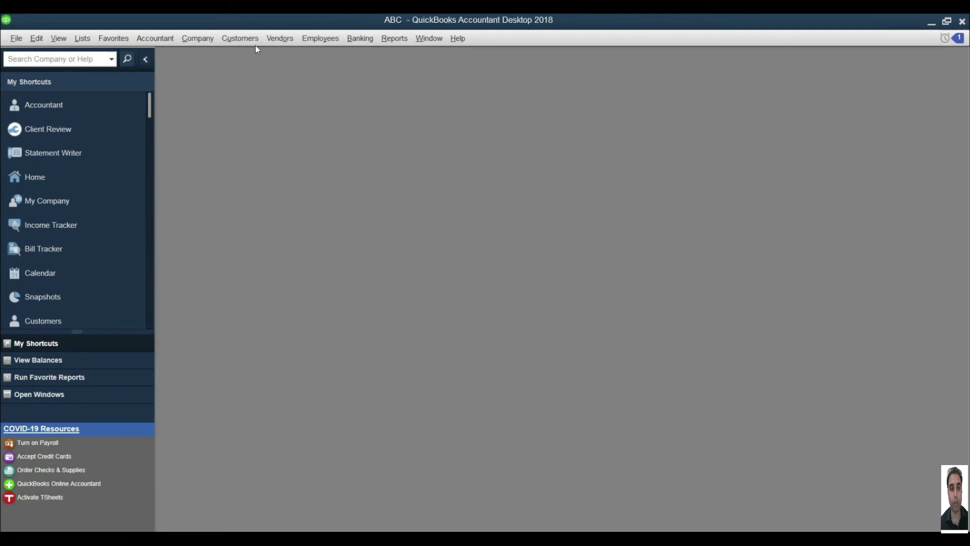
click(250, 40)
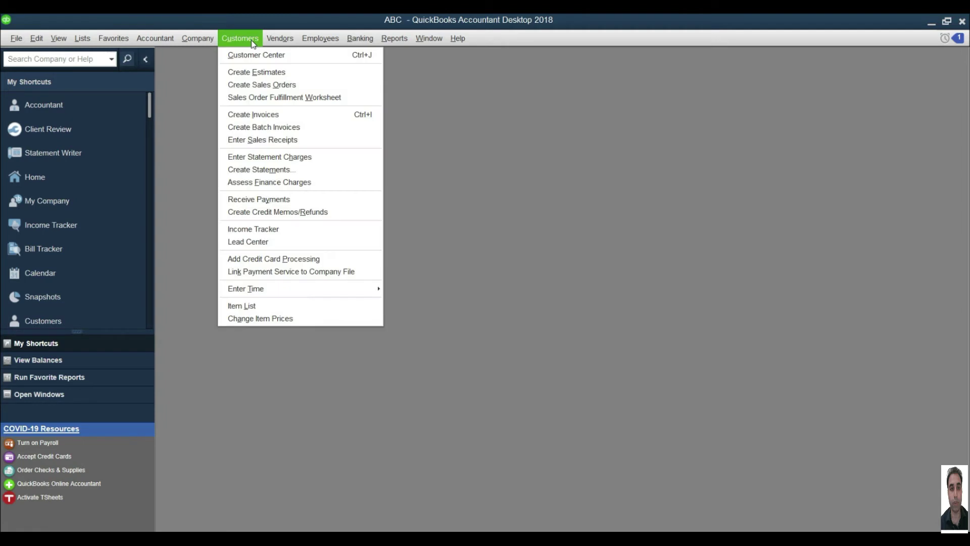
click(263, 113)
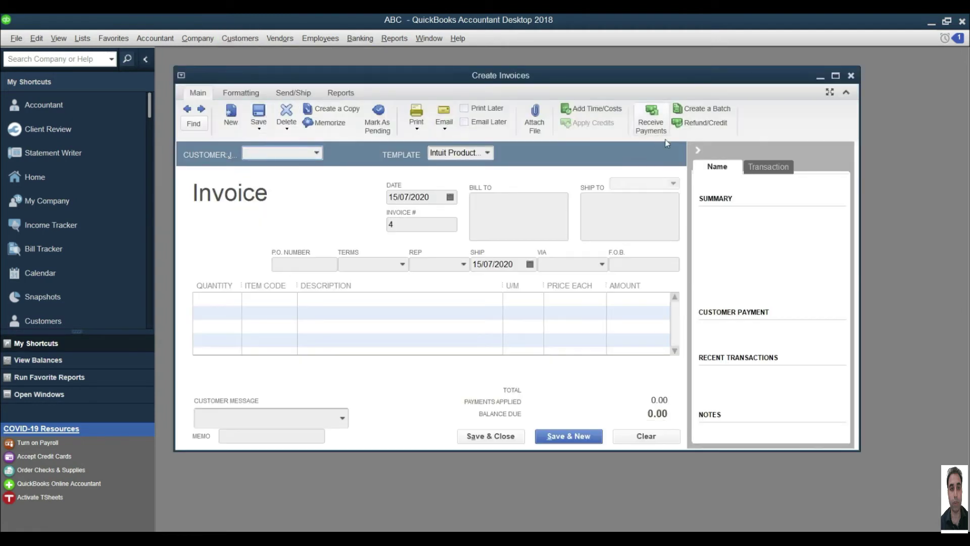
click(316, 152)
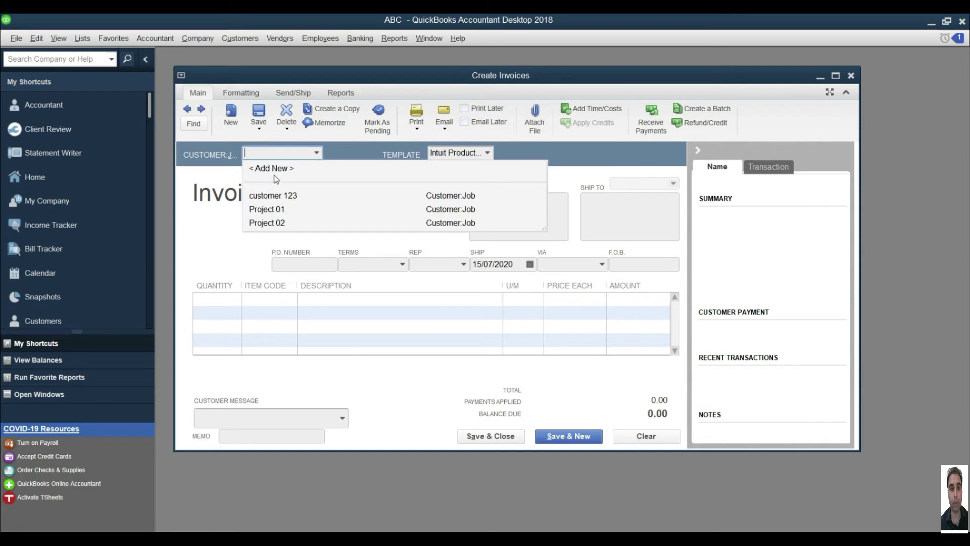
click(265, 196)
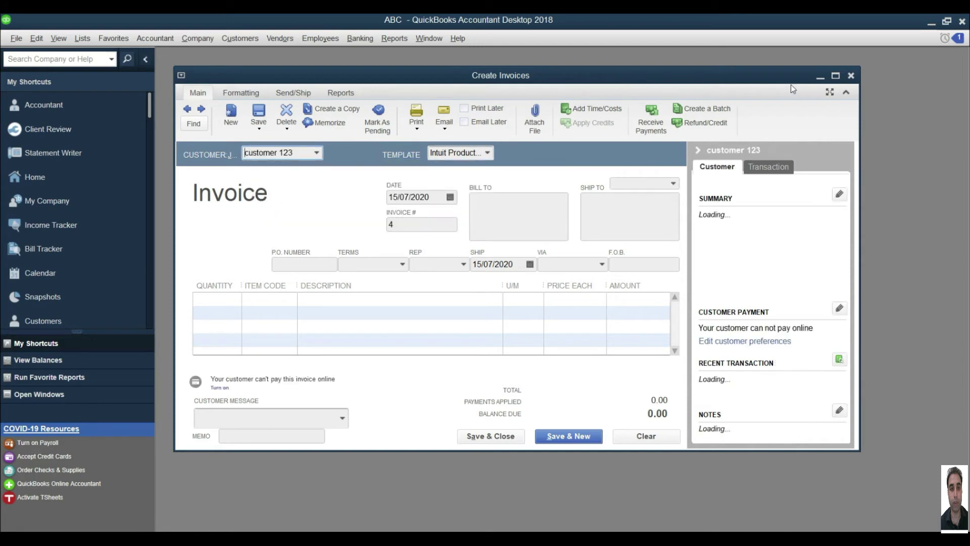
double_click(764, 78)
- Add the items 101-Item 1, 102-item 2, 103-1tem 3 and 104-Item 04 on separate lines of the invoice
click(215, 262)
click(277, 262)
click(266, 304)
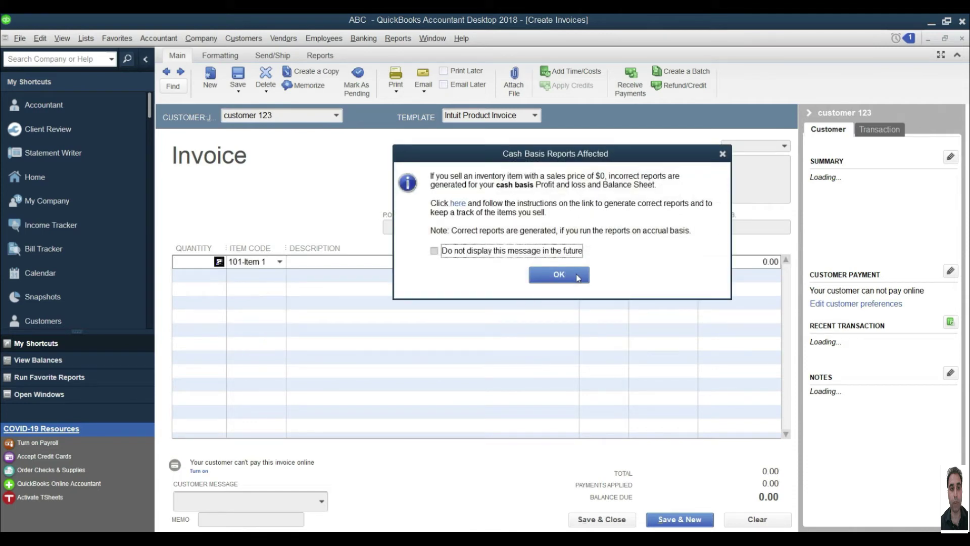
key(Return)
click(279, 276)
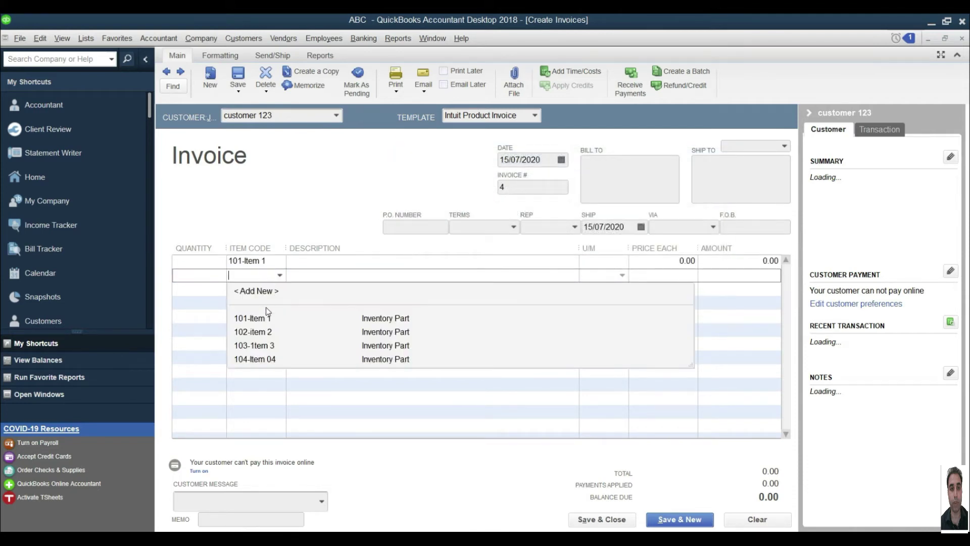
click(260, 339)
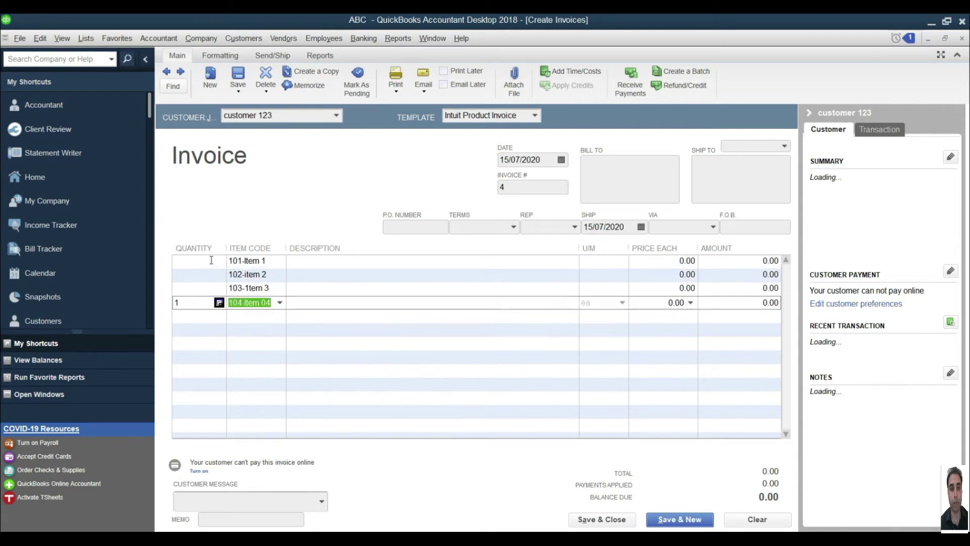
- Set the quantity of all four invoice items to 20
click(211, 261)
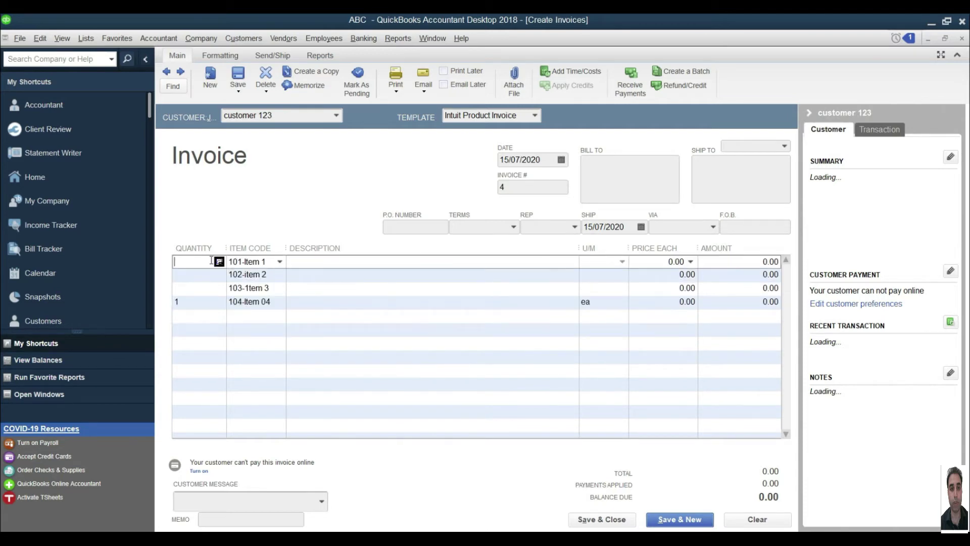
text(20)
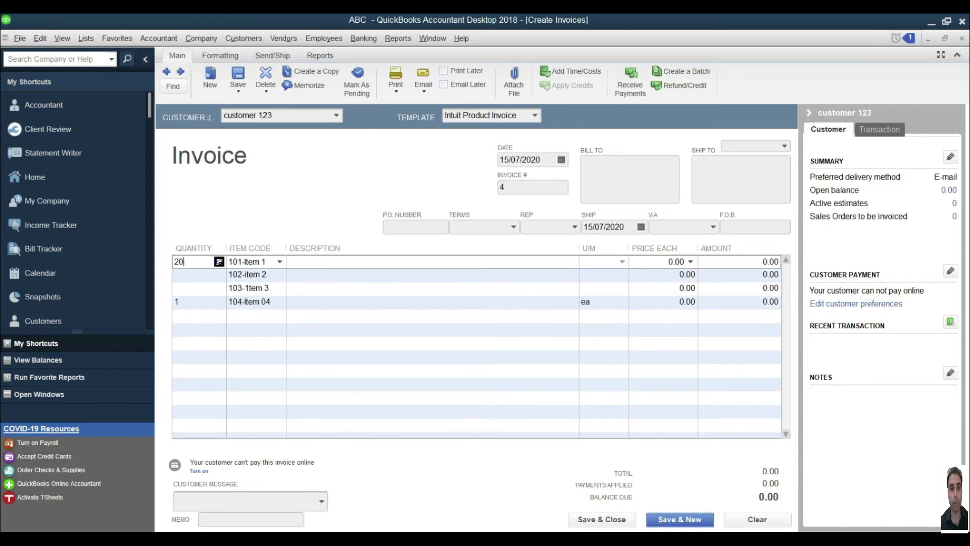
key(Down)
text(20)
key(Down)
text(20)
key(Down)
text(20)
- Set the price each of 101-Item 1 to 20 and dismiss the price levels message
click(650, 261)
key(Delete)
key(Delete)
key(Tab)
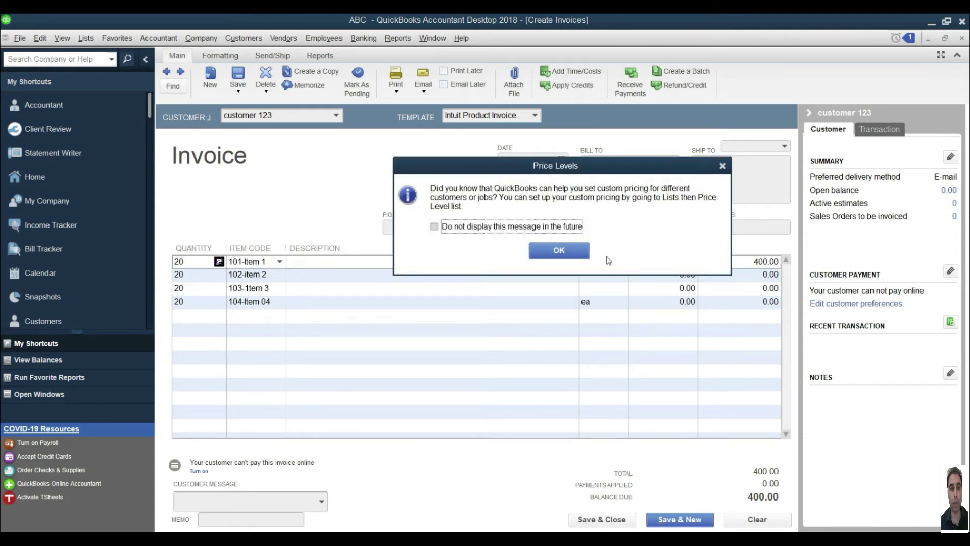
click(542, 257)
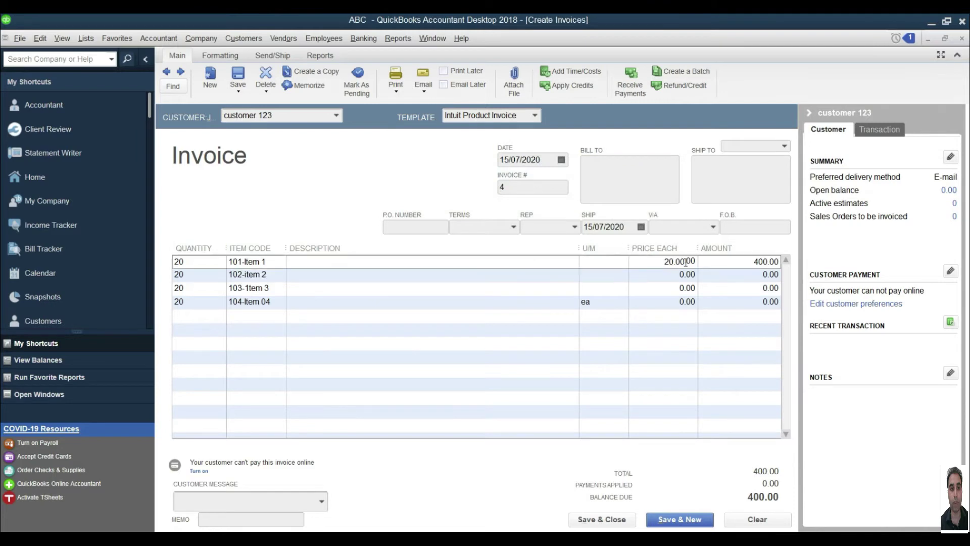
- Set the price each of all four invoice items to 40
text(40)
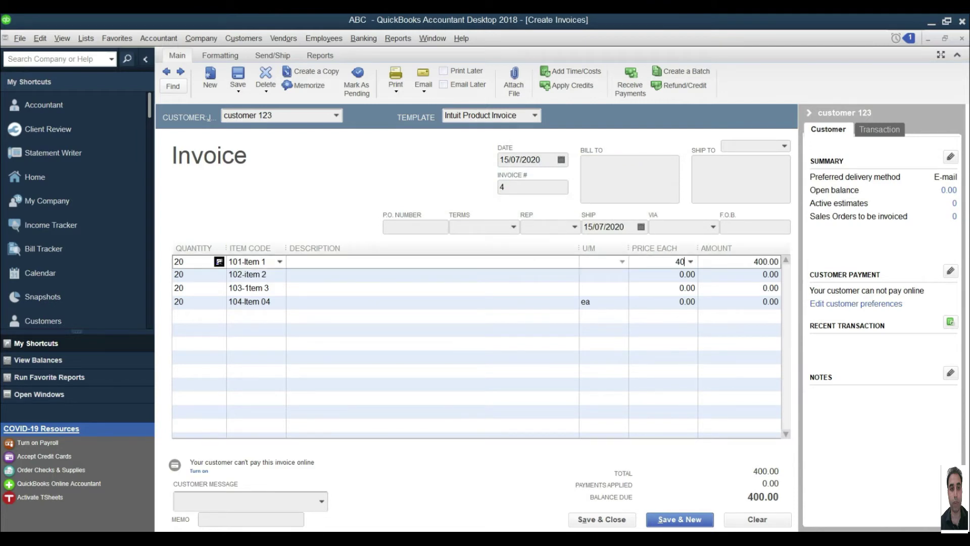
key(Down)
text(40)
key(Down)
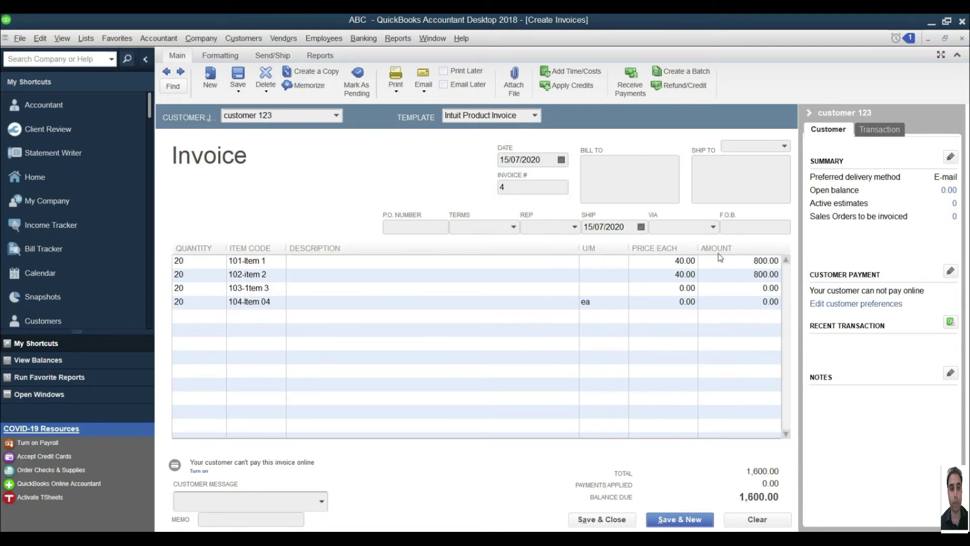
text(40)
key(Down)
text(40)
key(Tab)
key(Tab)
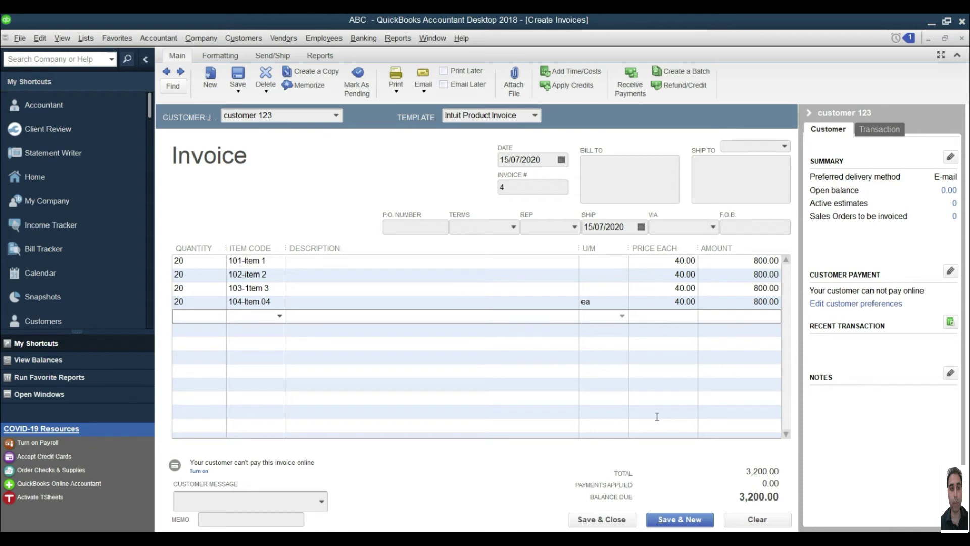
- Set the invoice date to 20/07/2020, and save and close the invoice
click(559, 161)
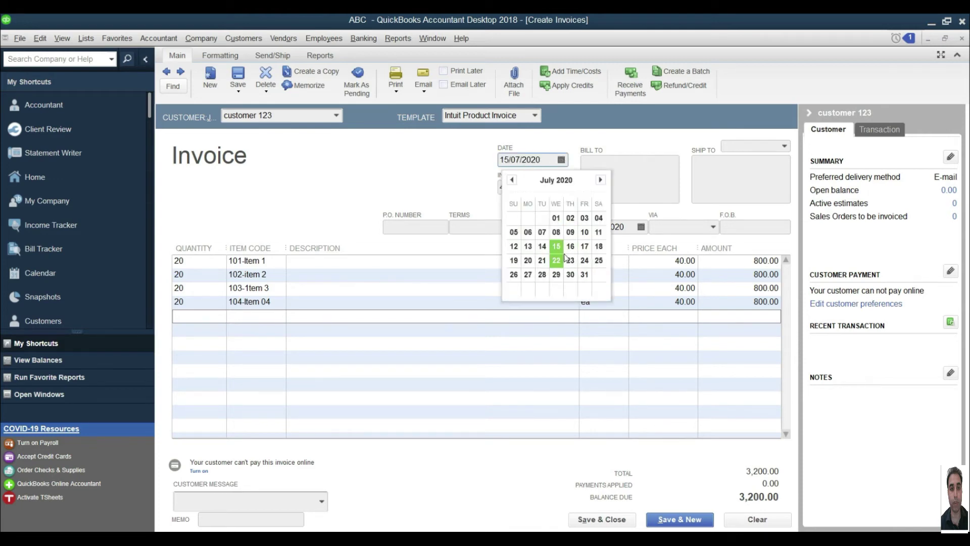
click(528, 260)
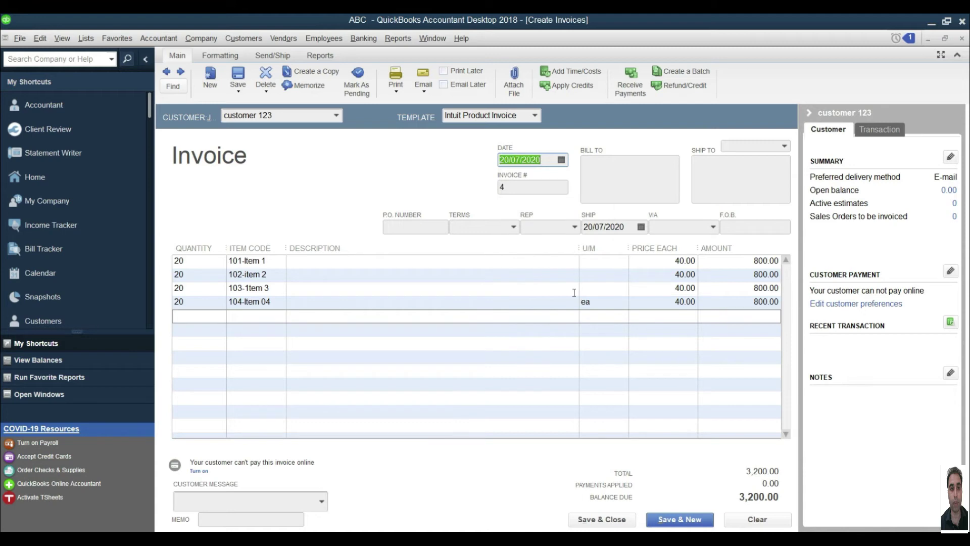
click(607, 519)
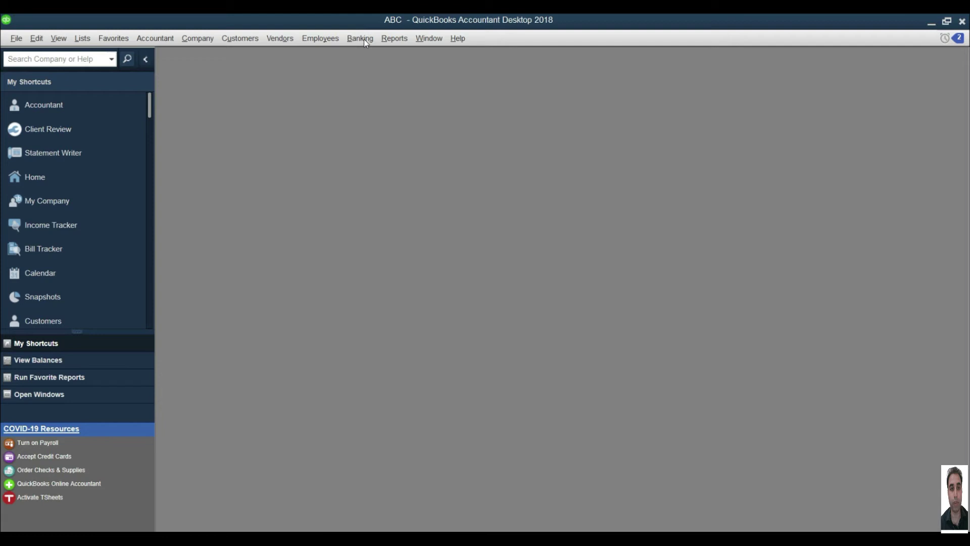
- Open the Balance Sheet Standard report, examine the transactions behind Inventory Asset, and close both reports
click(393, 40)
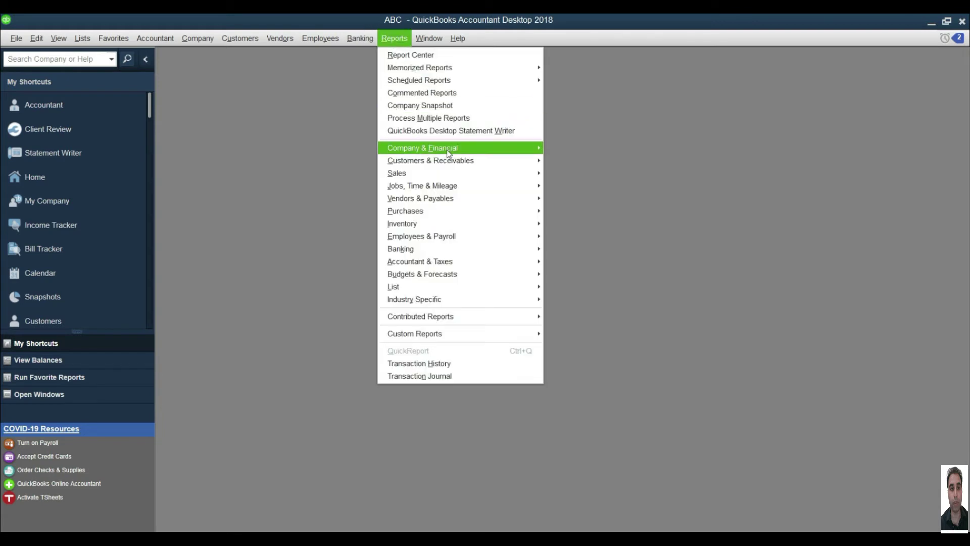
mouse_move(449, 151)
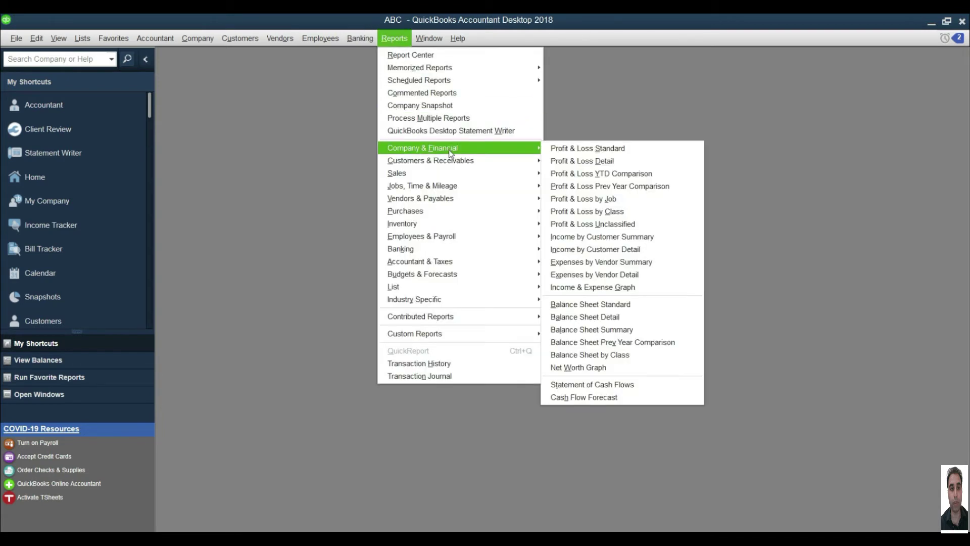
click(621, 307)
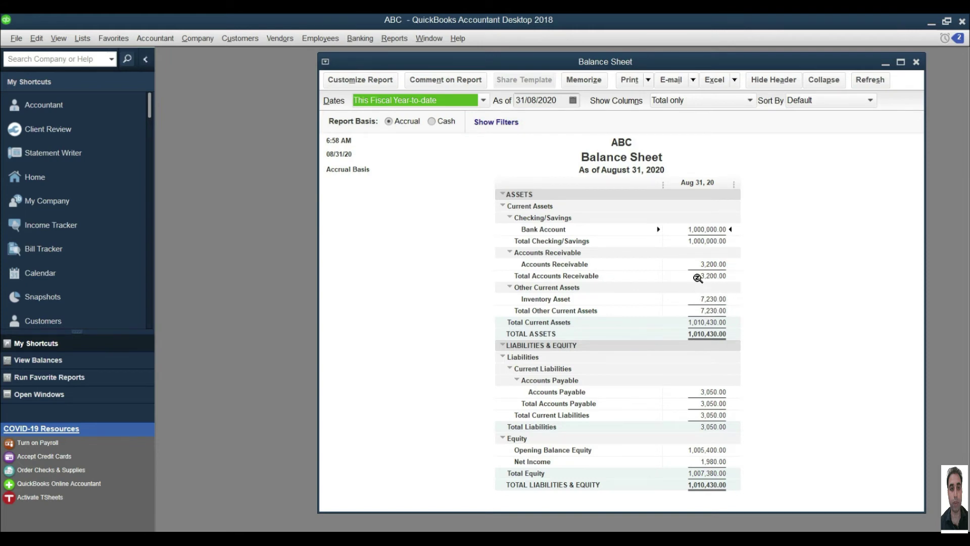
double_click(712, 299)
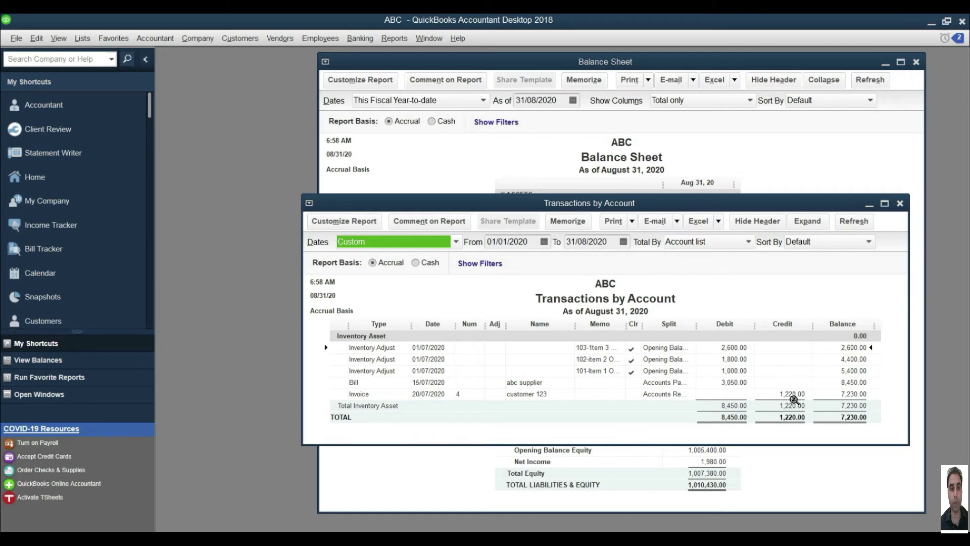
click(900, 203)
click(713, 264)
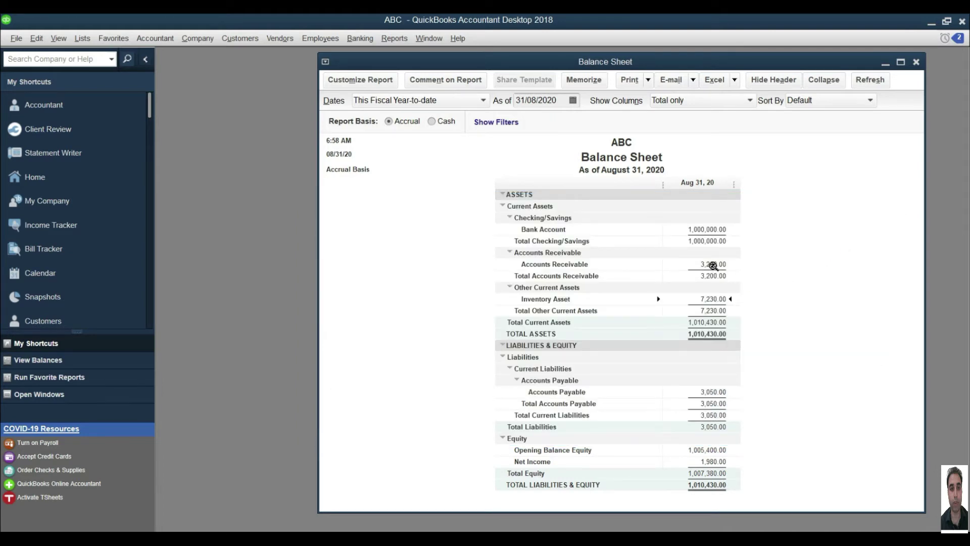
click(917, 62)
- View the Inventory Valuation Detail report for all dates in a maximized window and close it
click(386, 38)
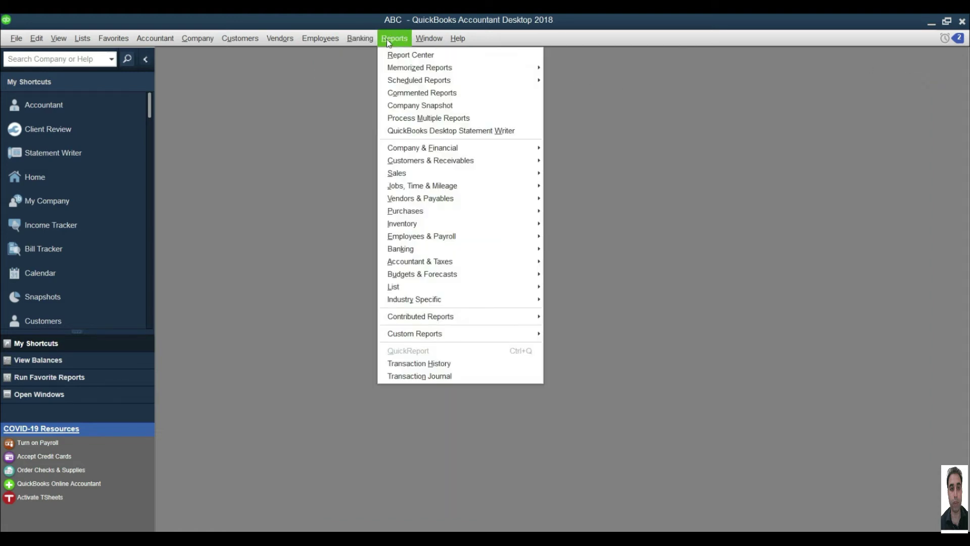
mouse_move(449, 224)
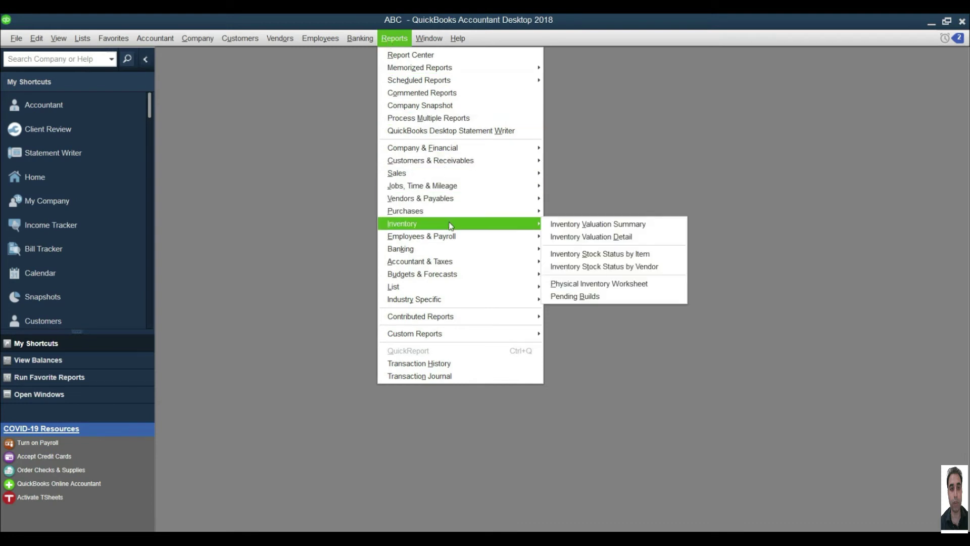
click(568, 238)
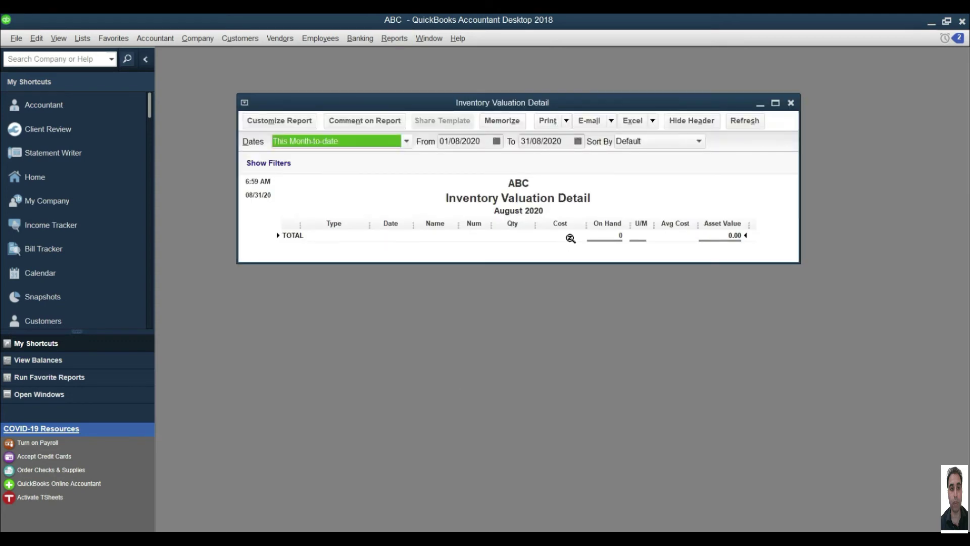
click(342, 144)
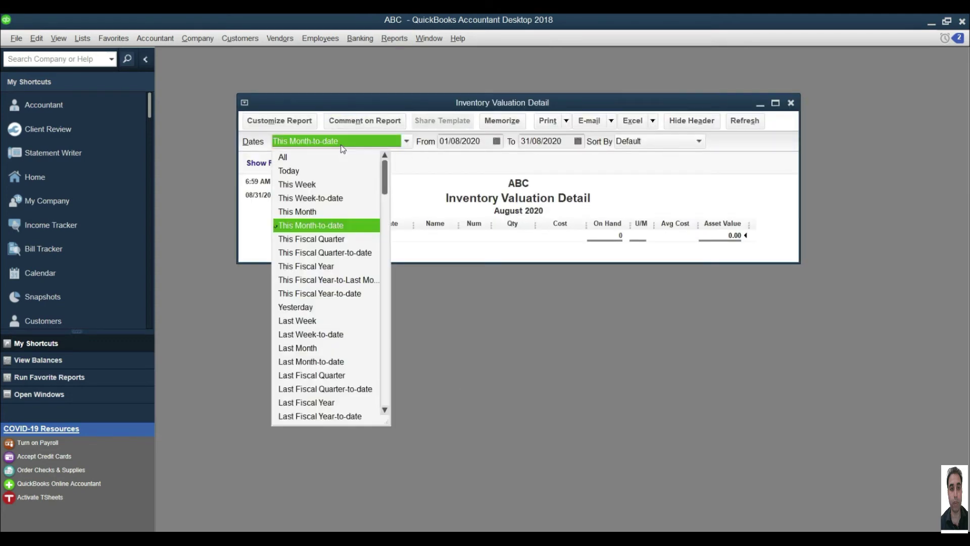
click(292, 161)
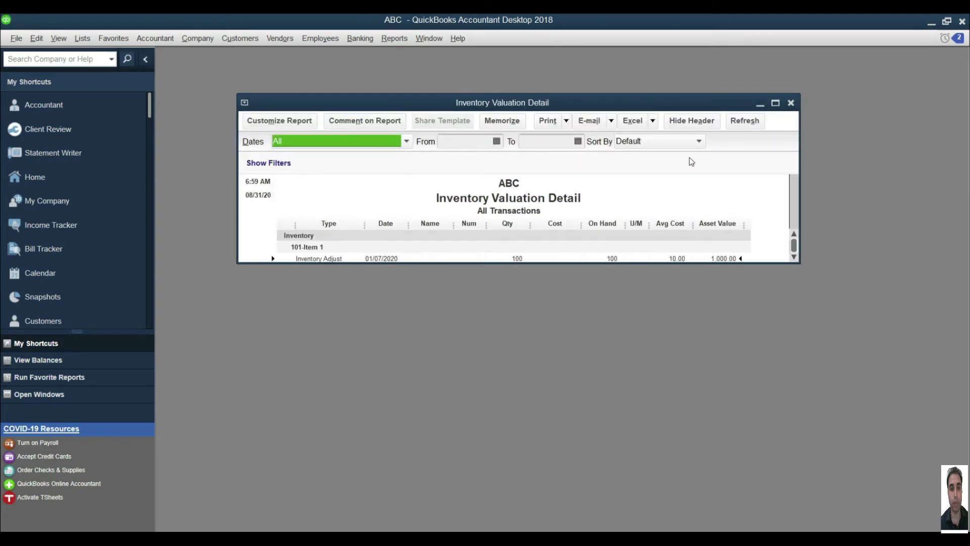
click(776, 104)
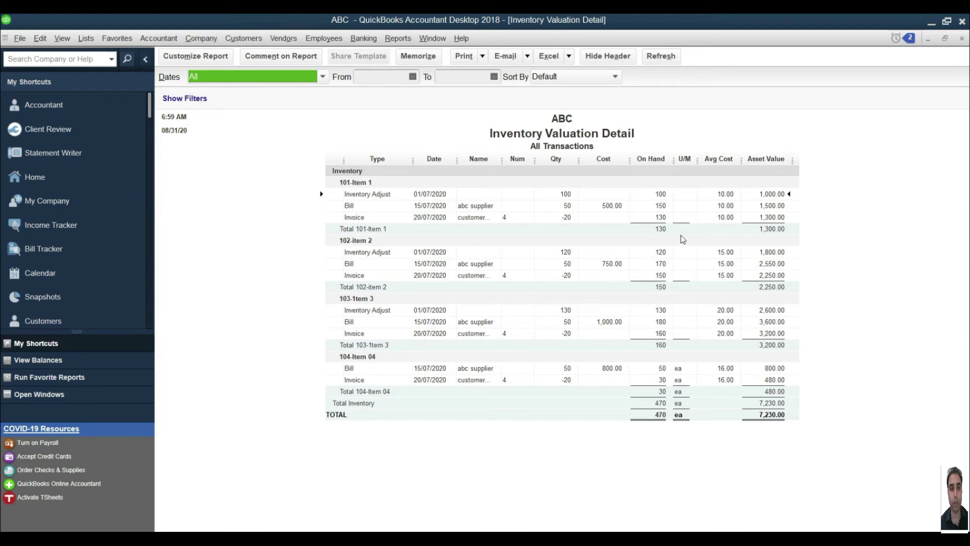
click(413, 58)
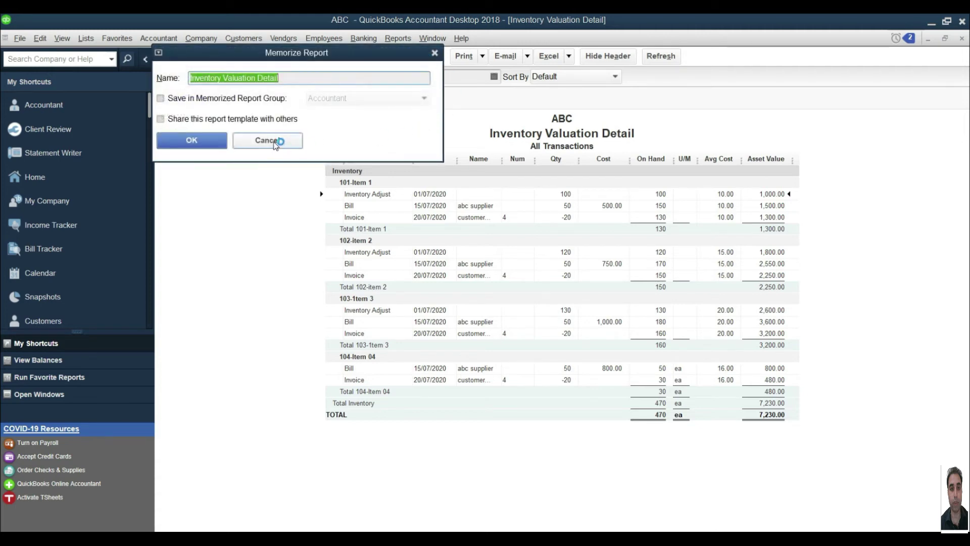
click(277, 143)
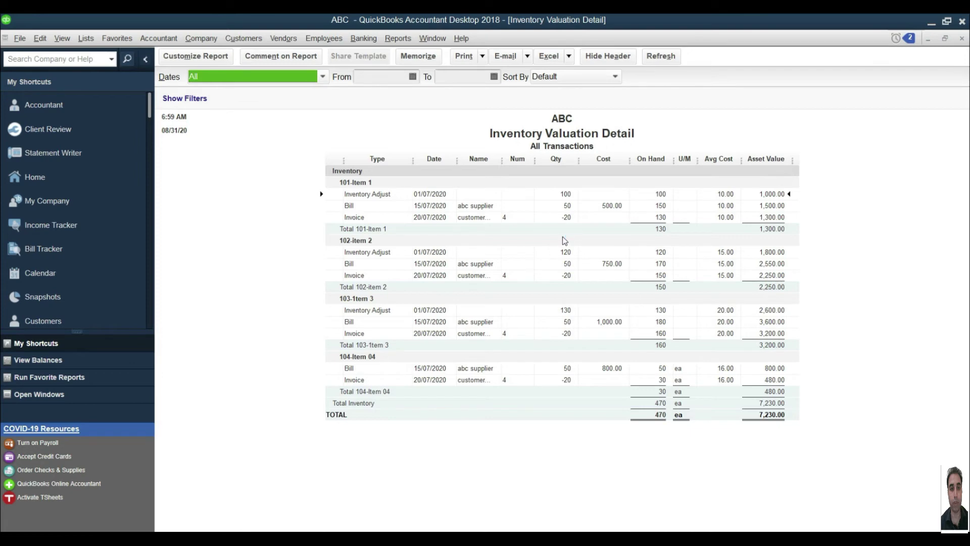
key(Escape)
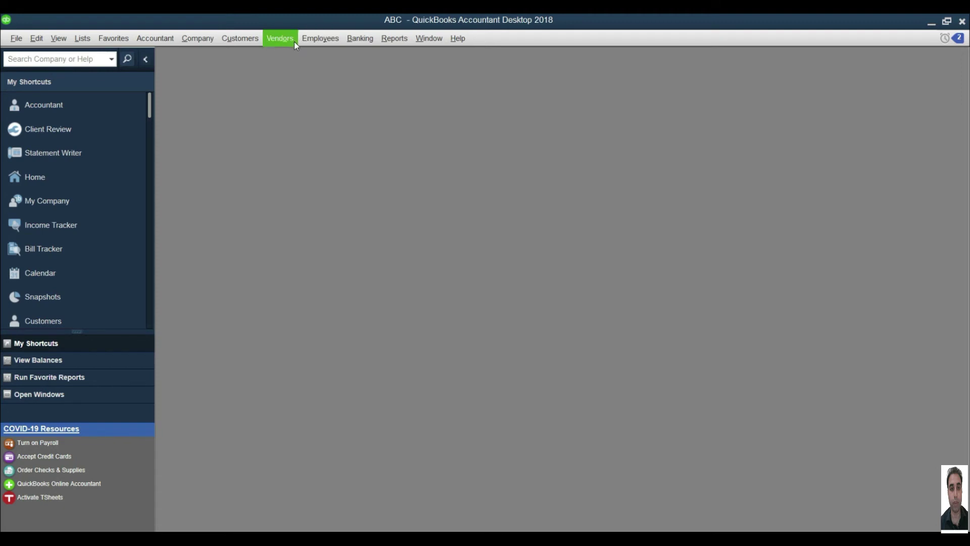
- Open the 20/07/2020 invoice of customer 123 from the Customer Center and check it in full-screen view
click(233, 42)
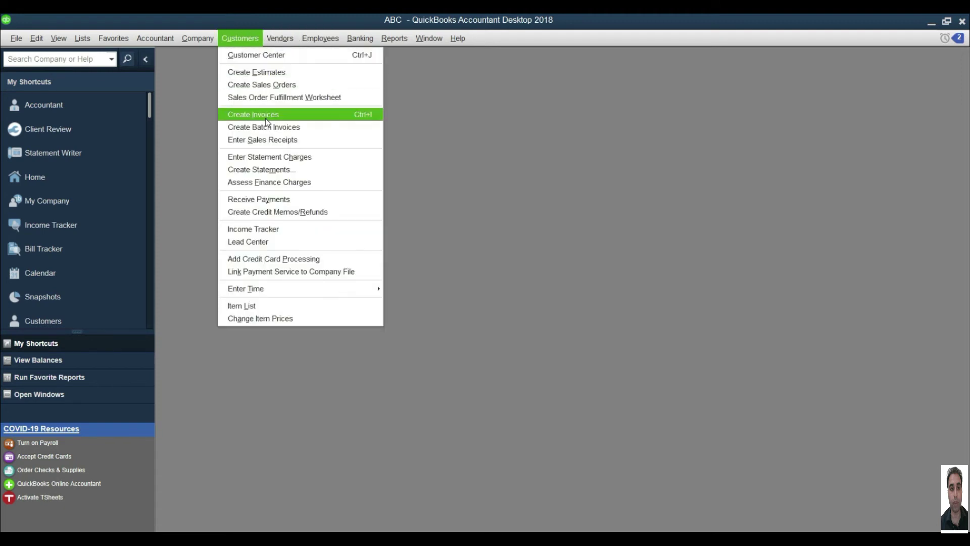
click(254, 56)
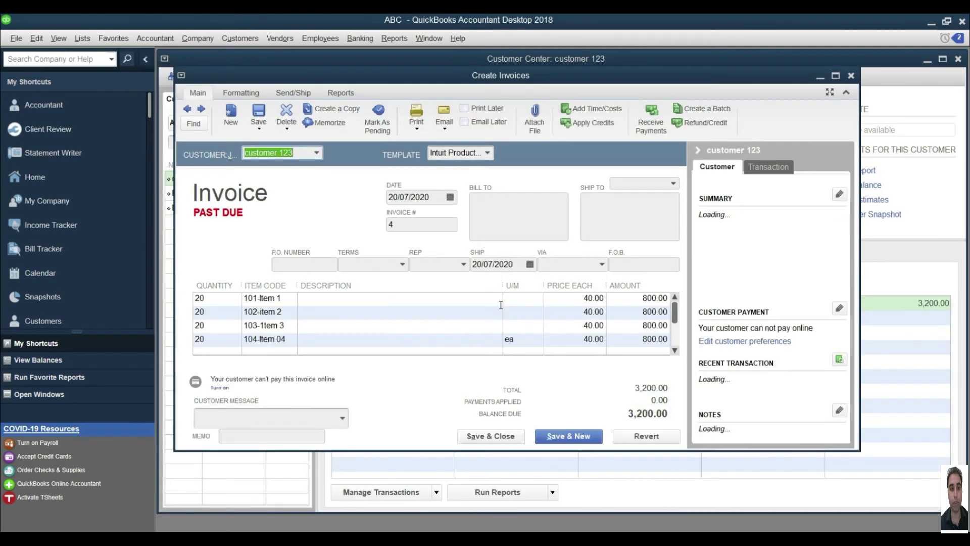
click(827, 94)
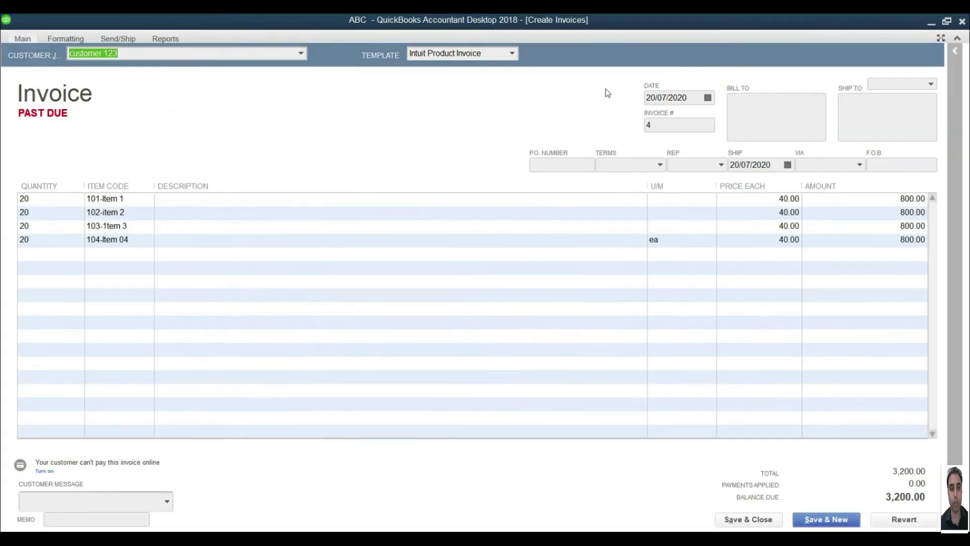
click(938, 36)
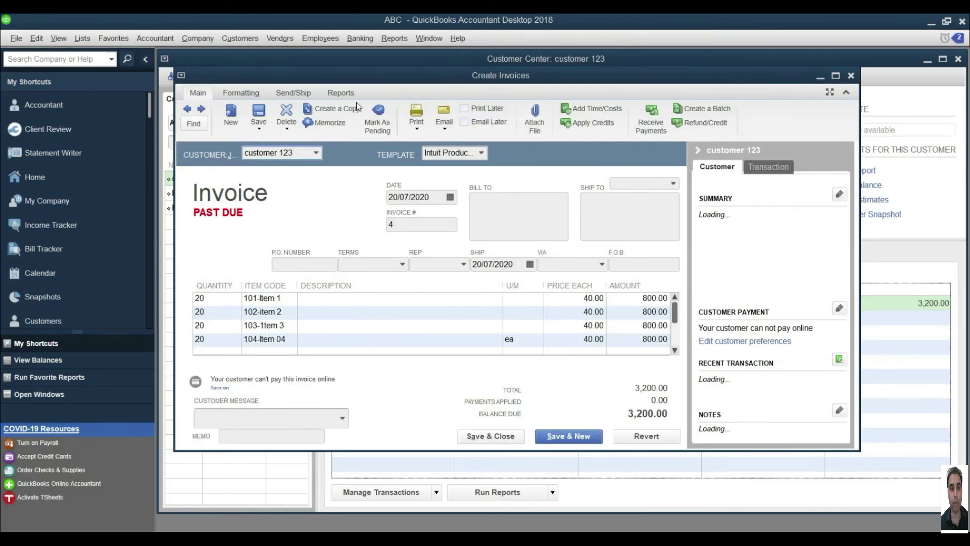
- View the invoice's Transaction Journal to examine its sales, inventory and cost of goods sold entries, and close the journal
click(340, 94)
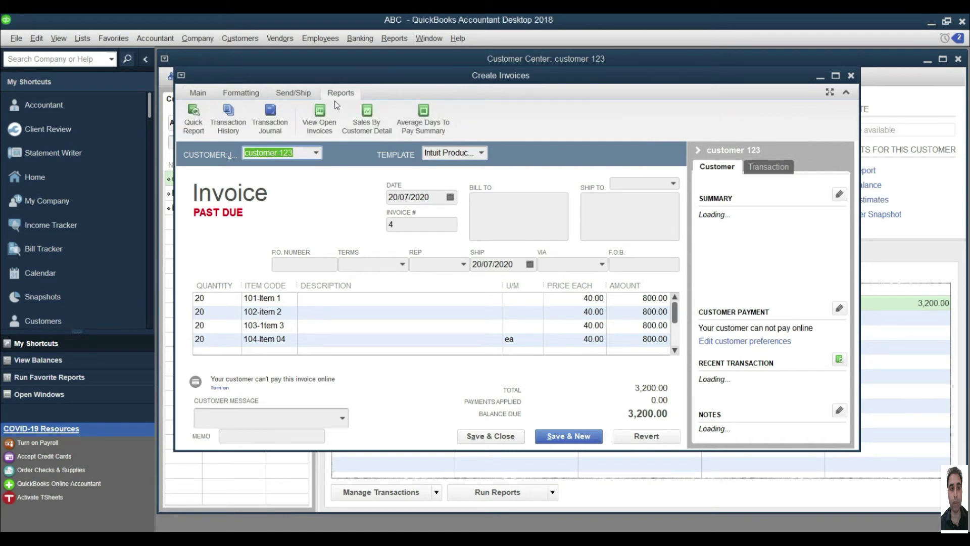
click(271, 115)
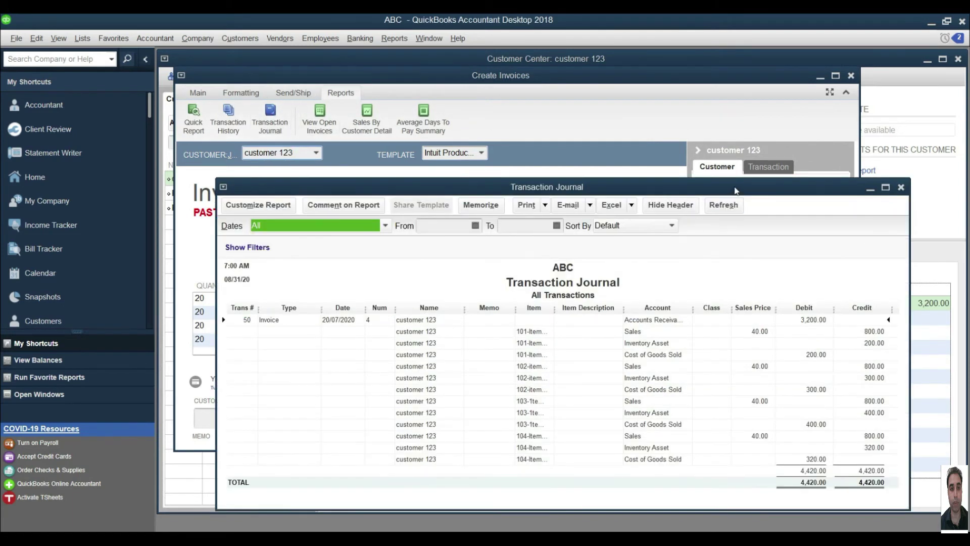
drag(736, 191, 718, 118)
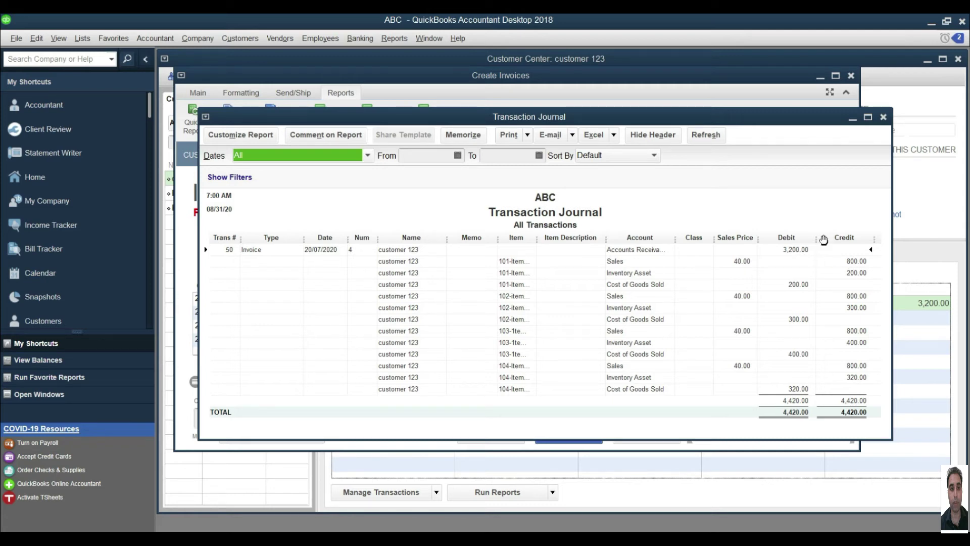
click(884, 118)
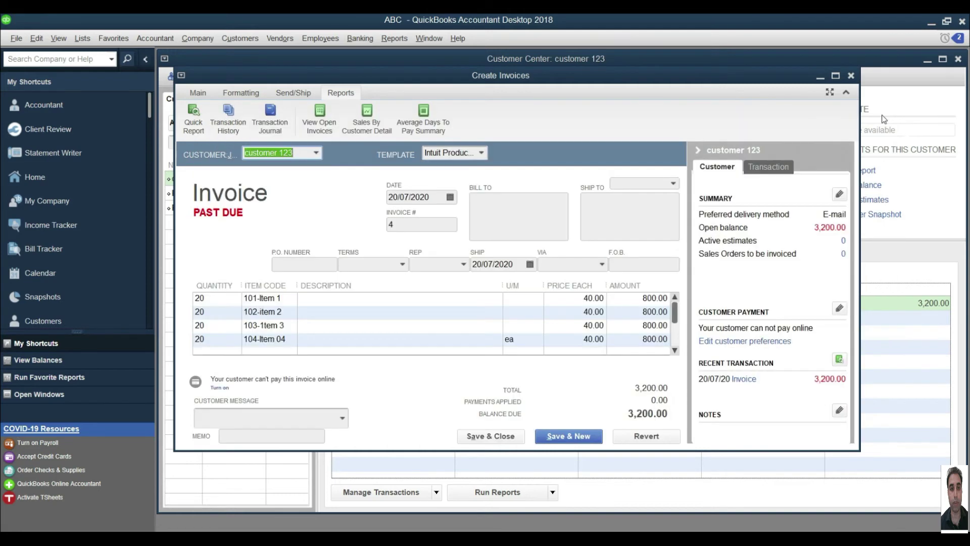
- Close the invoice, switch to the Excel worksheet and move the QuickBooks logo picture over to columns E to I
click(852, 76)
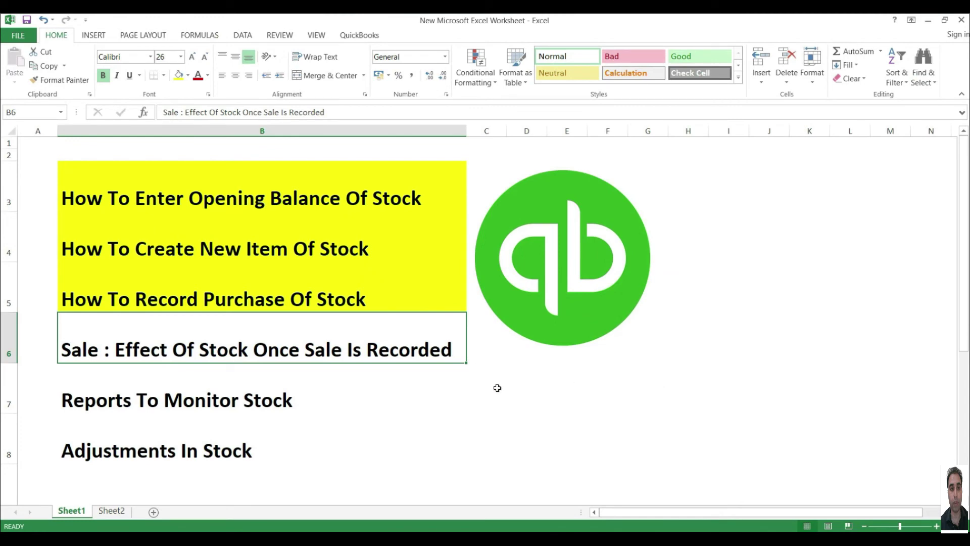
click(485, 353)
drag(564, 272, 653, 239)
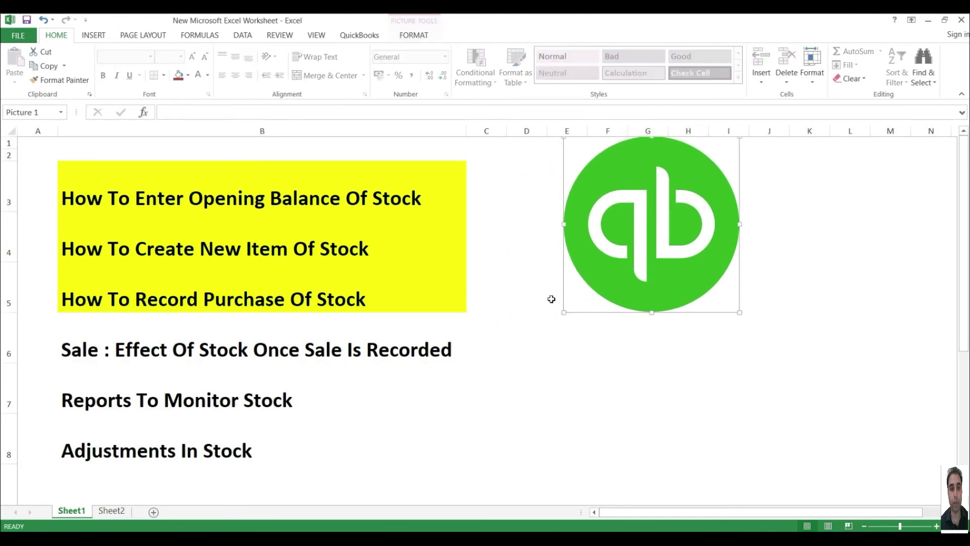
- Enter "Sale CR" in cell C6, beside the heading about the effect of a sale on stock
click(482, 349)
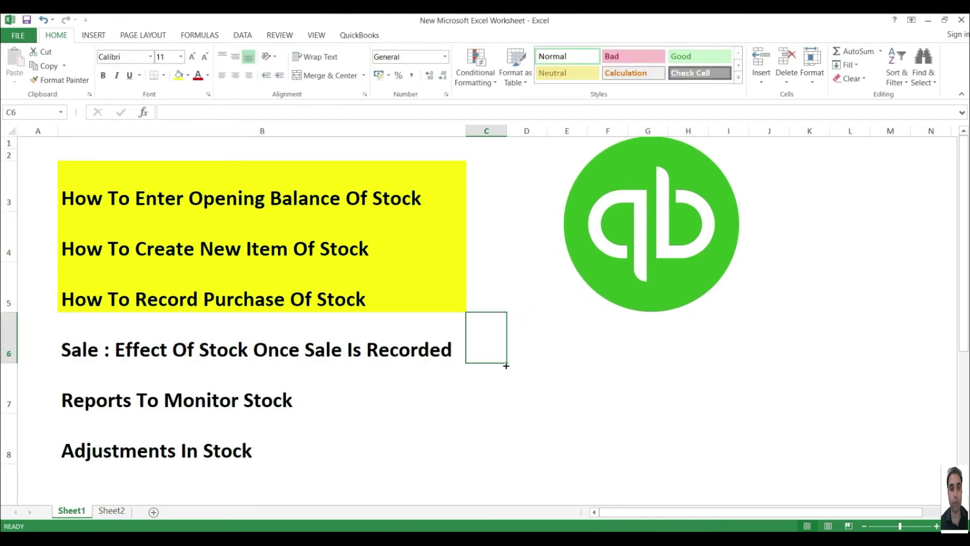
text(sa)
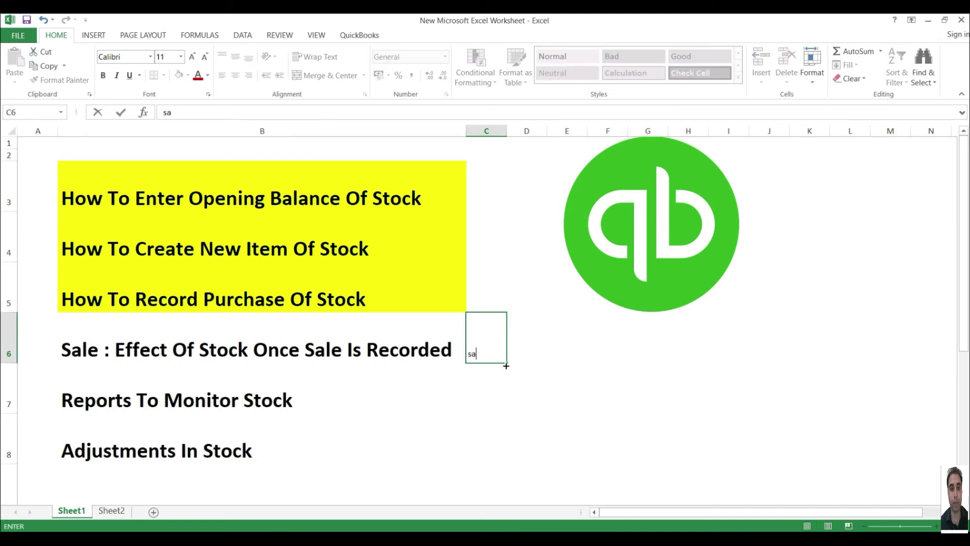
key(BackSpace)
key(BackSpace)
text(Sale CR)
key(Tab)
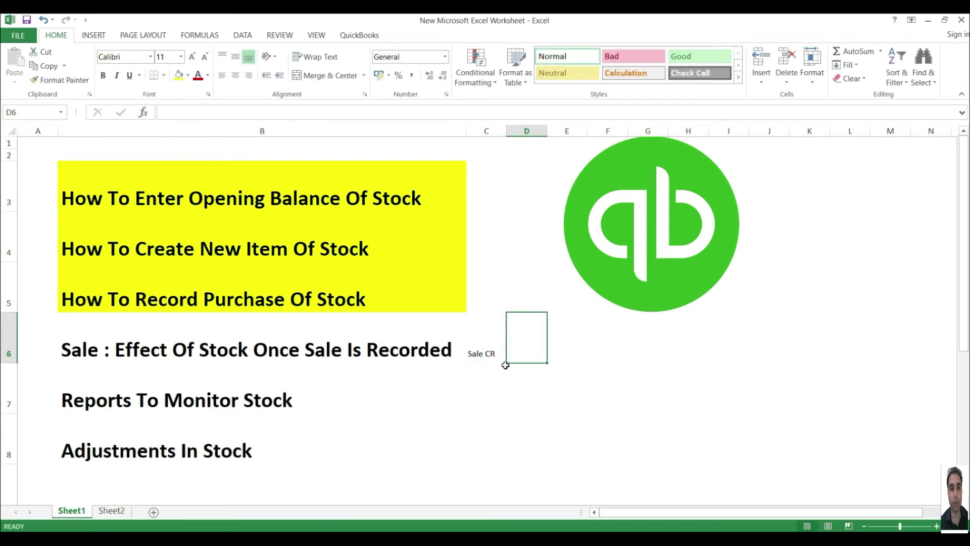
- Enter "AR dr" in cell D6 as the debit side of the sale
text(CR)
key(BackSpace)
key(BackSpace)
text(CR)
key(BackSpace)
key(BackSpace)
text(AR )
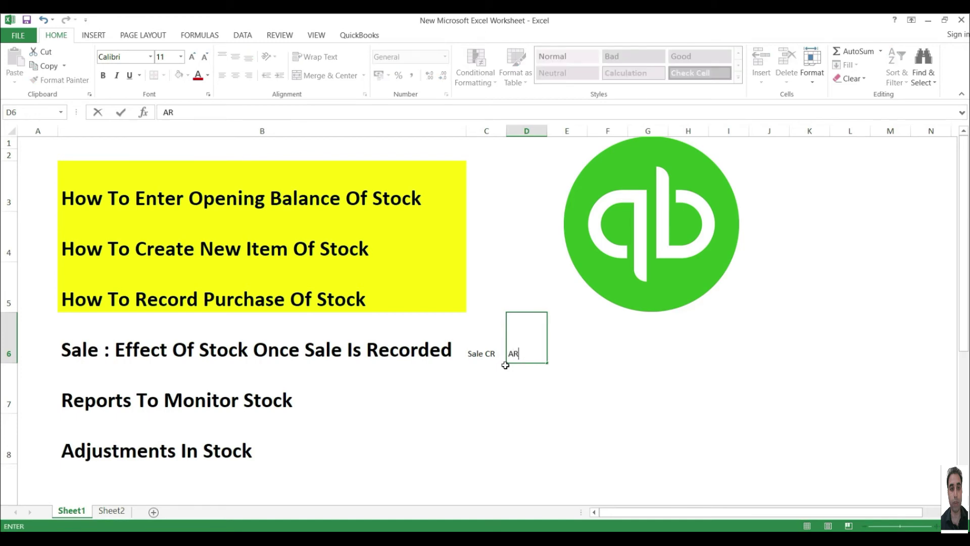
text(dr)
key(Return)
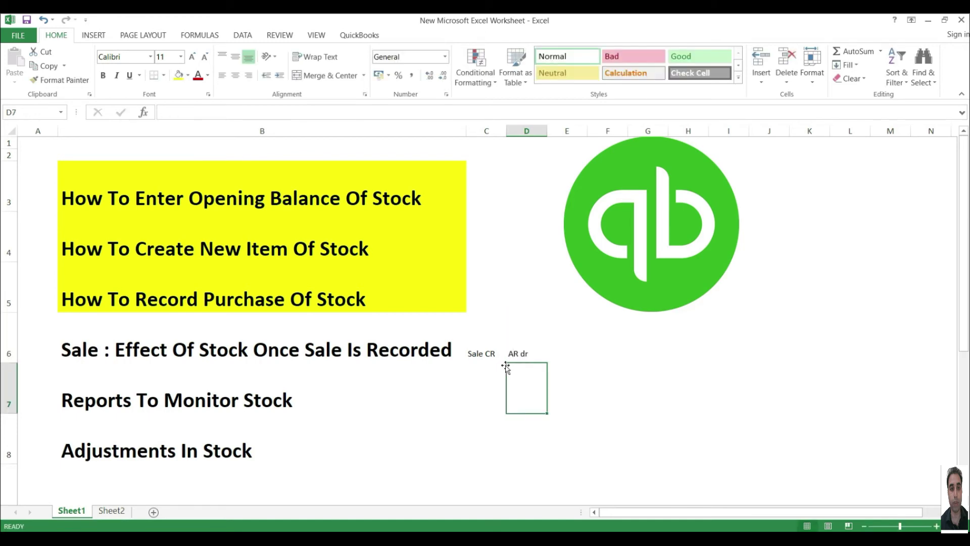
- Enter "inventory cr" in cell E6 and "cost of sold DR" in cell G6
key(Up)
key(Right)
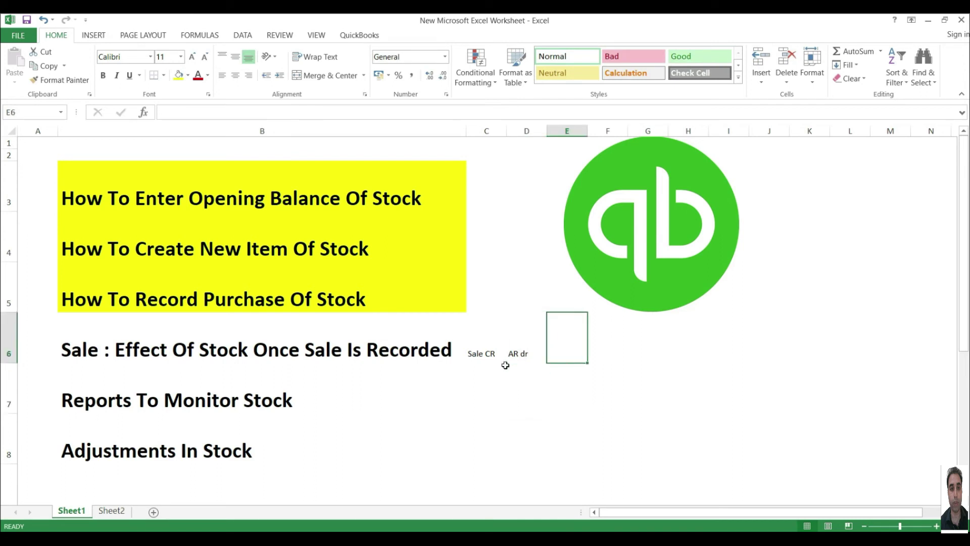
text(inventory)
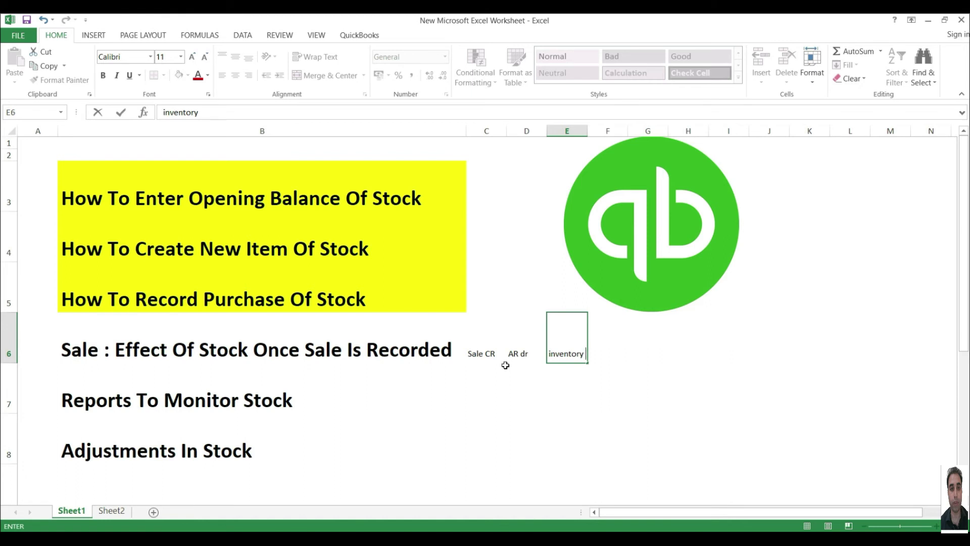
text(cr)
key(Tab)
key(Tab)
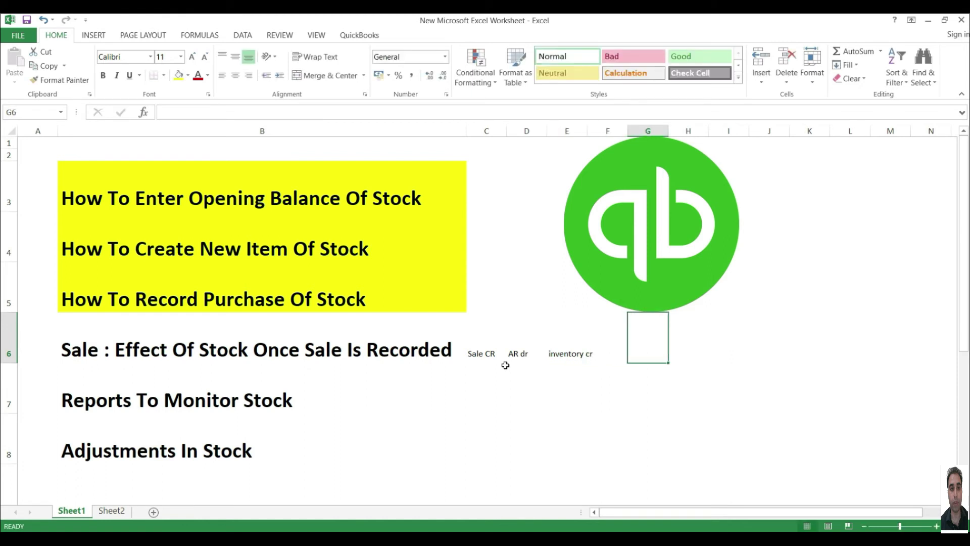
text(cos)
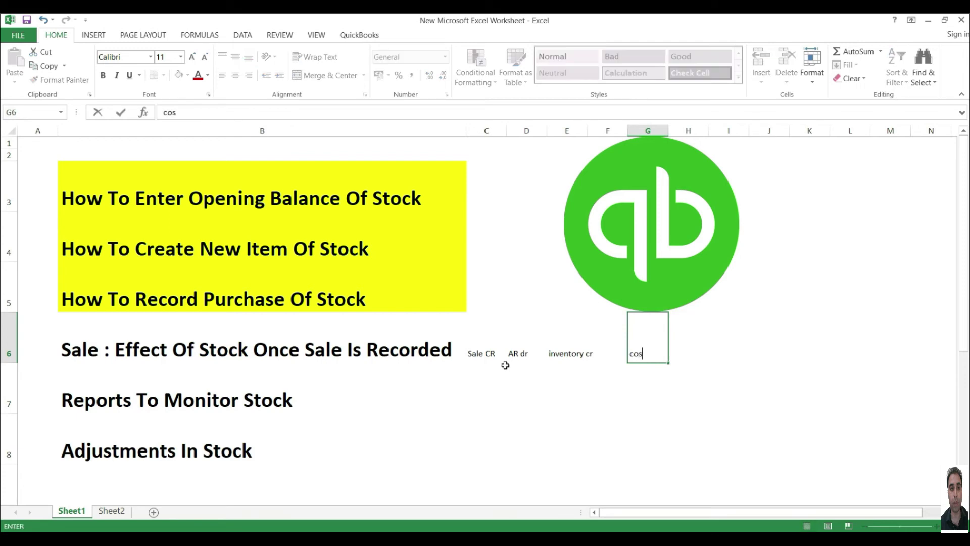
text(t of sold DR)
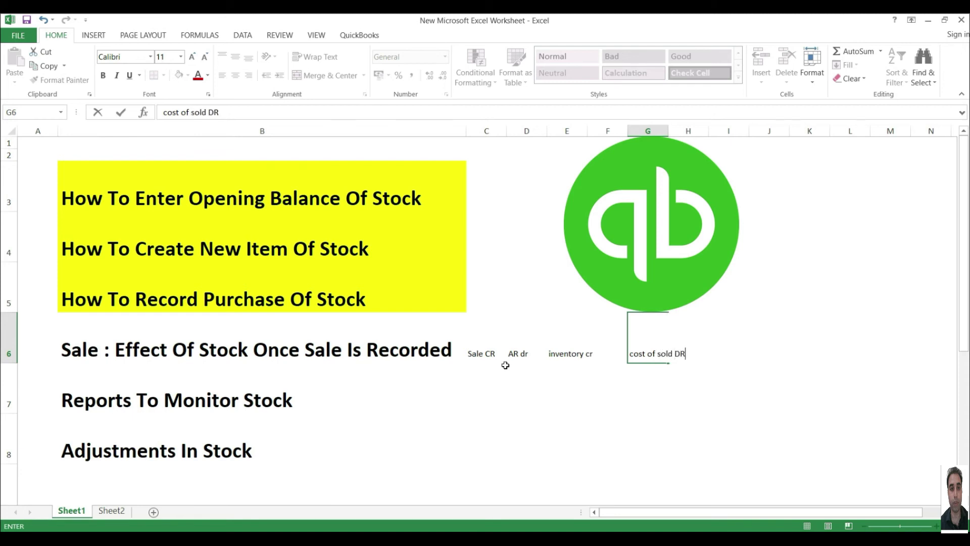
key(Return)
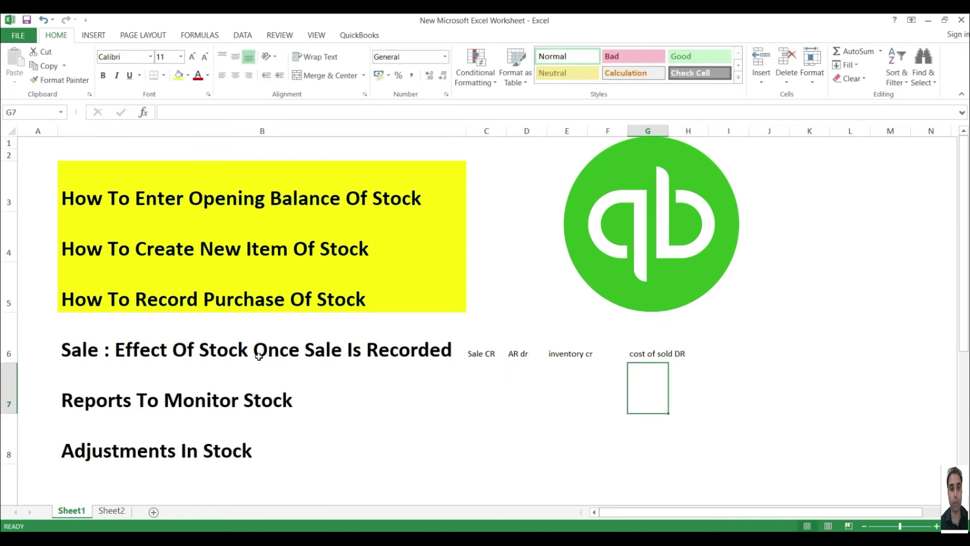
- Fill cell B6, "Sale : Effect Of Stock Once Sale Is Recorded", with yellow and select the reports topic in B7
click(62, 353)
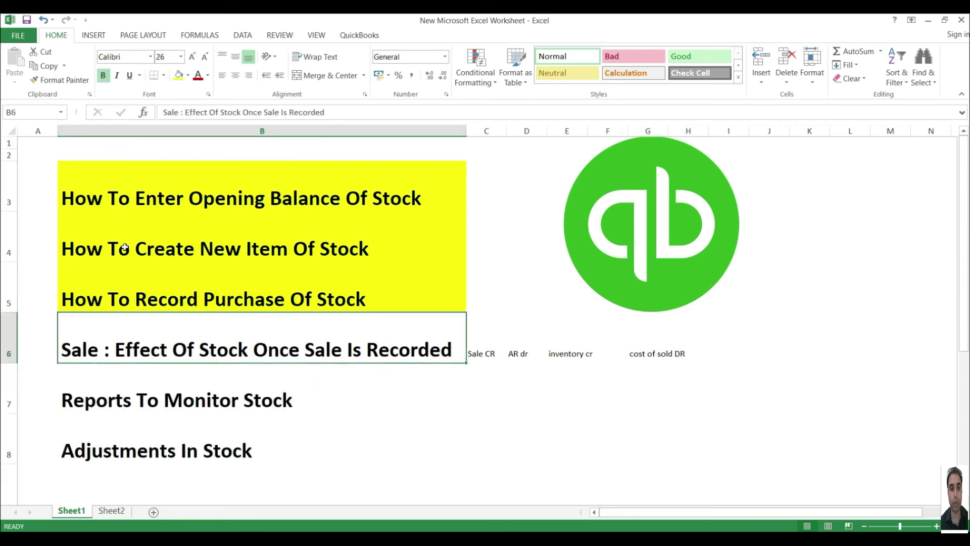
click(179, 80)
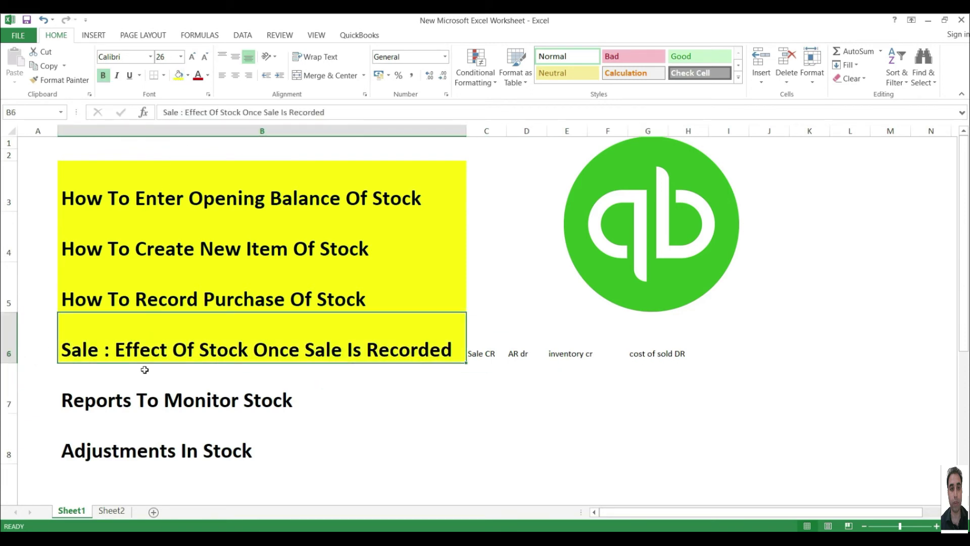
click(107, 402)
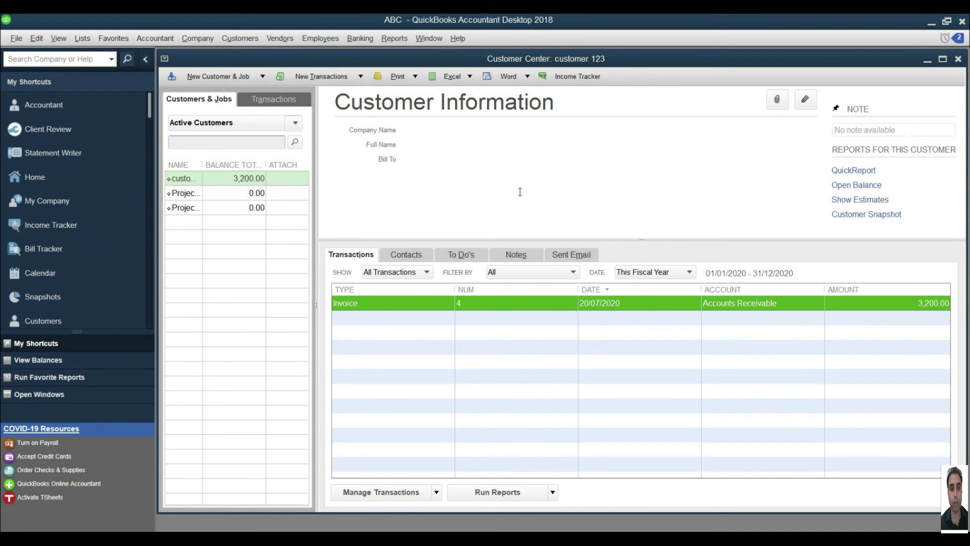
- Switch to QuickBooks, close the Customer Center and open the Inventory Valuation Summary report in a maximized window
key(Escape)
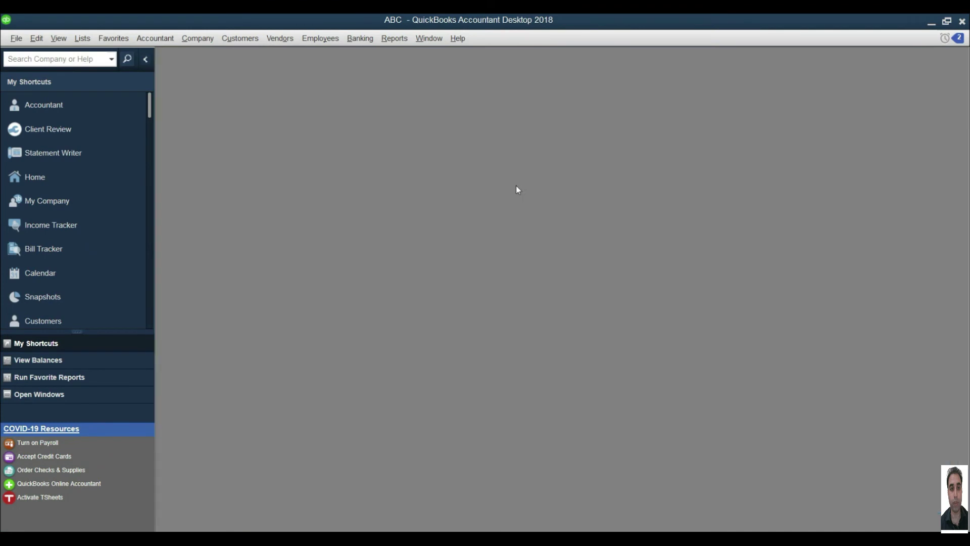
click(395, 39)
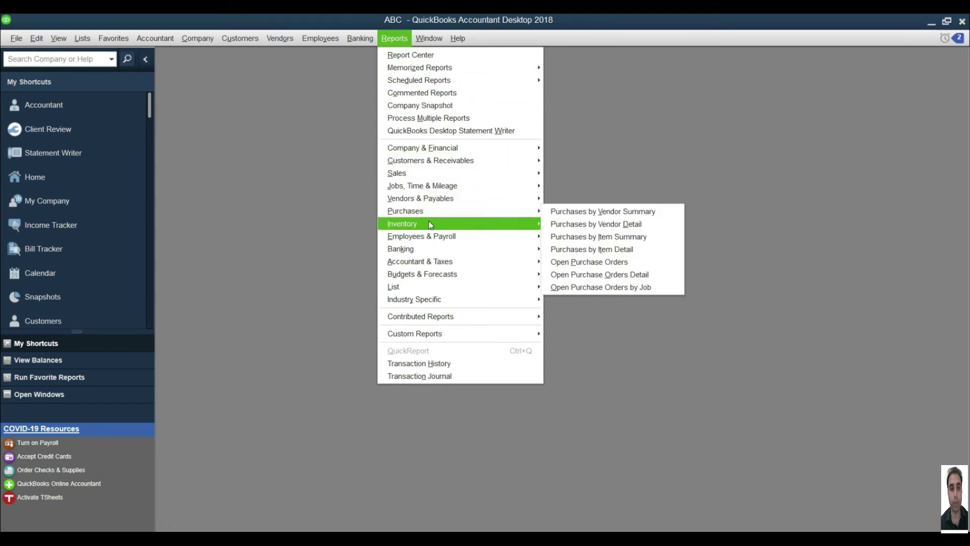
mouse_move(429, 222)
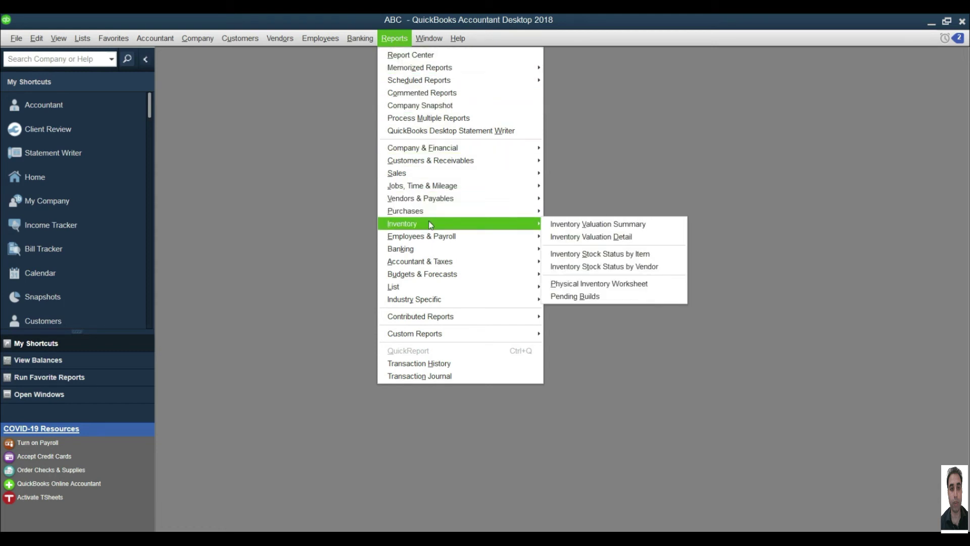
click(589, 228)
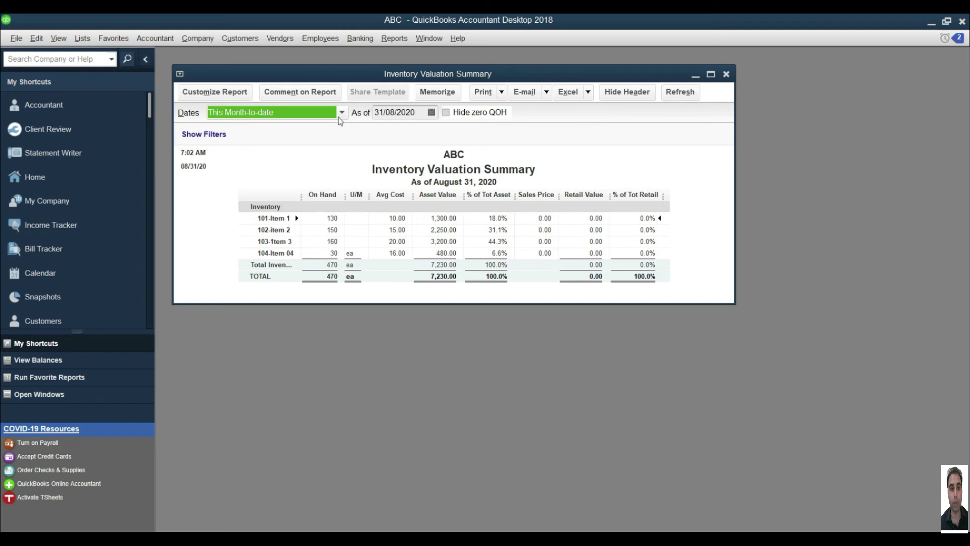
click(711, 74)
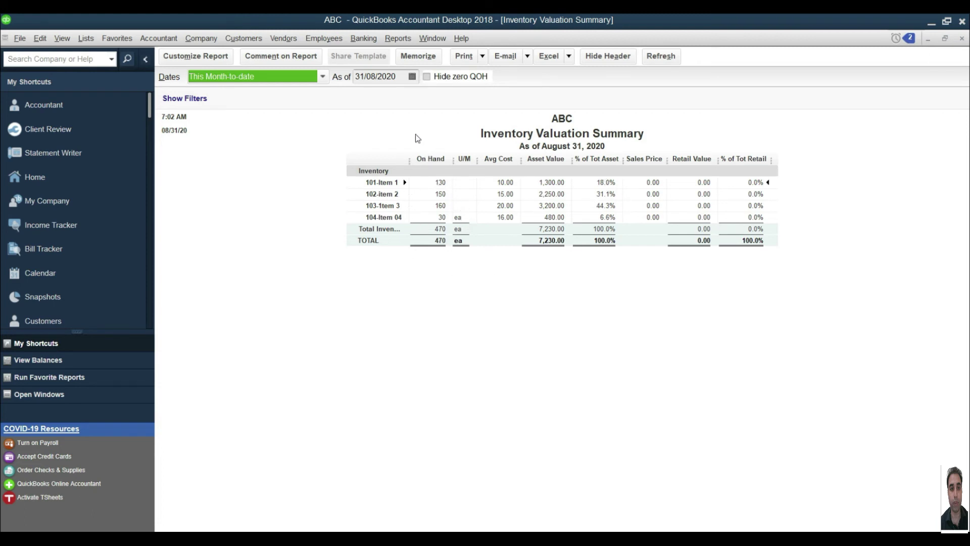
- View the Inventory Valuation Summary as of 01/07/2020, 15/07/2020 and 20/07/2020, and close the report
click(413, 77)
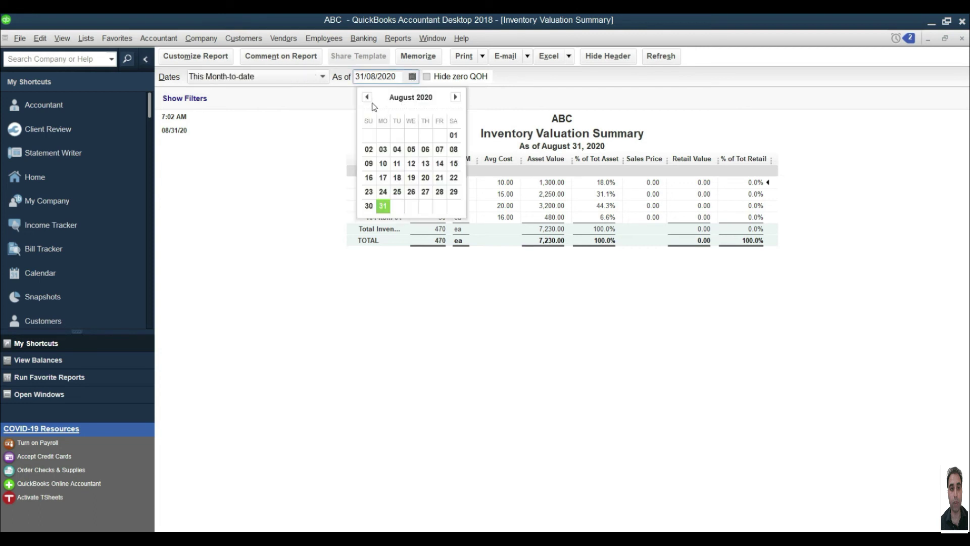
click(367, 98)
click(405, 134)
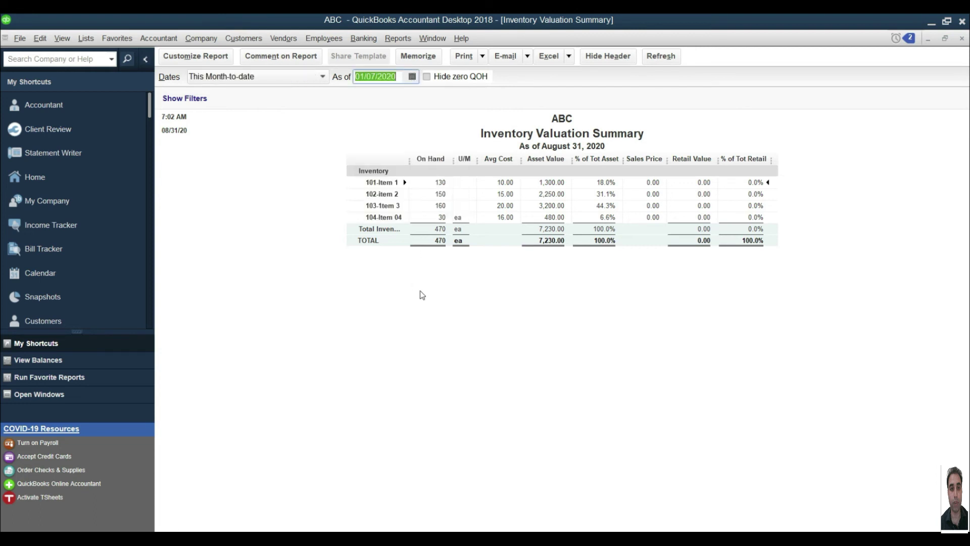
click(412, 76)
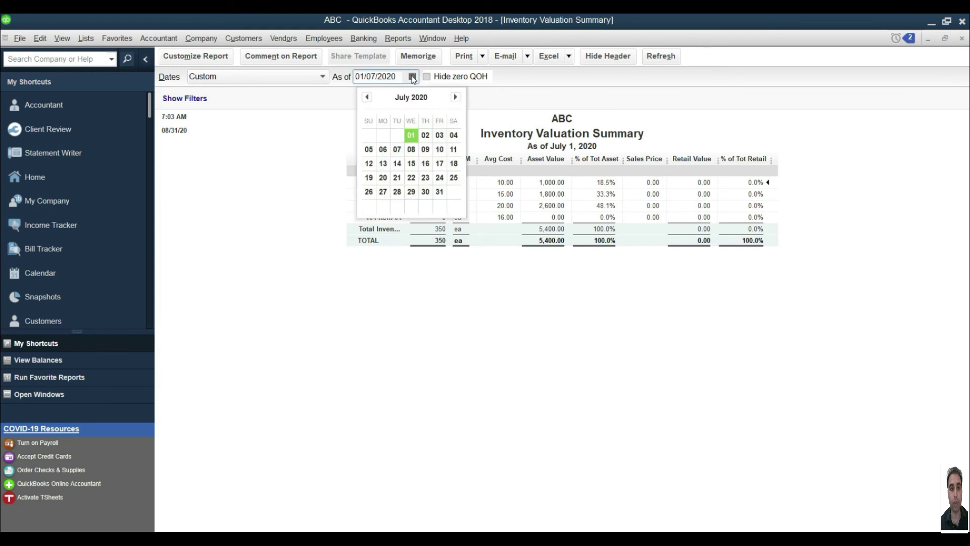
click(413, 165)
click(412, 76)
click(383, 178)
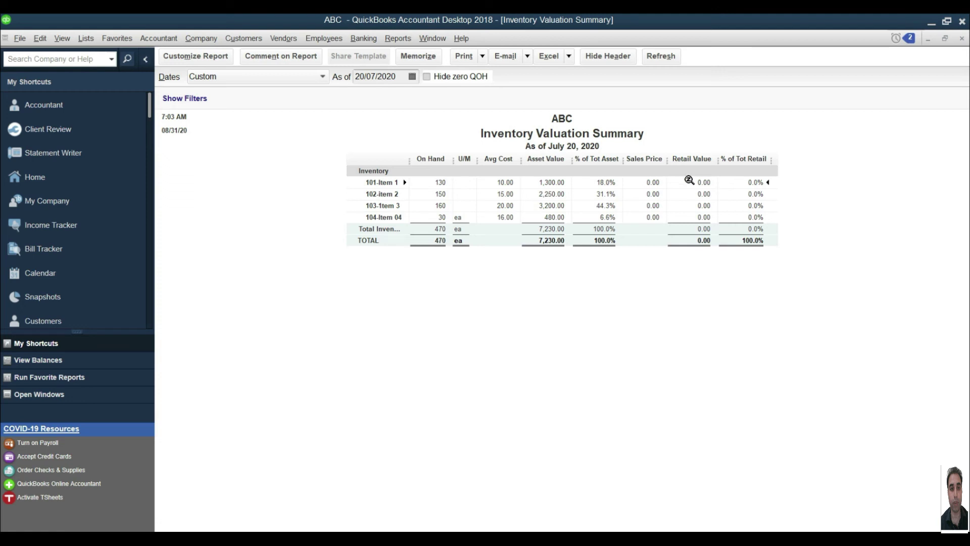
key(Escape)
- Open the Inventory Valuation Detail report for all dates, examine each item's stock movements in a maximized window and close it
click(399, 44)
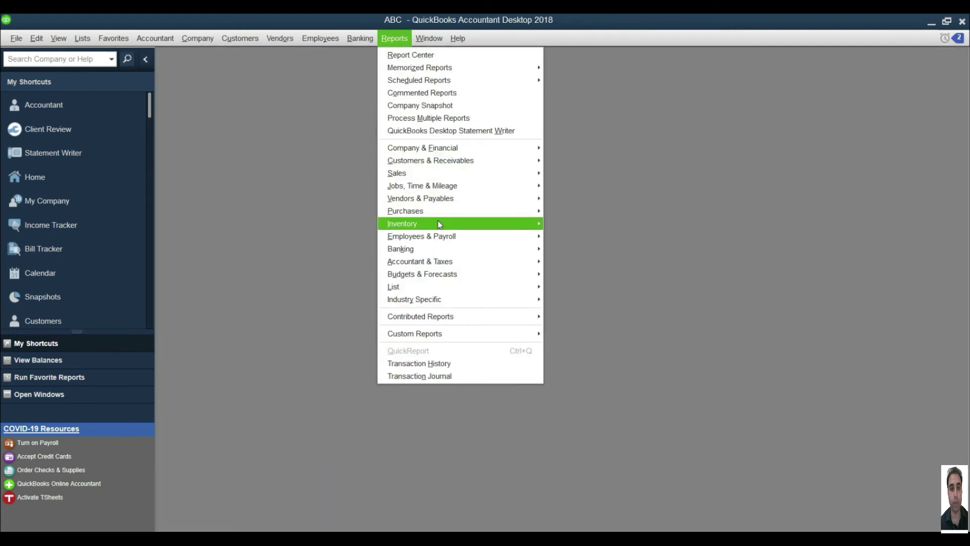
mouse_move(438, 223)
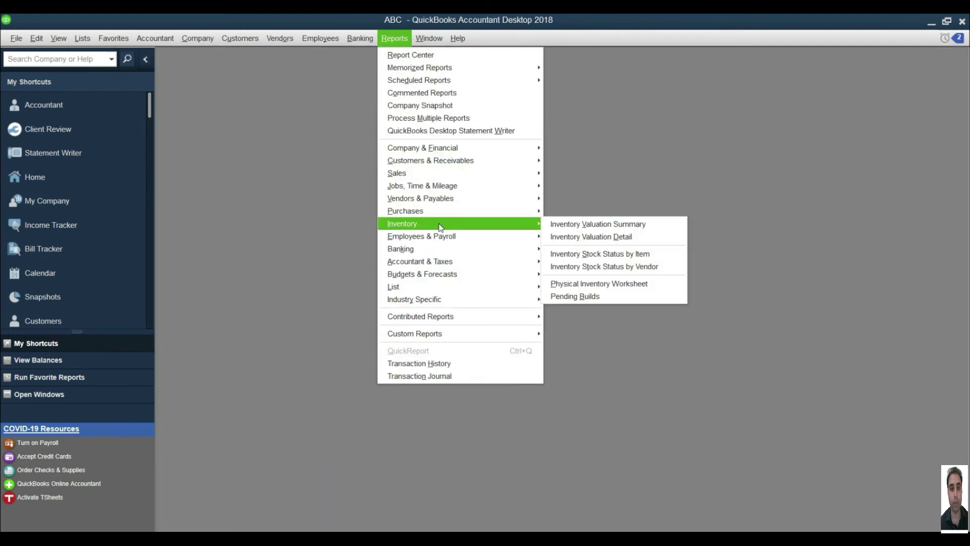
click(608, 237)
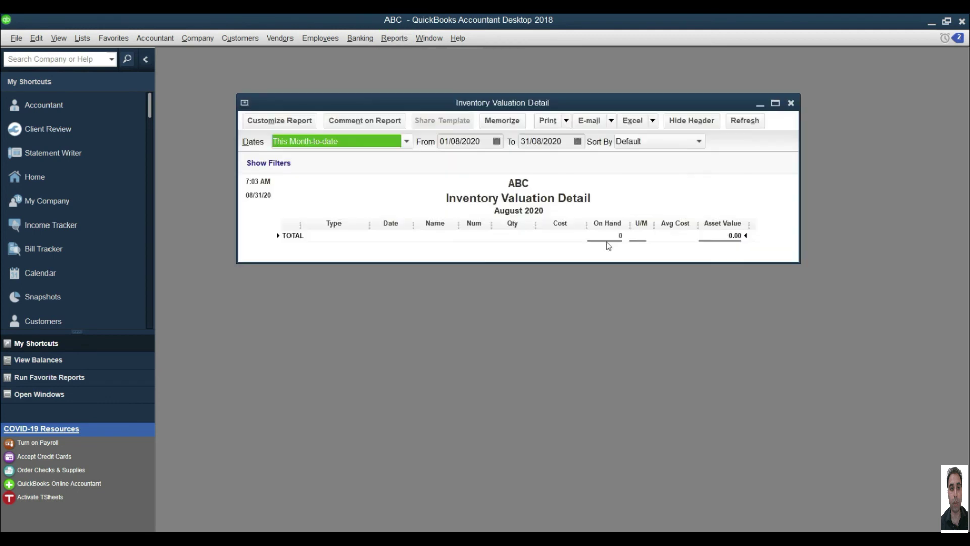
click(349, 142)
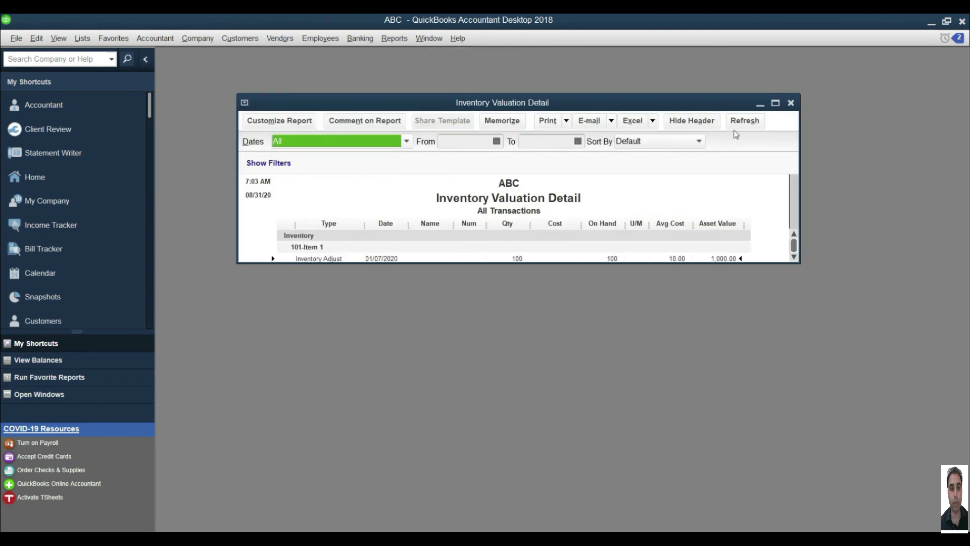
click(776, 103)
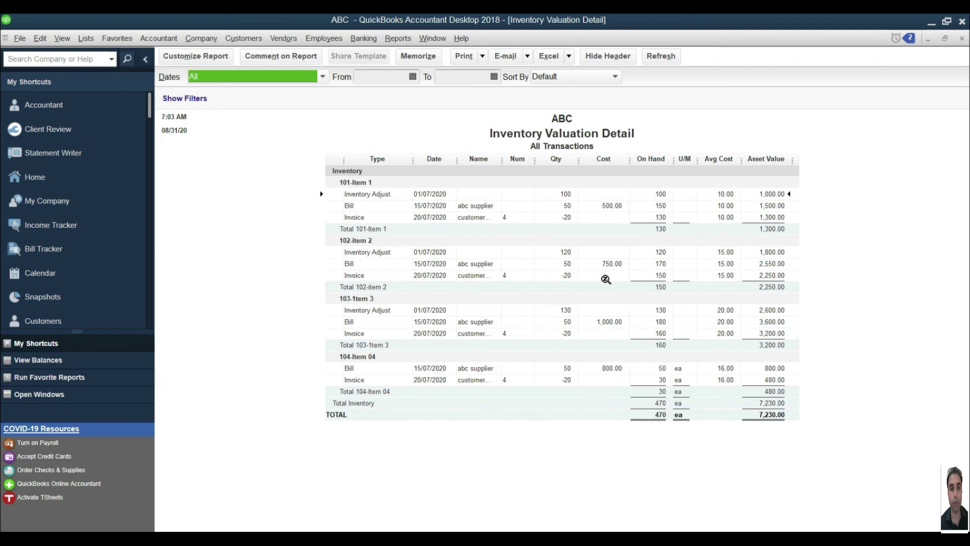
key(Escape)
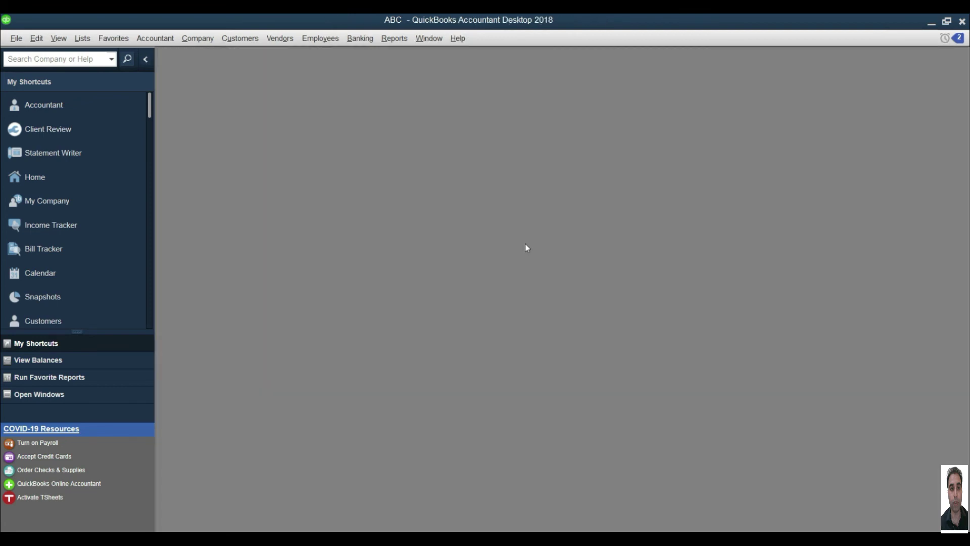
- Open the Balance Sheet Standard report and view the transactions behind the Inventory Asset balance
click(386, 38)
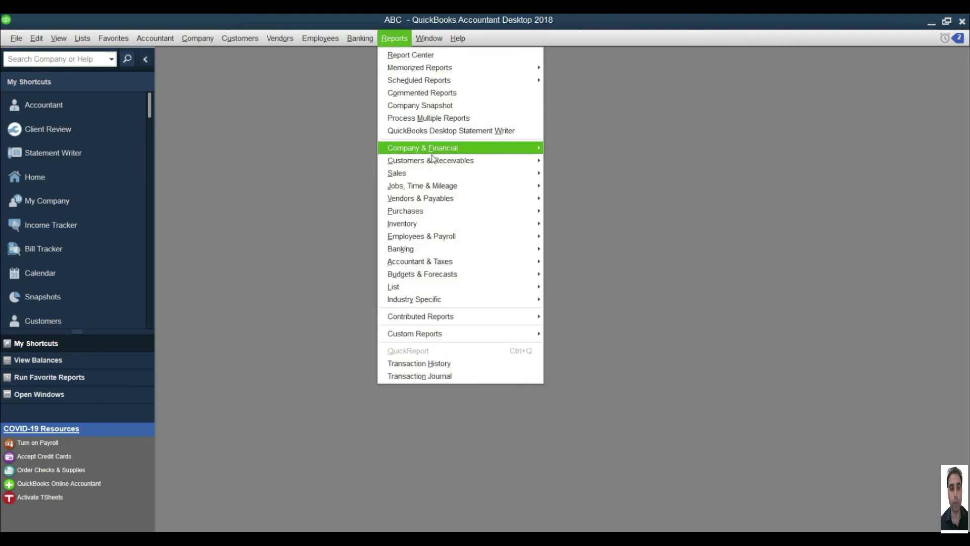
mouse_move(443, 151)
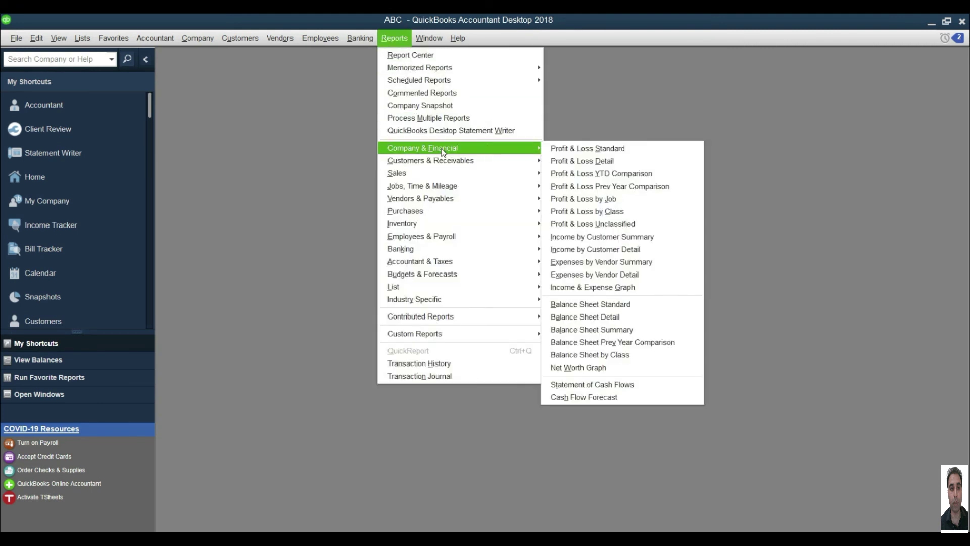
click(629, 303)
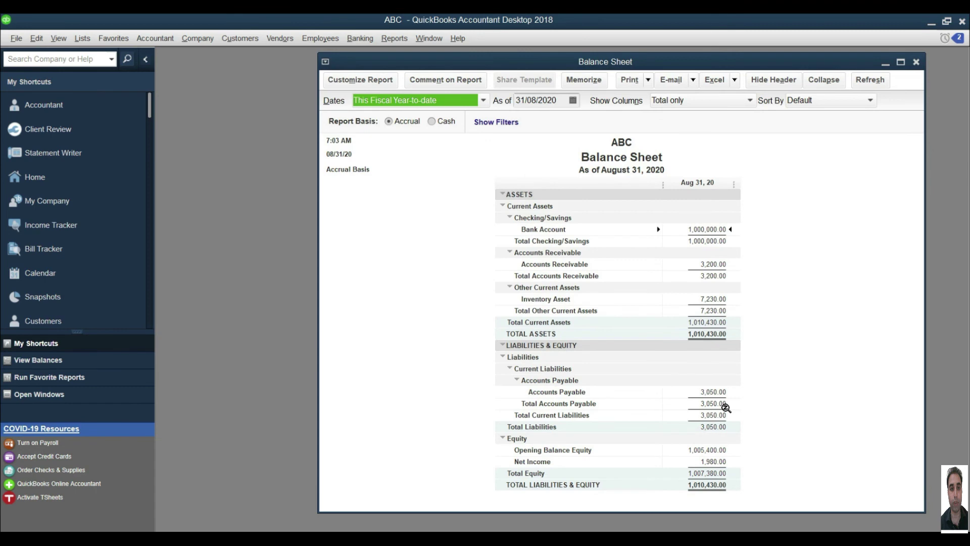
double_click(715, 301)
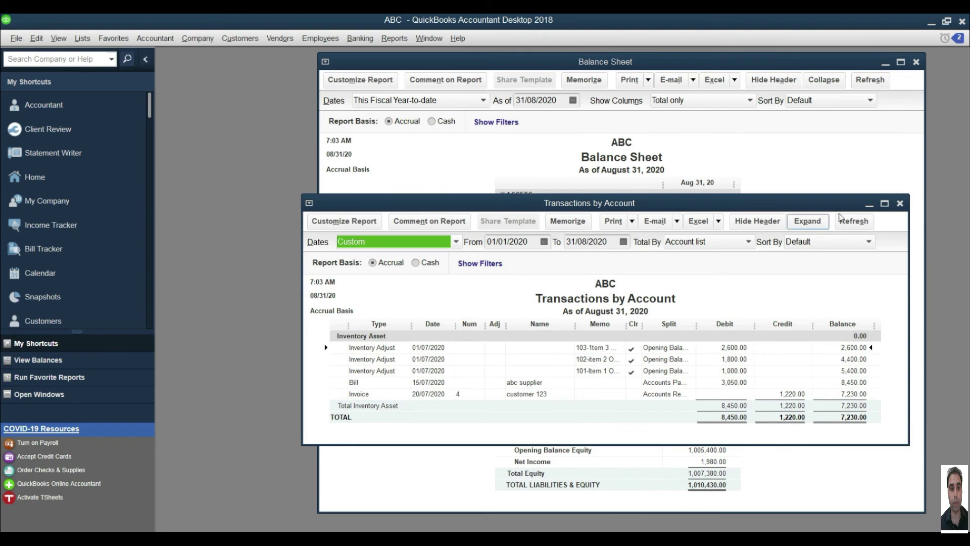
- Close the Inventory Asset transactions and the Balance Sheet report, and open the Item List in a maximized window
click(900, 203)
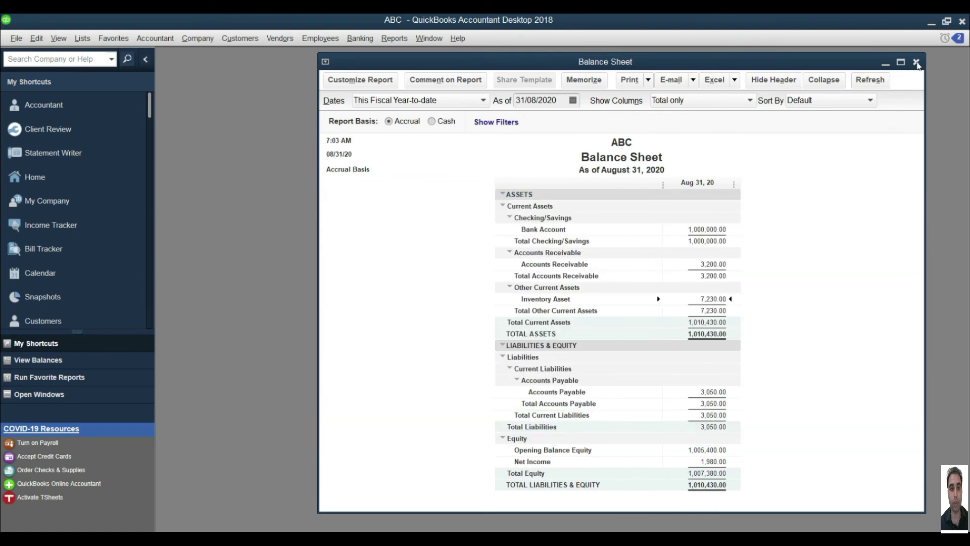
click(916, 61)
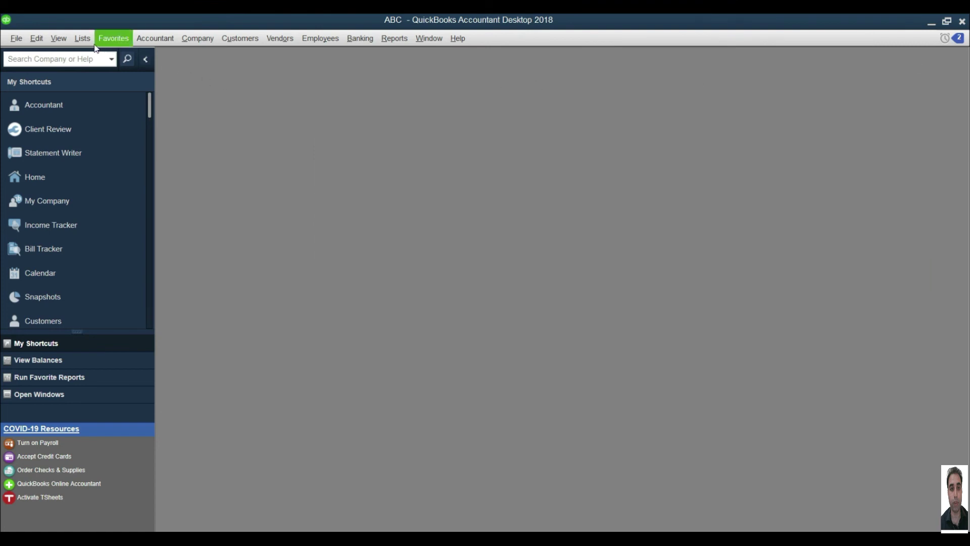
click(83, 42)
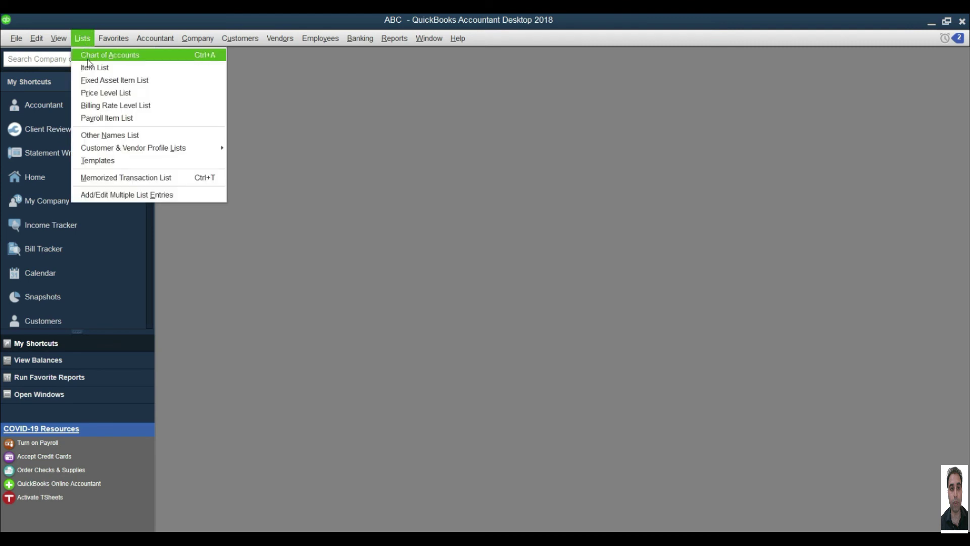
click(95, 67)
click(439, 76)
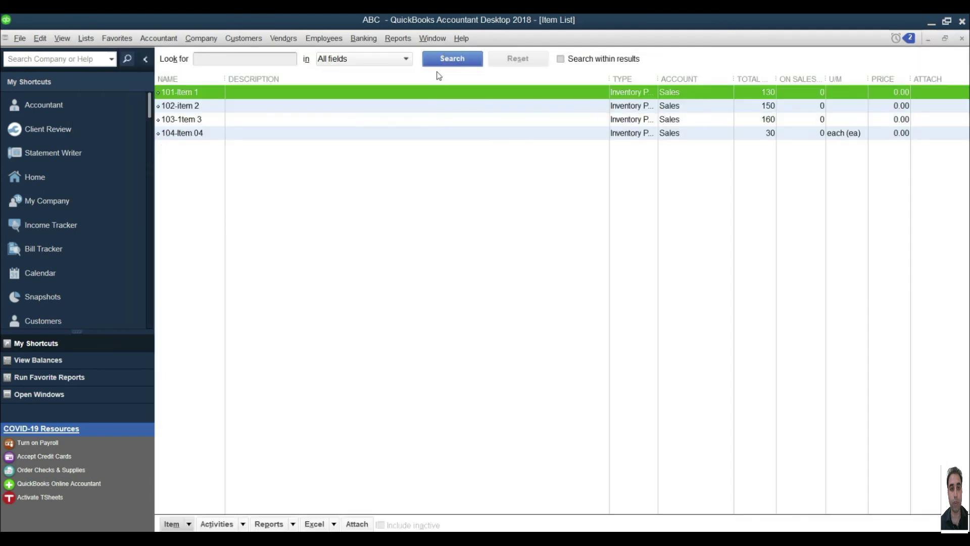
- View the QuickReport of item 103-1tem 3 from the Item List and close the report
right_click(206, 133)
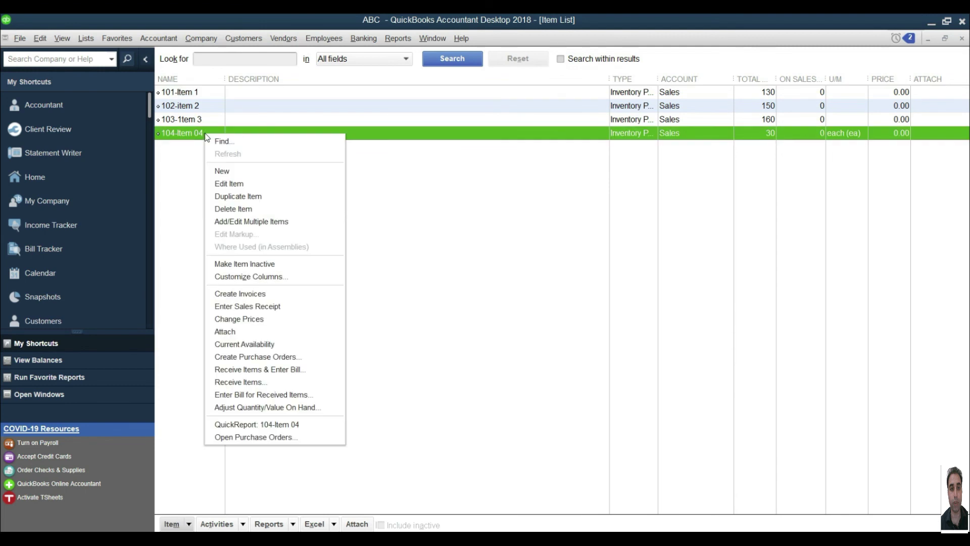
right_click(191, 119)
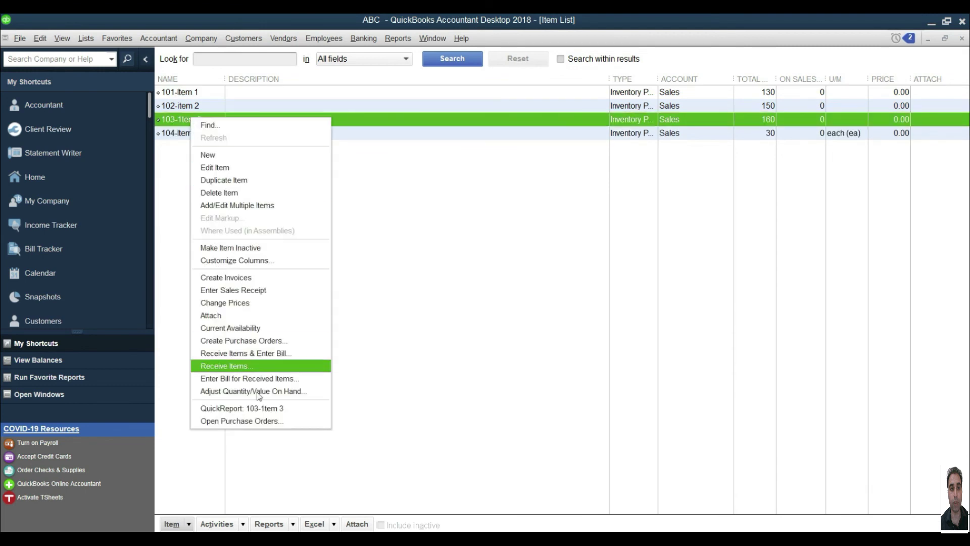
click(260, 409)
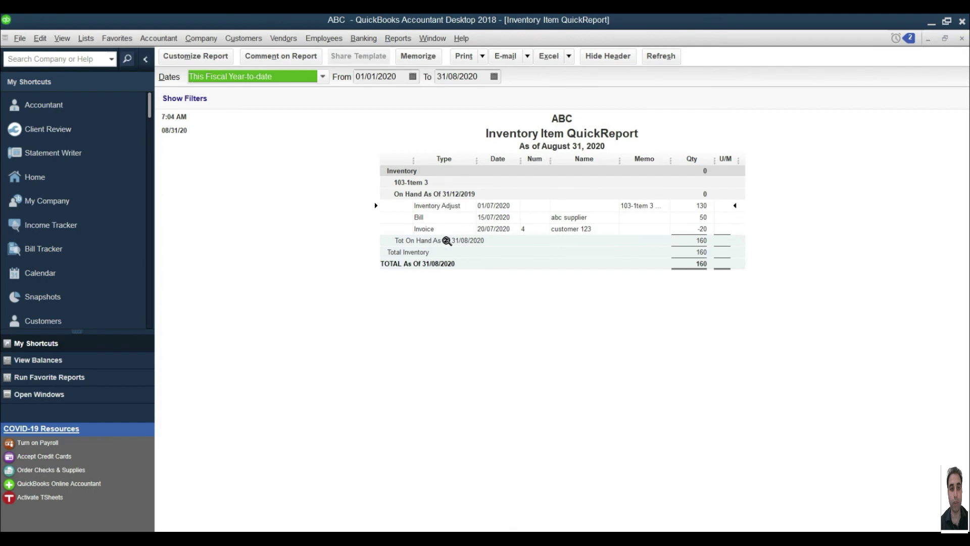
key(Escape)
- Open the Profit & Loss Standard report and set its date range to All
click(405, 41)
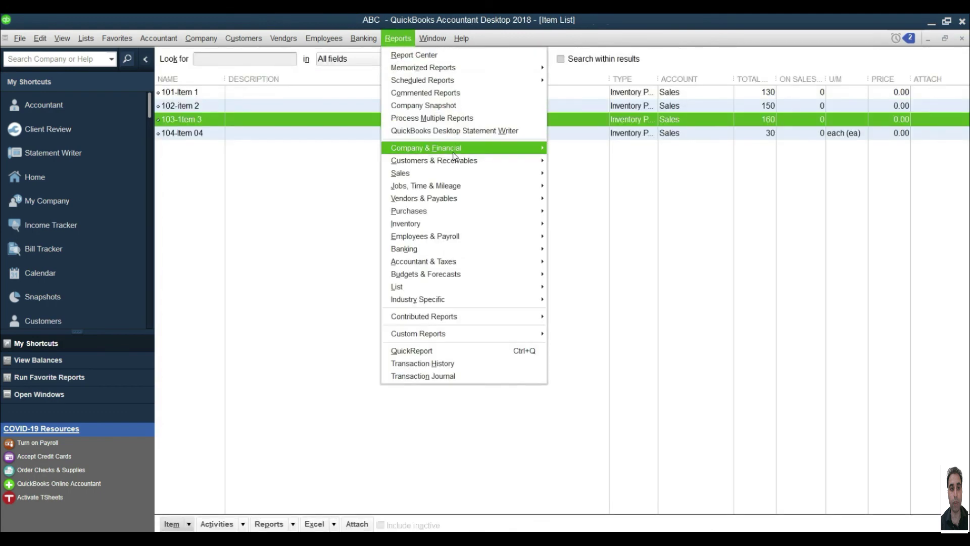
mouse_move(454, 153)
click(572, 150)
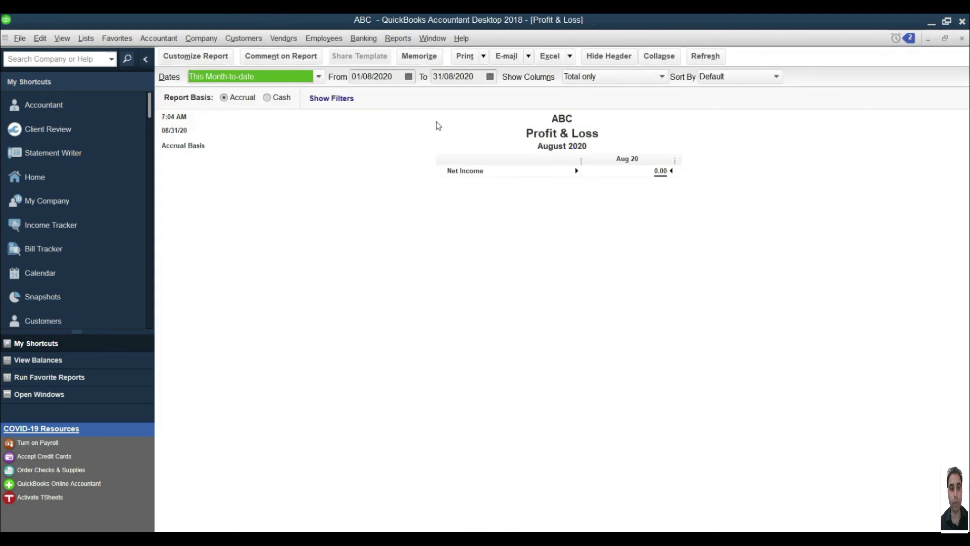
click(292, 78)
click(202, 95)
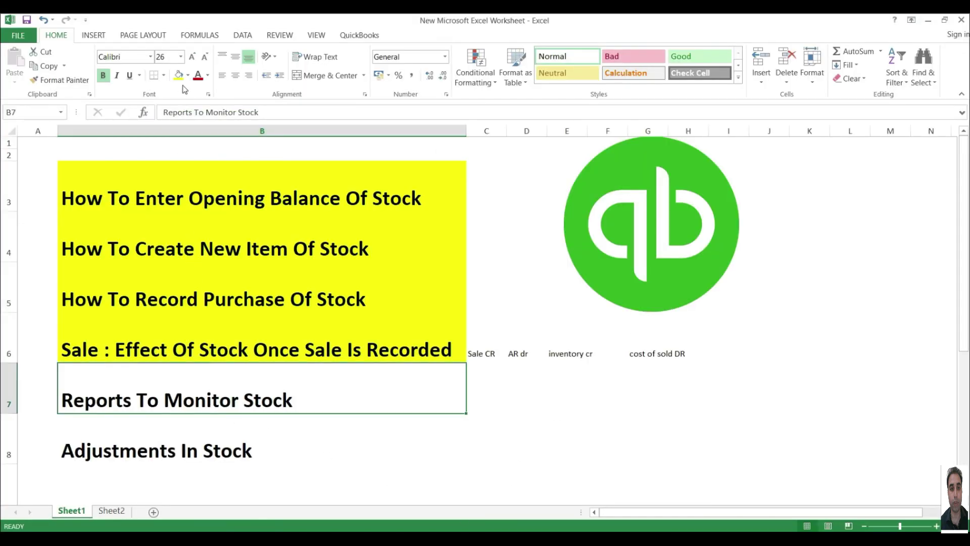
- In the Excel topic list, fill the "Reports To Monitor Stock" cell with yellow and select the "Adjustments In Stock" cell
click(178, 76)
click(120, 443)
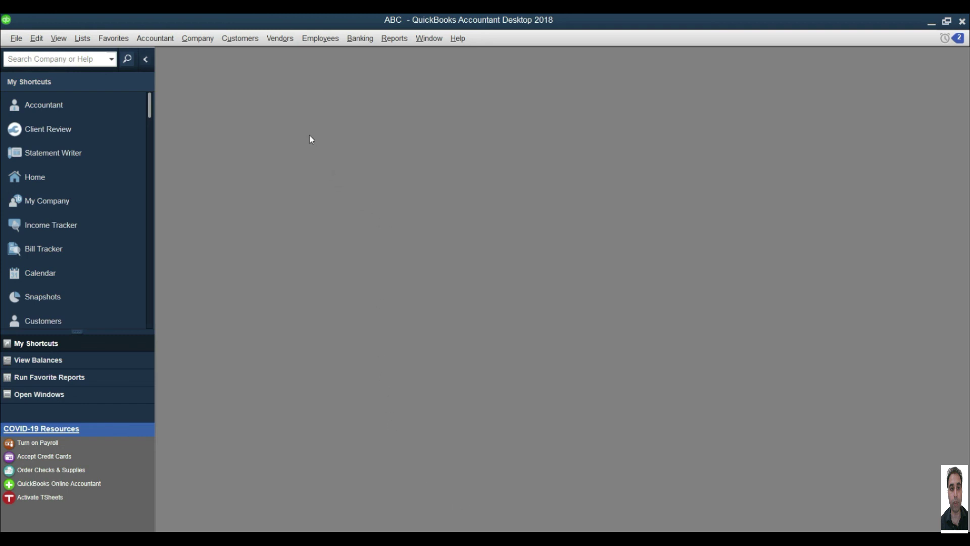
- Switch to QuickBooks and start an inventory quantity/value adjustment of type Quantity and Total Value in a maximized window
click(281, 39)
mouse_move(337, 175)
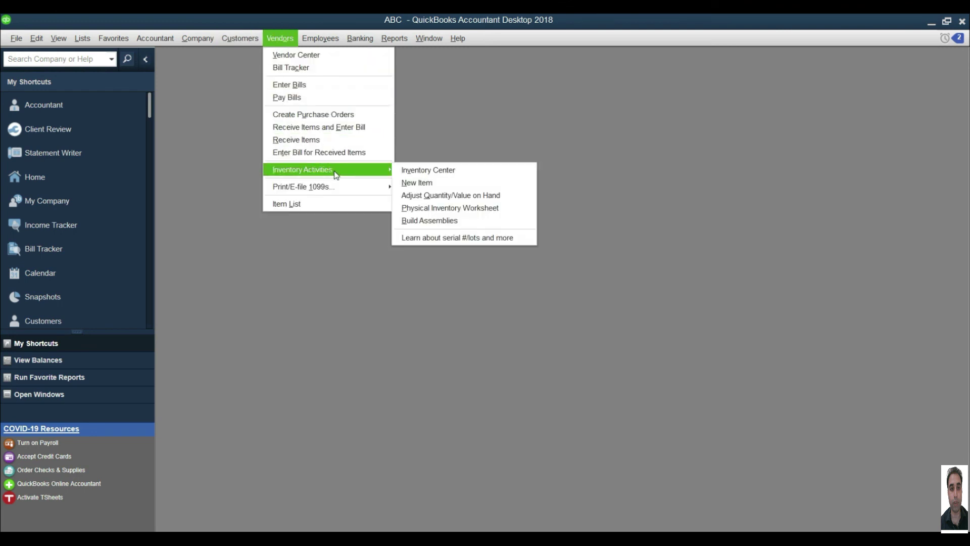
click(453, 197)
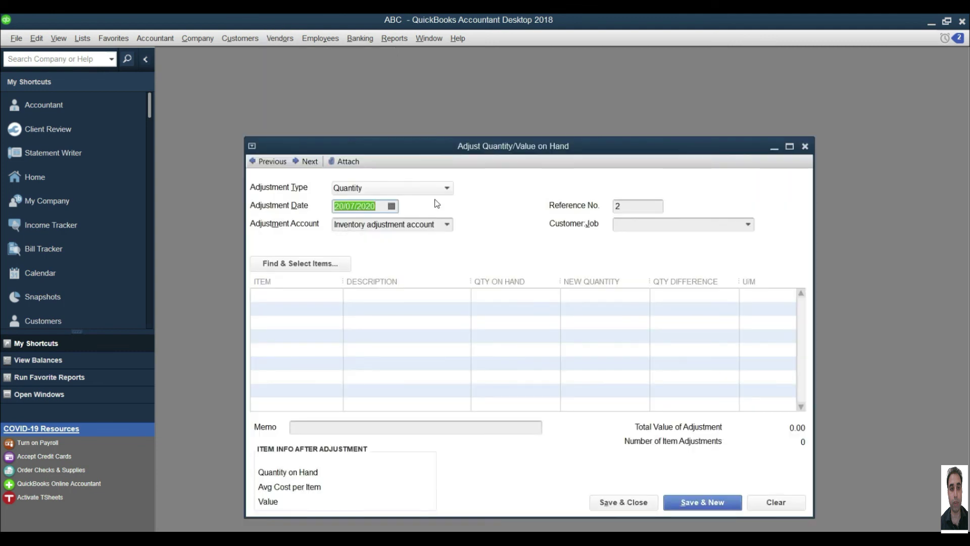
click(402, 189)
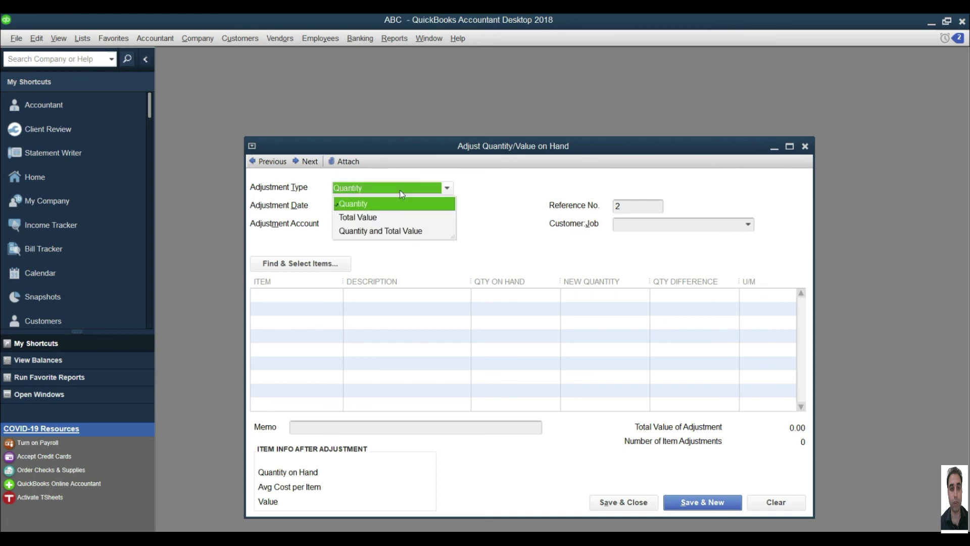
click(376, 232)
click(790, 147)
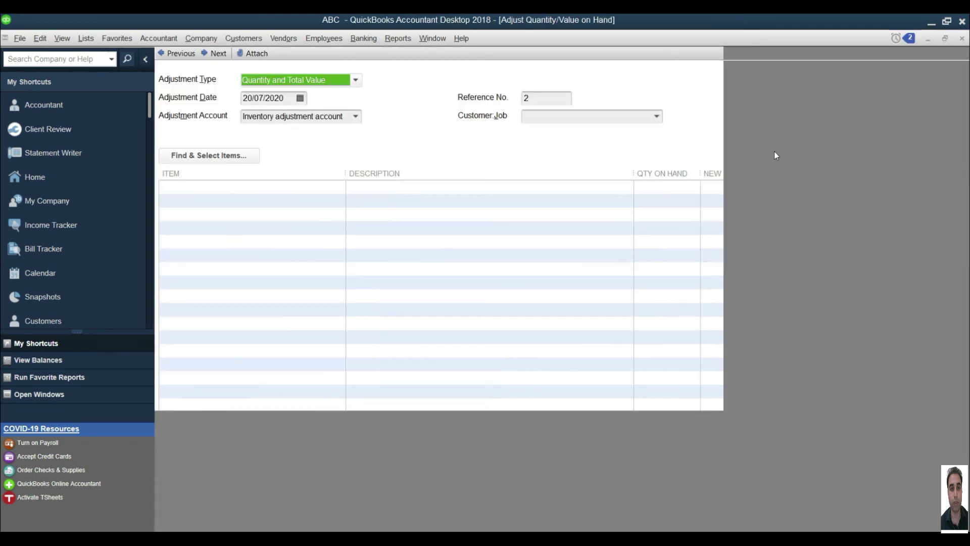
- Add 101-Item 1 to the adjustment dated 20/07/2020 with a new quantity of 129
click(355, 117)
click(357, 117)
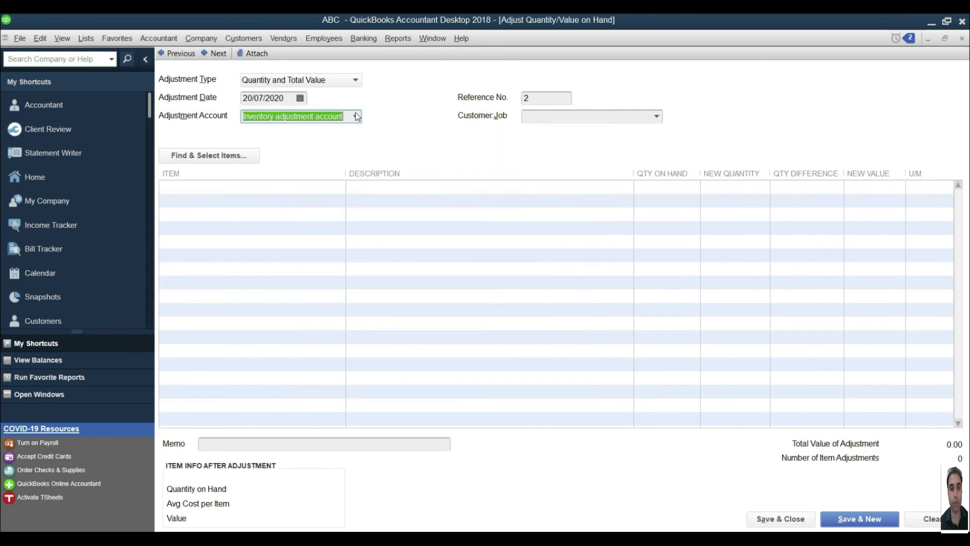
click(320, 192)
click(340, 191)
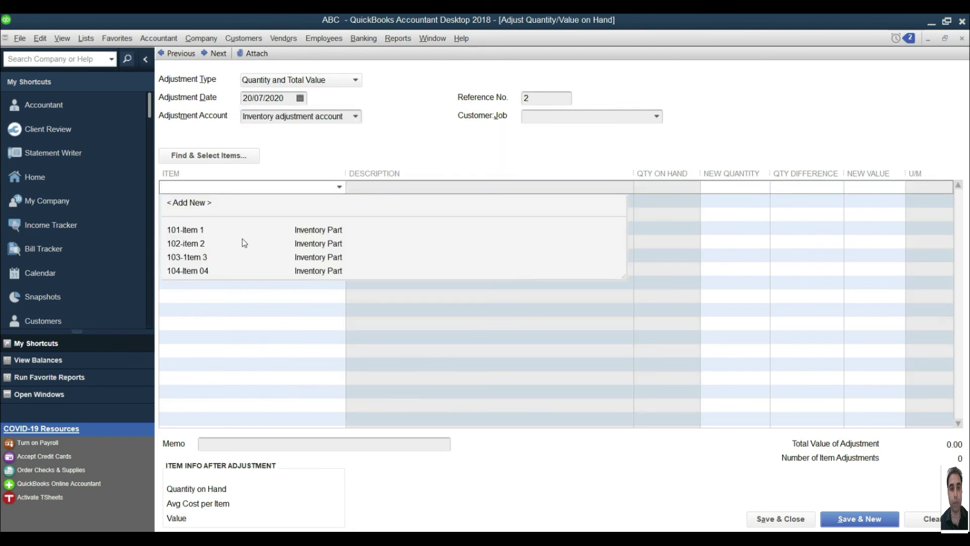
click(466, 219)
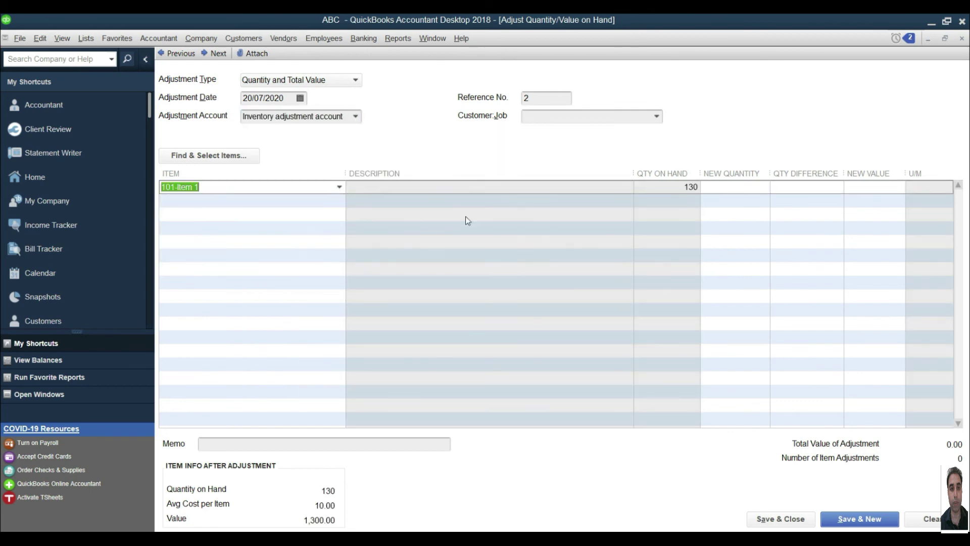
click(722, 186)
click(834, 239)
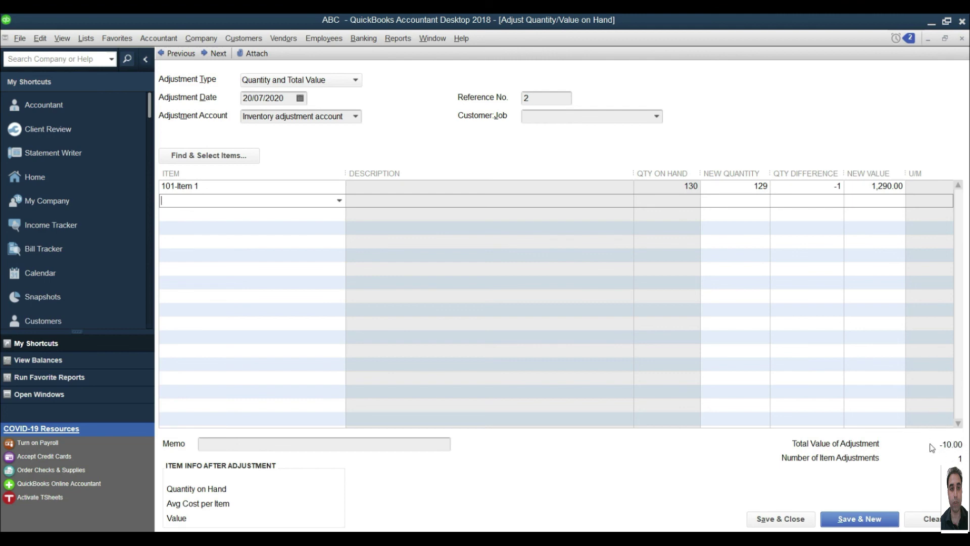
- Choose Inventory adjustment account as the adjustment account, then save and close the stock adjustment
click(357, 116)
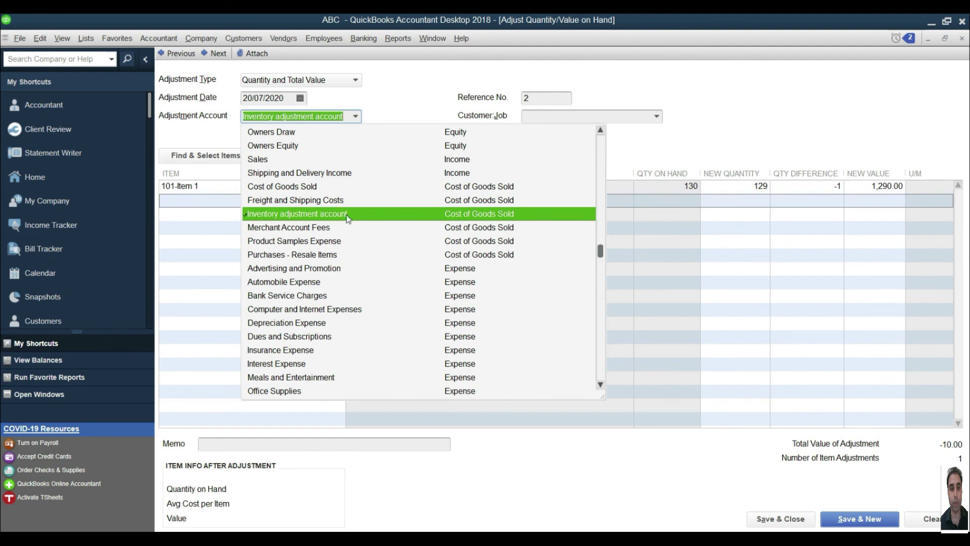
click(420, 214)
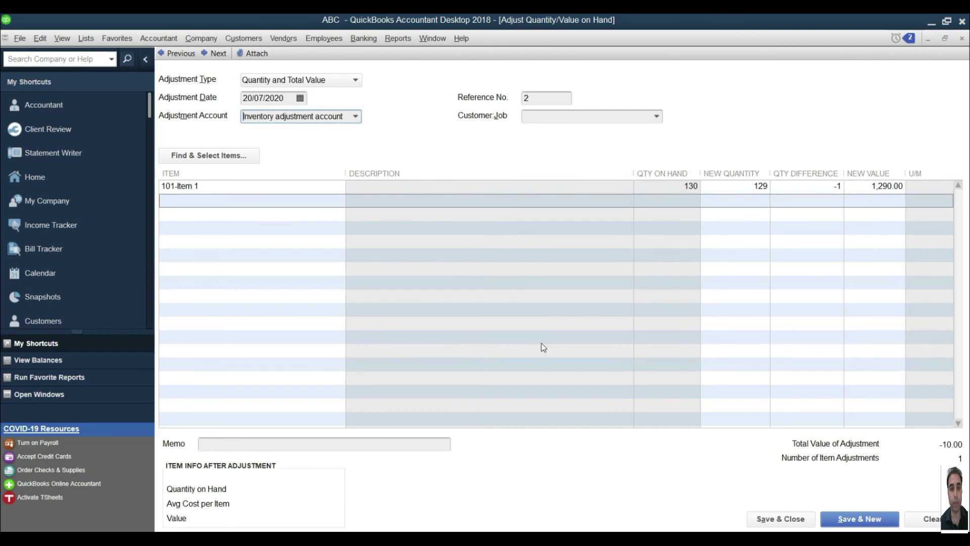
click(770, 516)
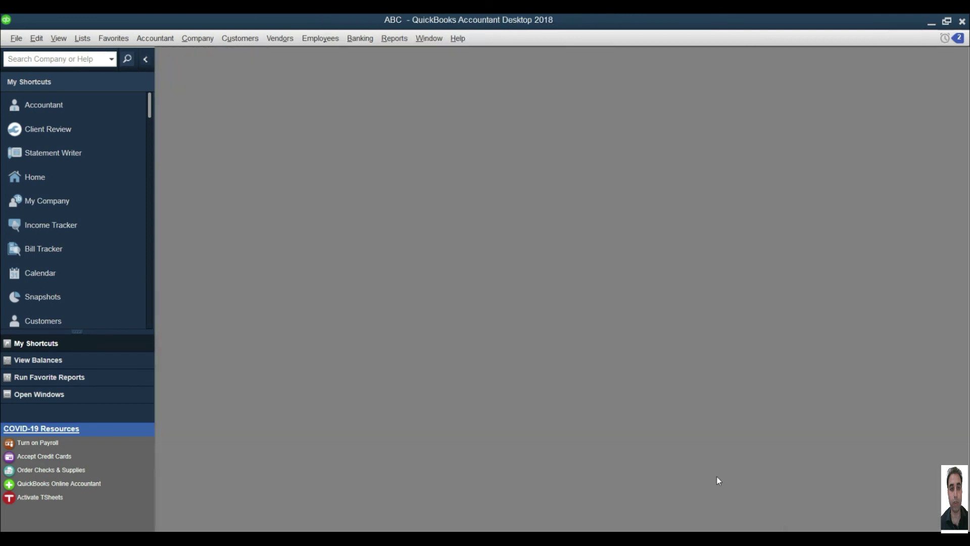
- Open the Profit & Loss report for all dates in a maximized window to check the inventory adjustment's effect on cost of goods sold
click(393, 39)
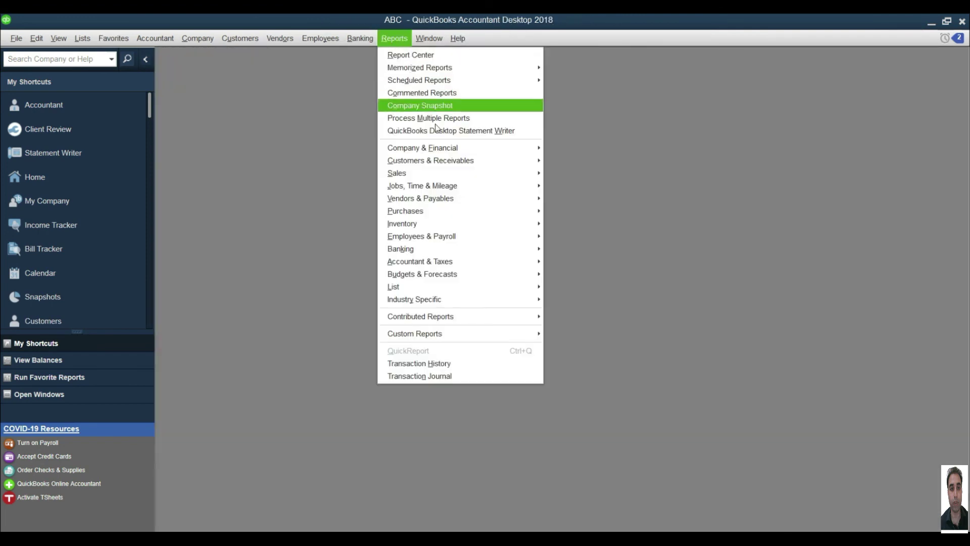
mouse_move(470, 152)
click(566, 148)
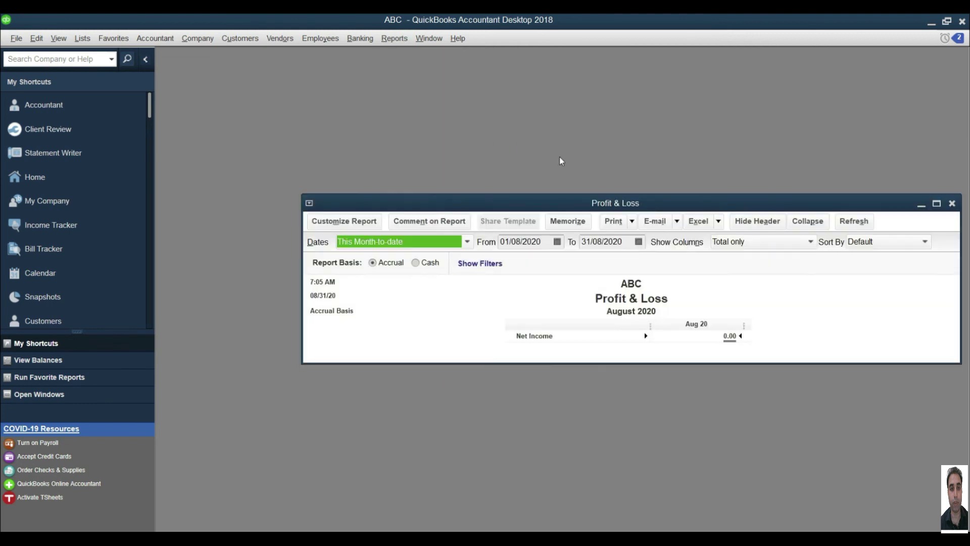
click(403, 243)
click(357, 258)
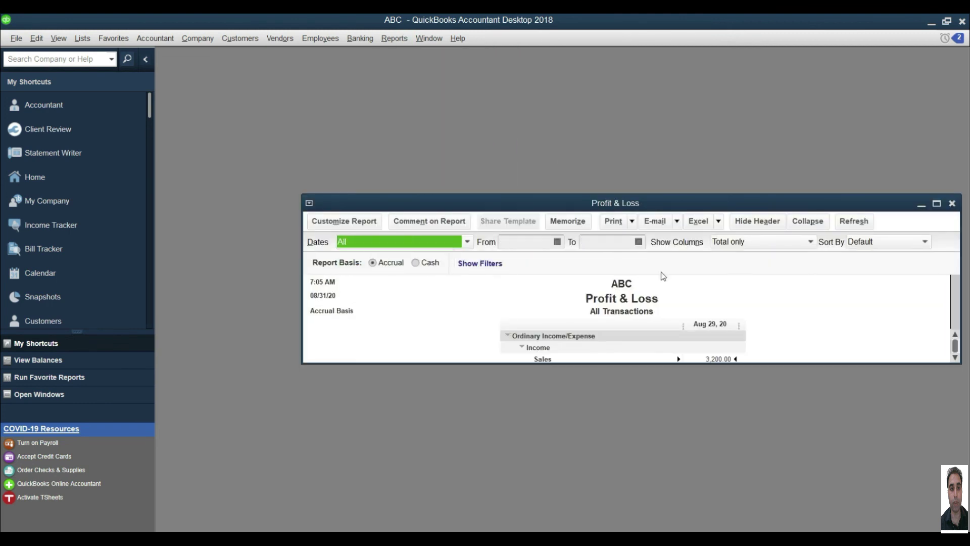
click(936, 203)
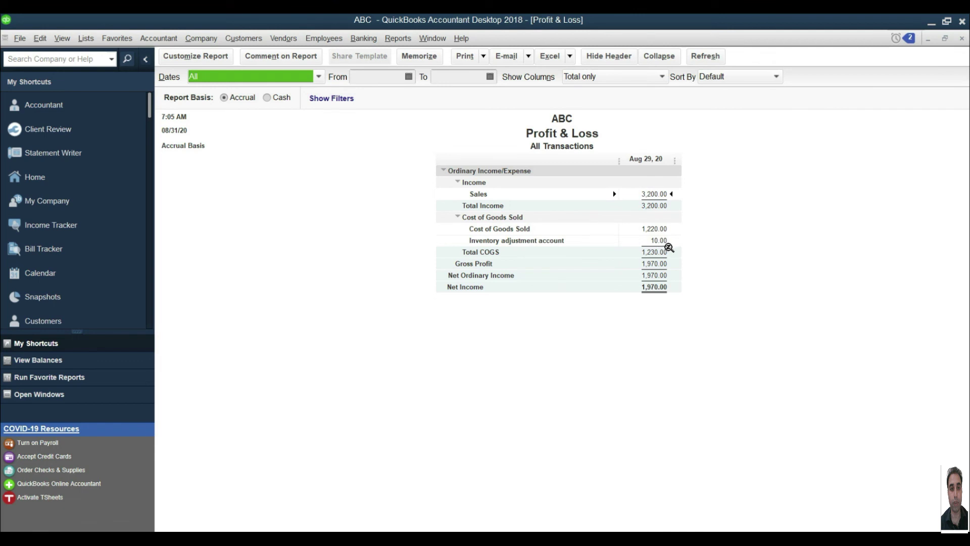
- Open the Inventory Valuation Detail report for all dates, examine the stock adjustment of 101-Item 1, and close both open reports
click(398, 40)
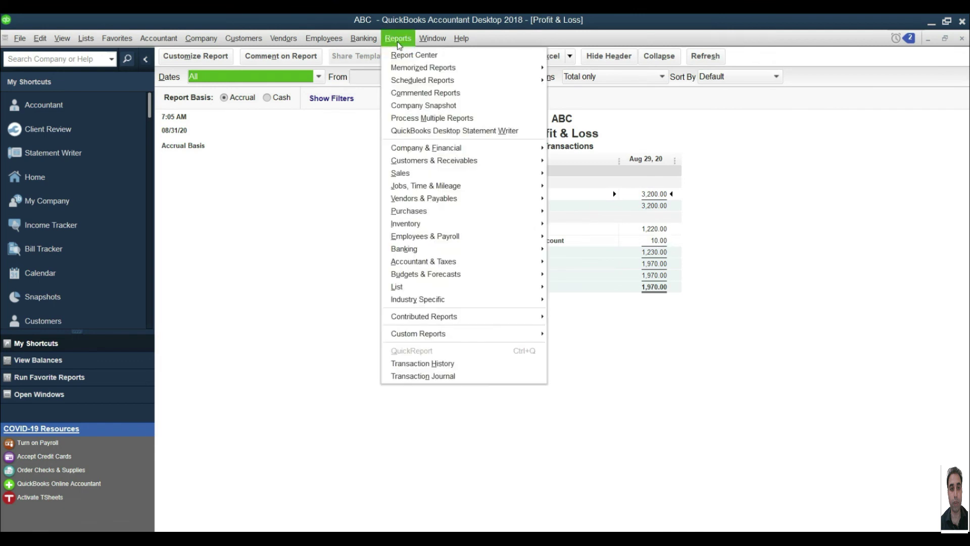
mouse_move(438, 226)
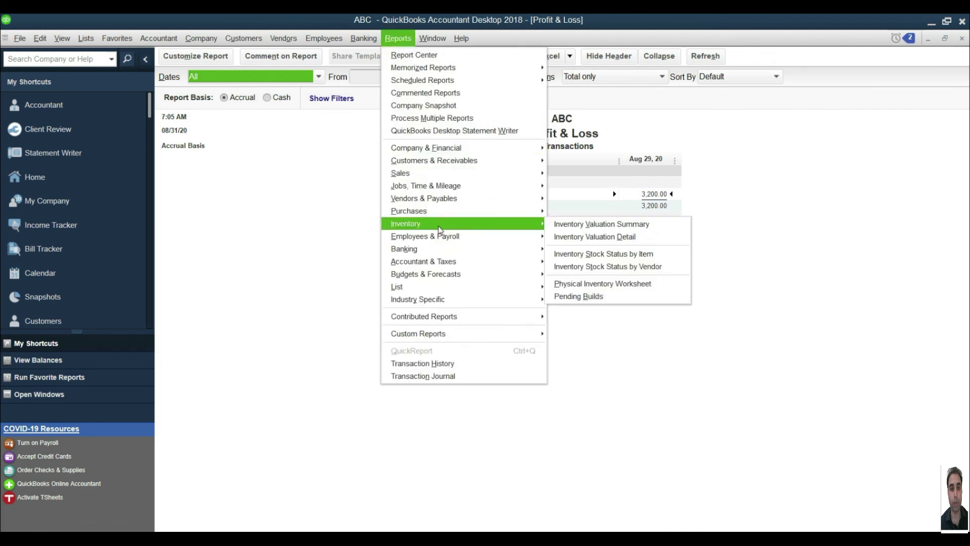
click(600, 238)
click(237, 78)
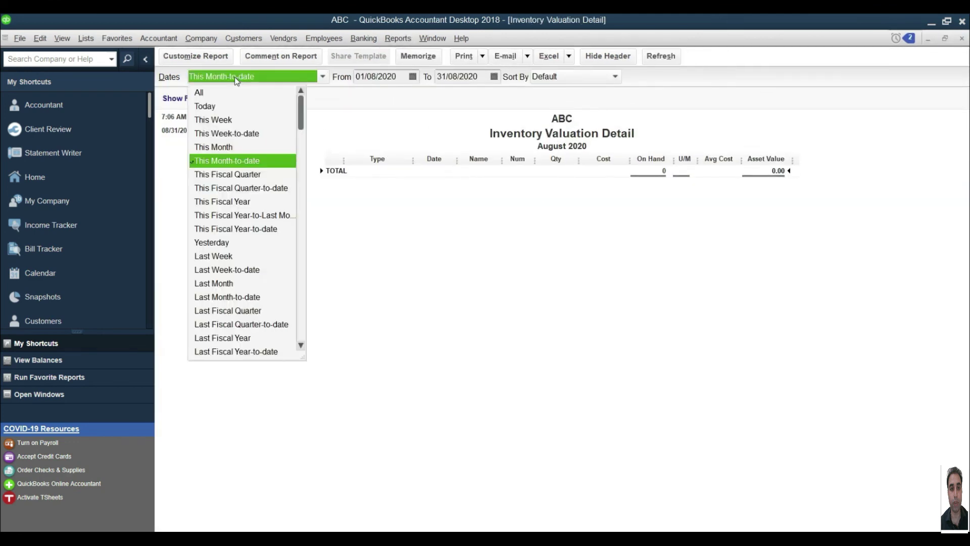
click(208, 94)
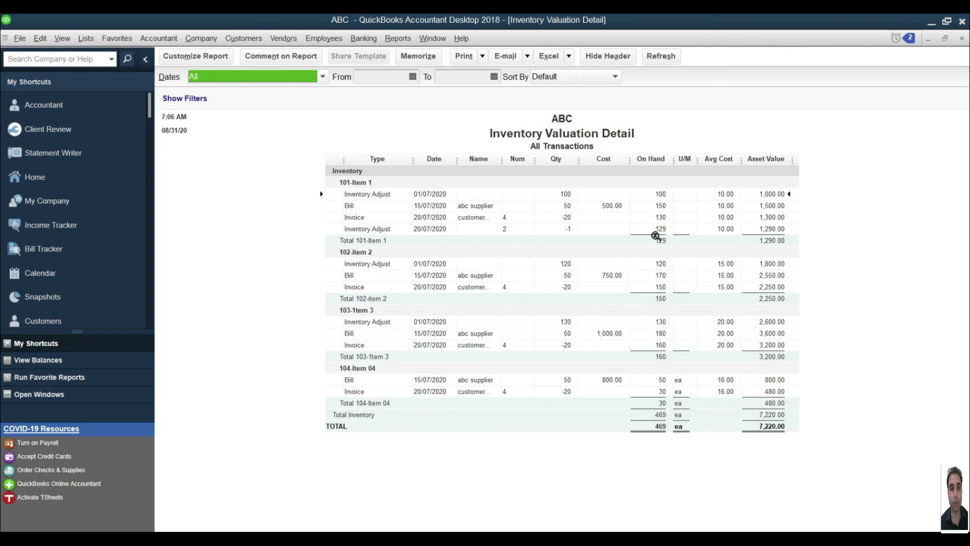
key(Escape)
key(Escape)
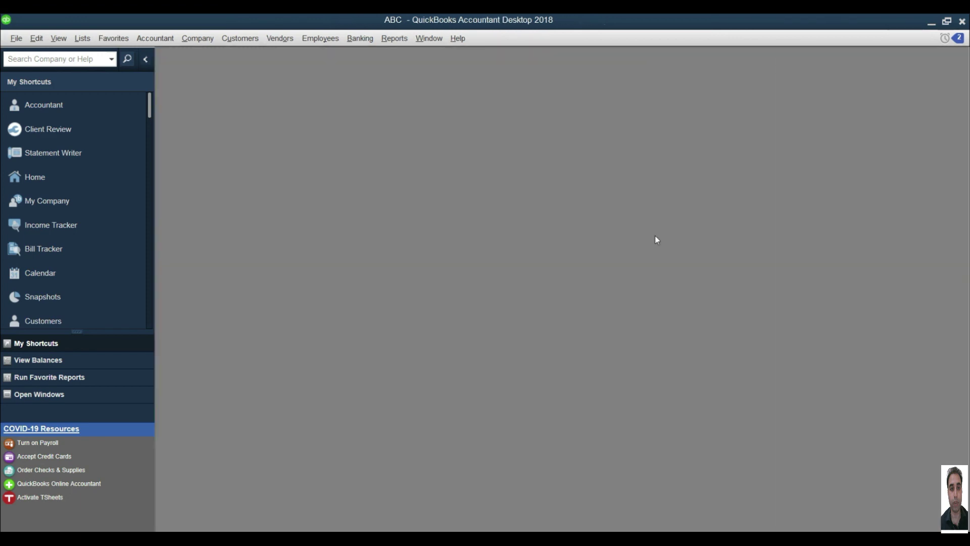